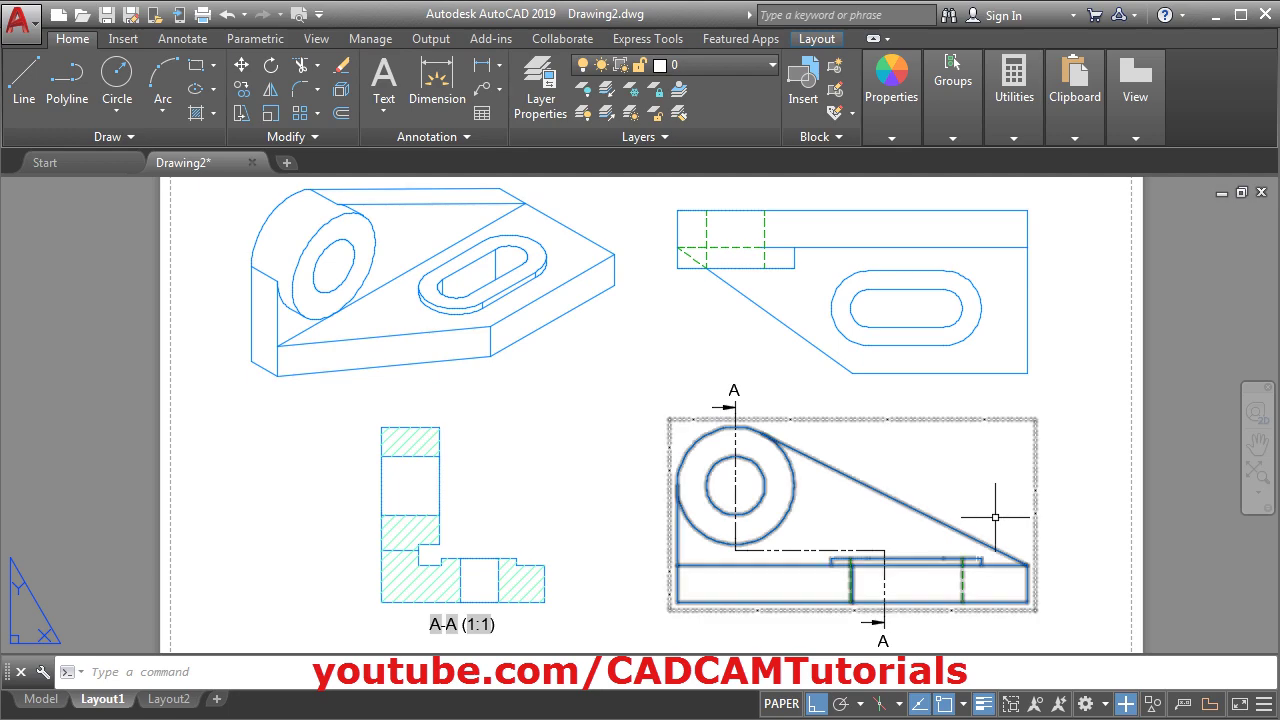
Create a new layer named Center.
{"action": "left_click", "coordinate": [538, 95]}
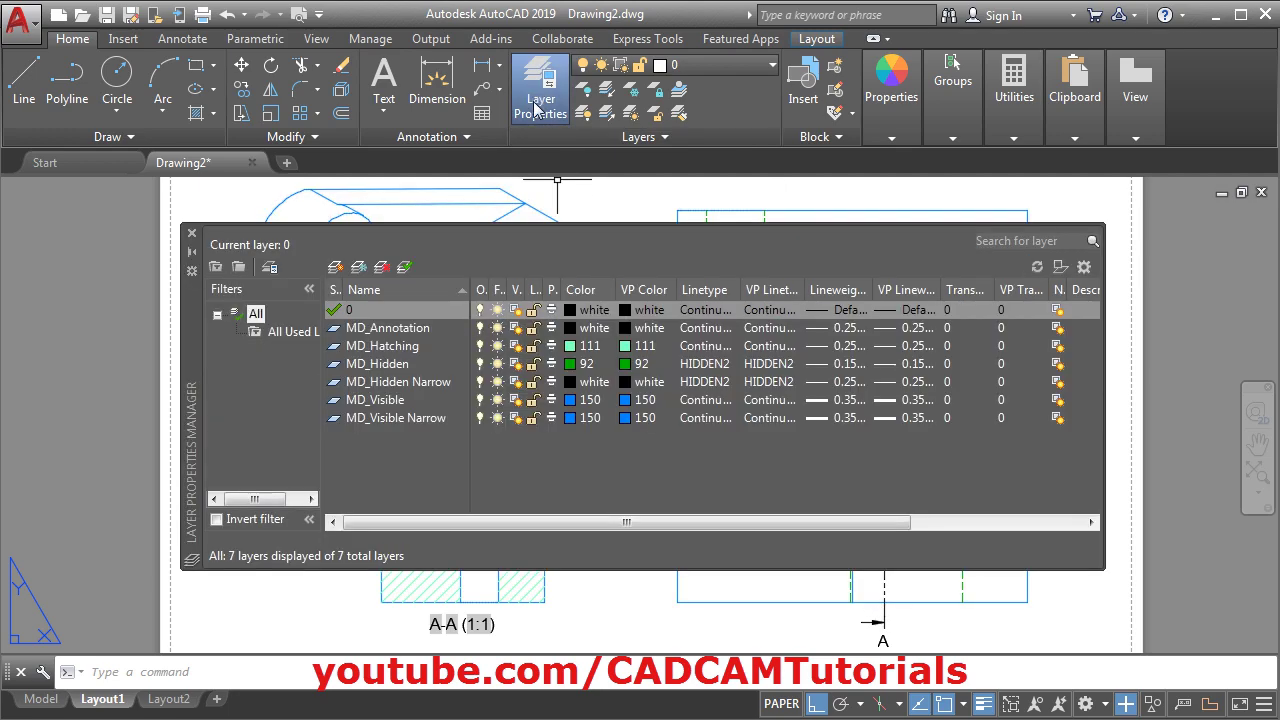
{"action": "left_click", "coordinate": [338, 267]}
{"action": "type", "text": "Center"}
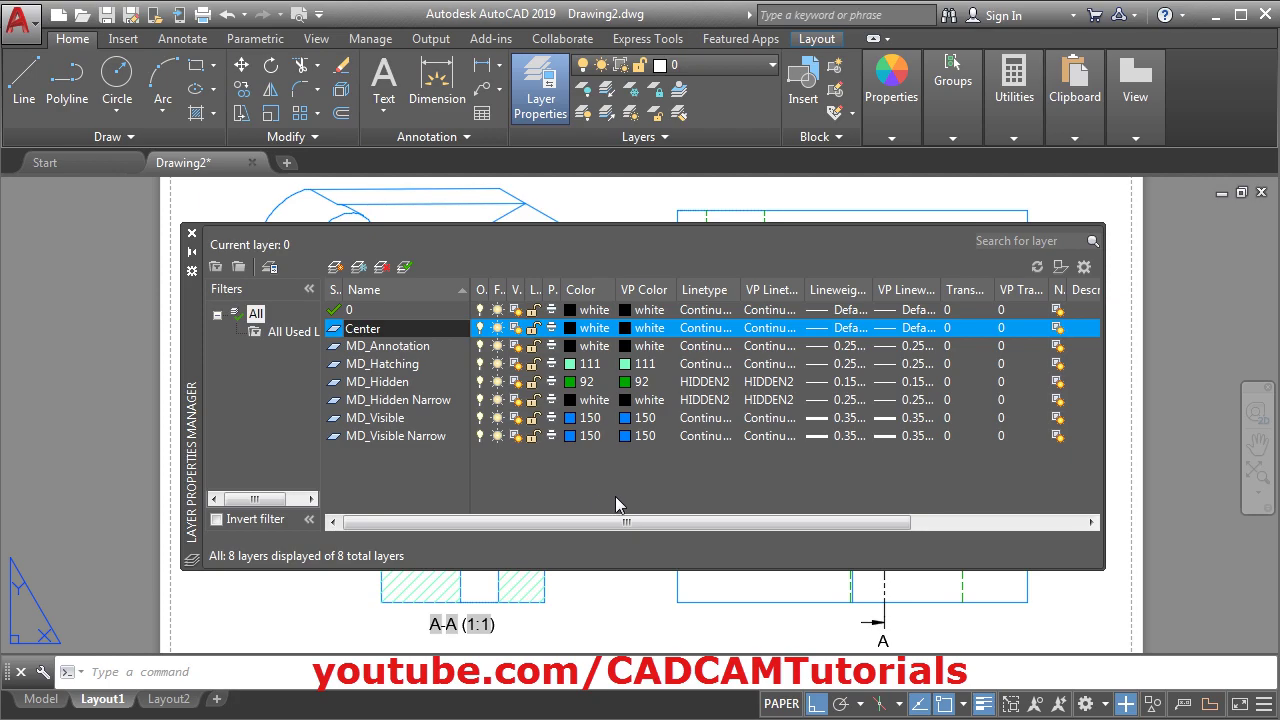
{"action": "key", "text": "Return"}
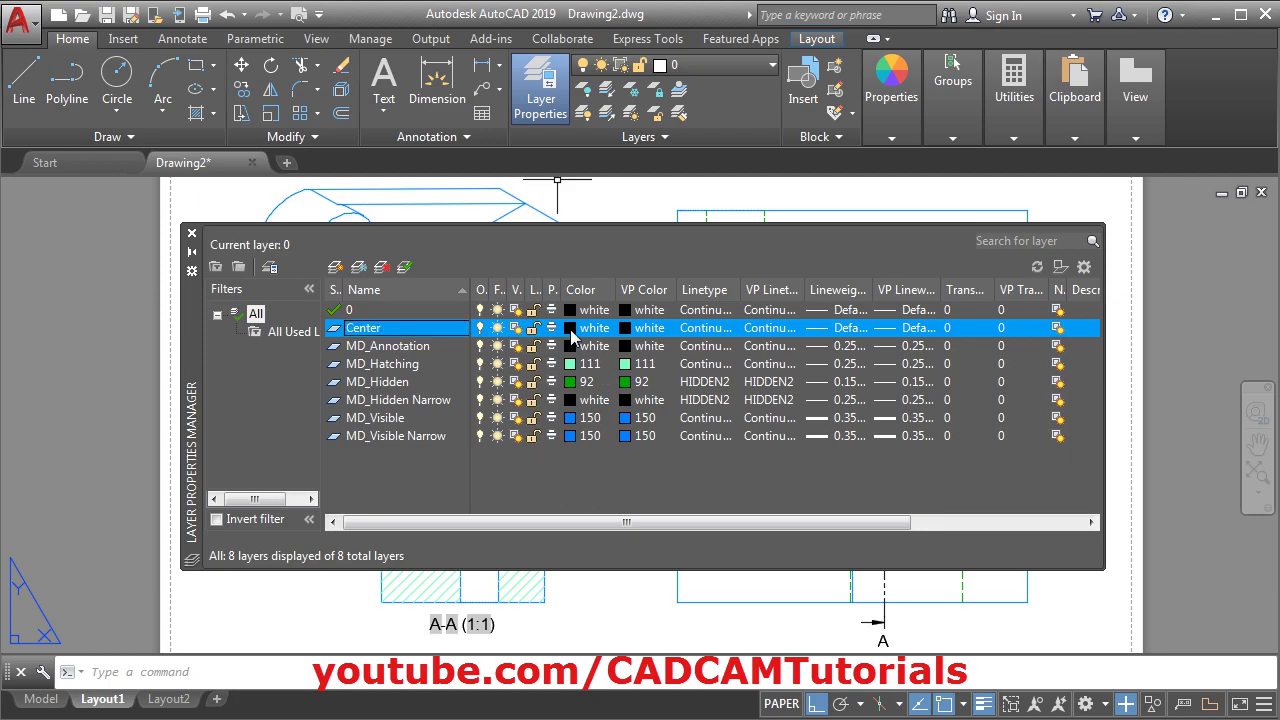
Set the Center layer's color to index 20 and make Center the current layer.
{"action": "left_click", "coordinate": [571, 329]}
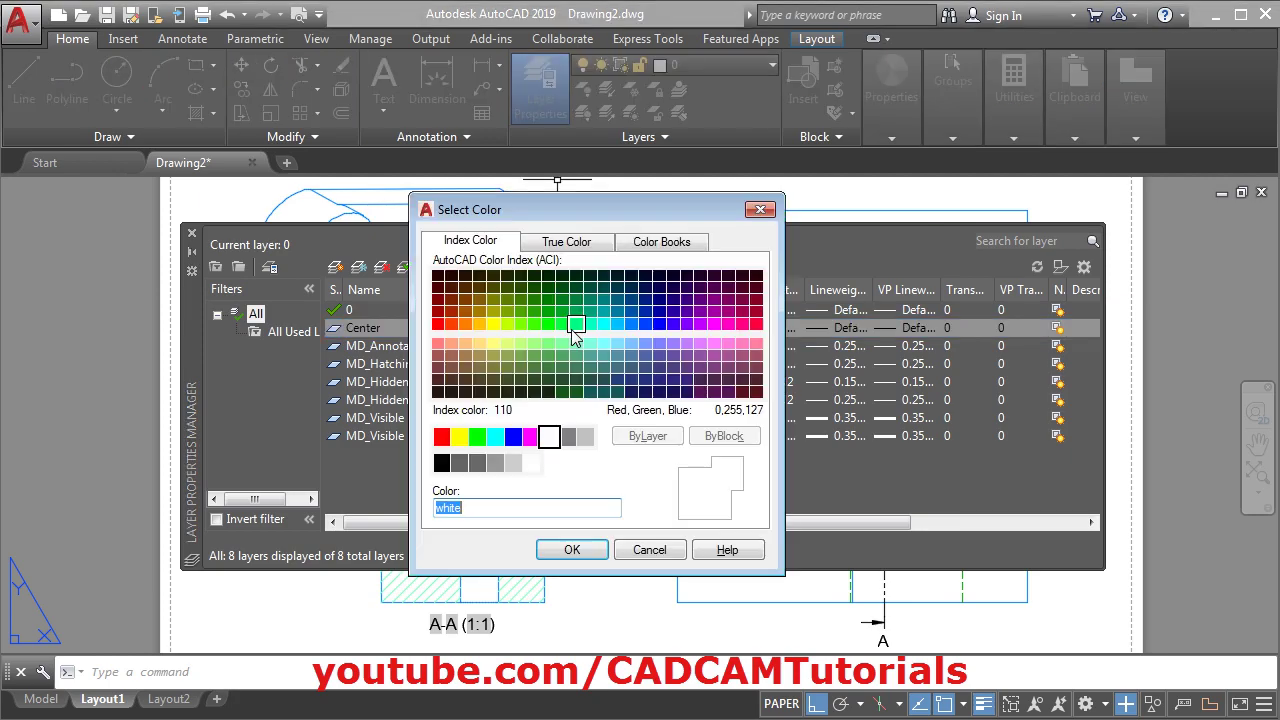
{"action": "left_click", "coordinate": [450, 324]}
{"action": "left_click", "coordinate": [564, 553]}
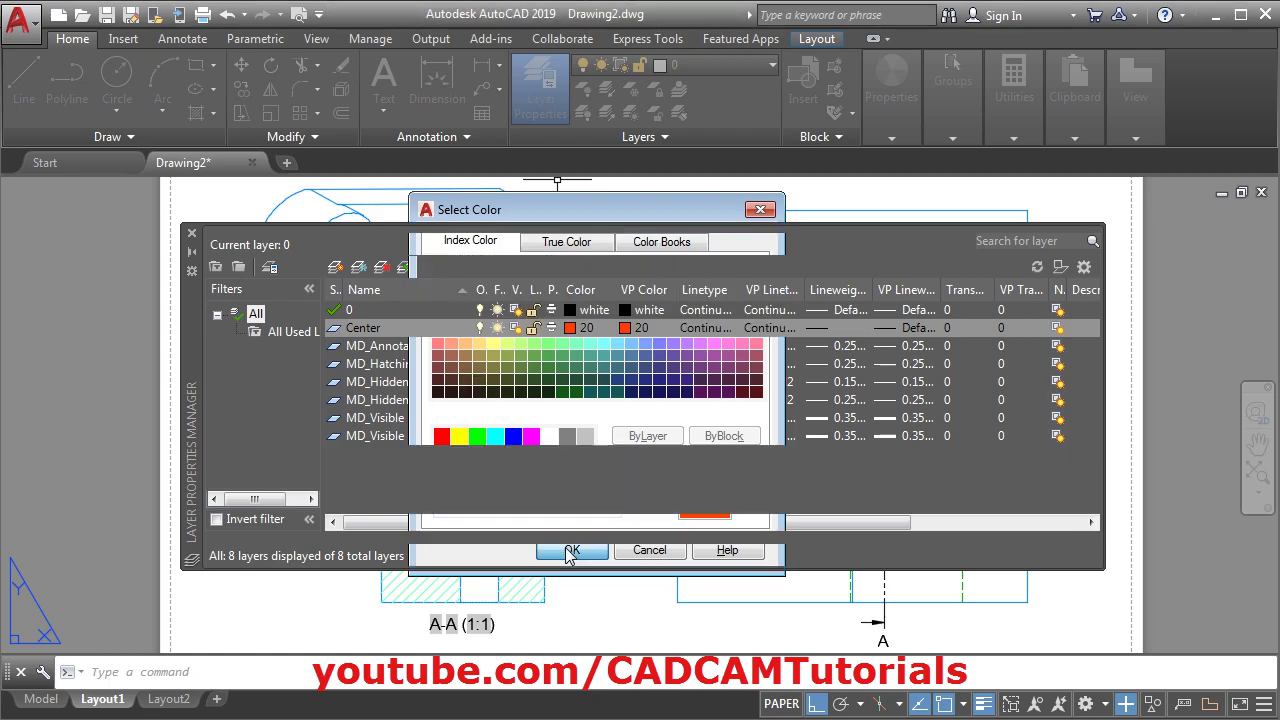
{"action": "left_click", "coordinate": [192, 235]}
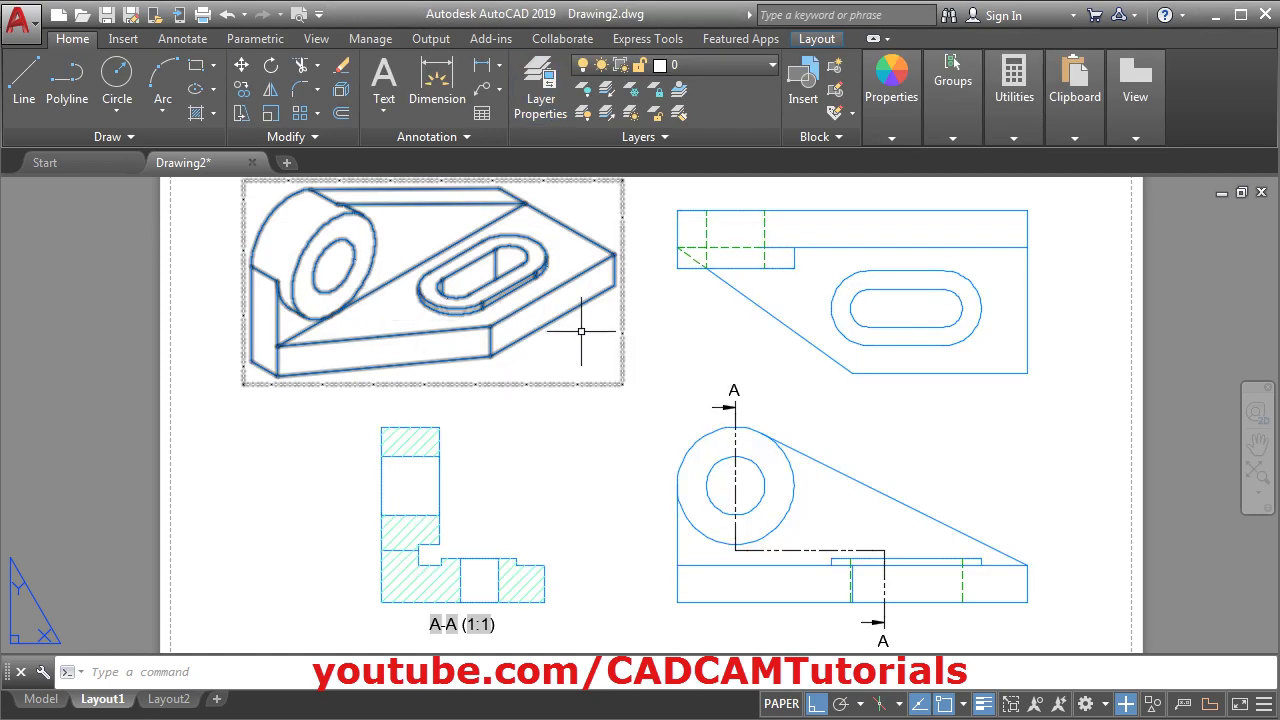
{"action": "left_click", "coordinate": [732, 65]}
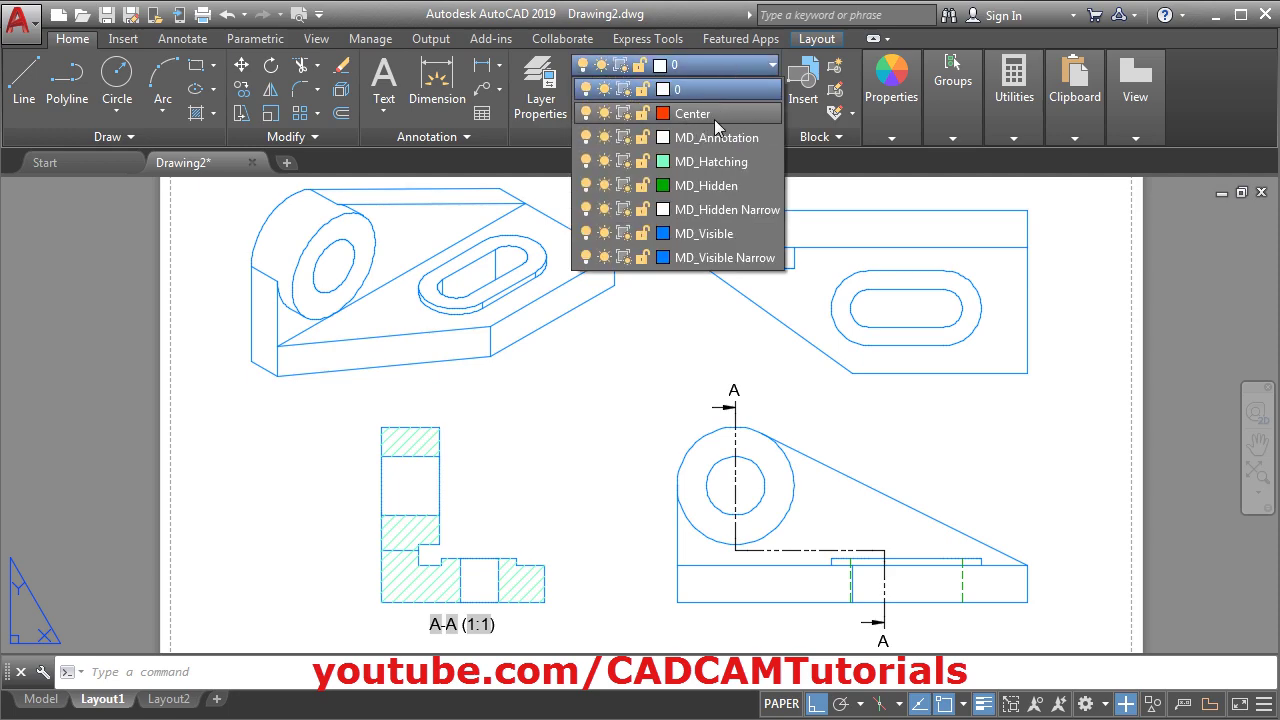
{"action": "left_click", "coordinate": [714, 119]}
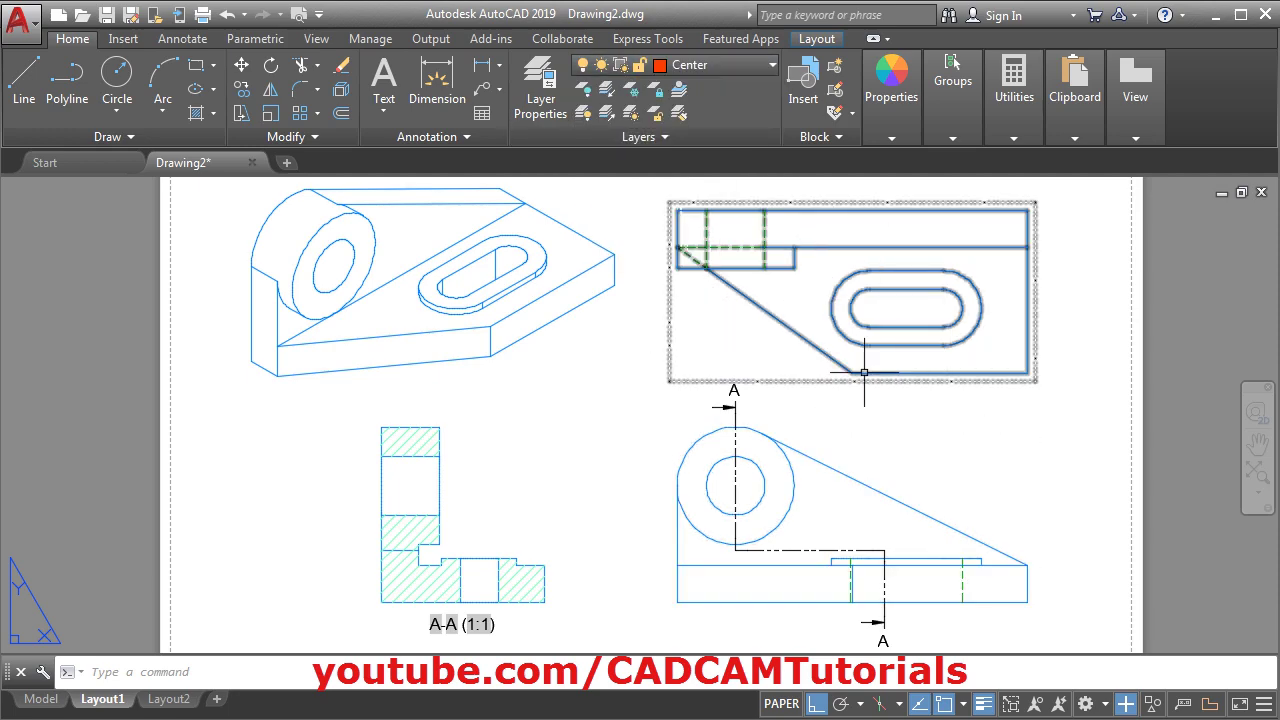
Add center marks to both outer end arcs of the slot in the top view.
{"action": "scroll", "coordinate": [1143, 280], "scroll_direction": "up", "scroll_amount": 2}
{"action": "scroll", "coordinate": [1000, 260], "scroll_direction": "down", "scroll_amount": 1}
{"action": "scroll", "coordinate": [908, 243], "scroll_direction": "up", "scroll_amount": 1}
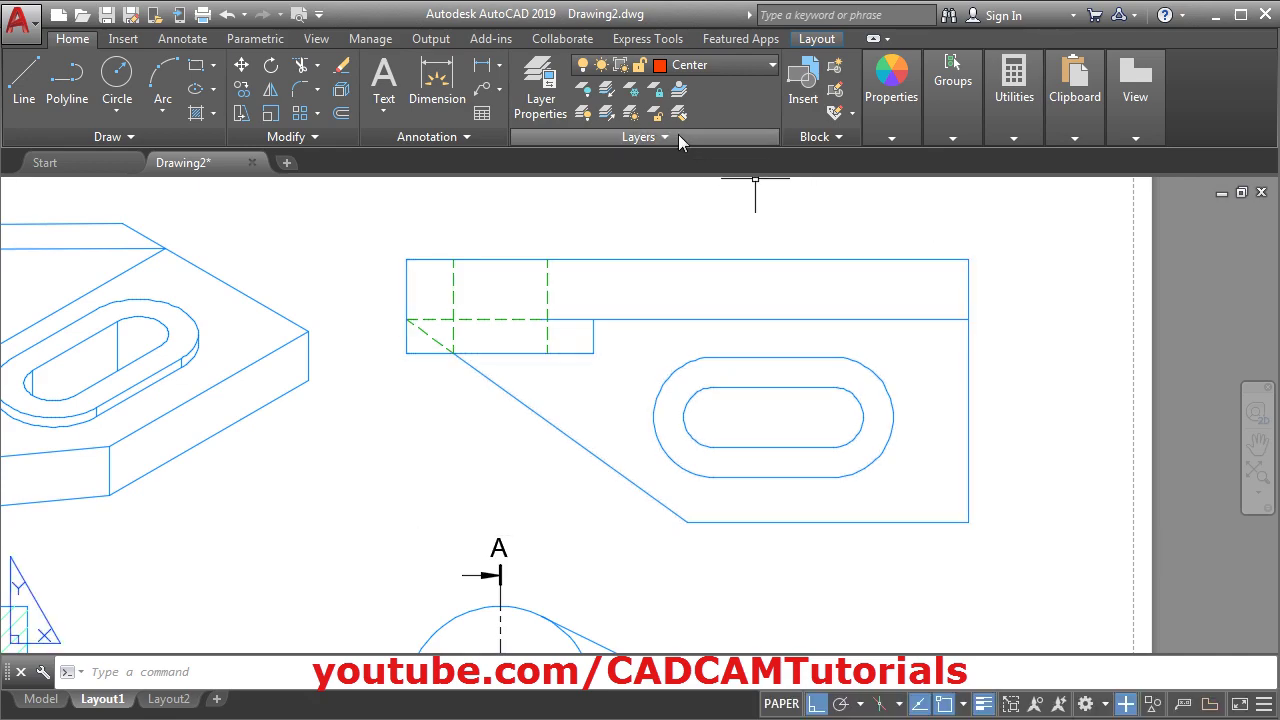
{"action": "left_click", "coordinate": [183, 40]}
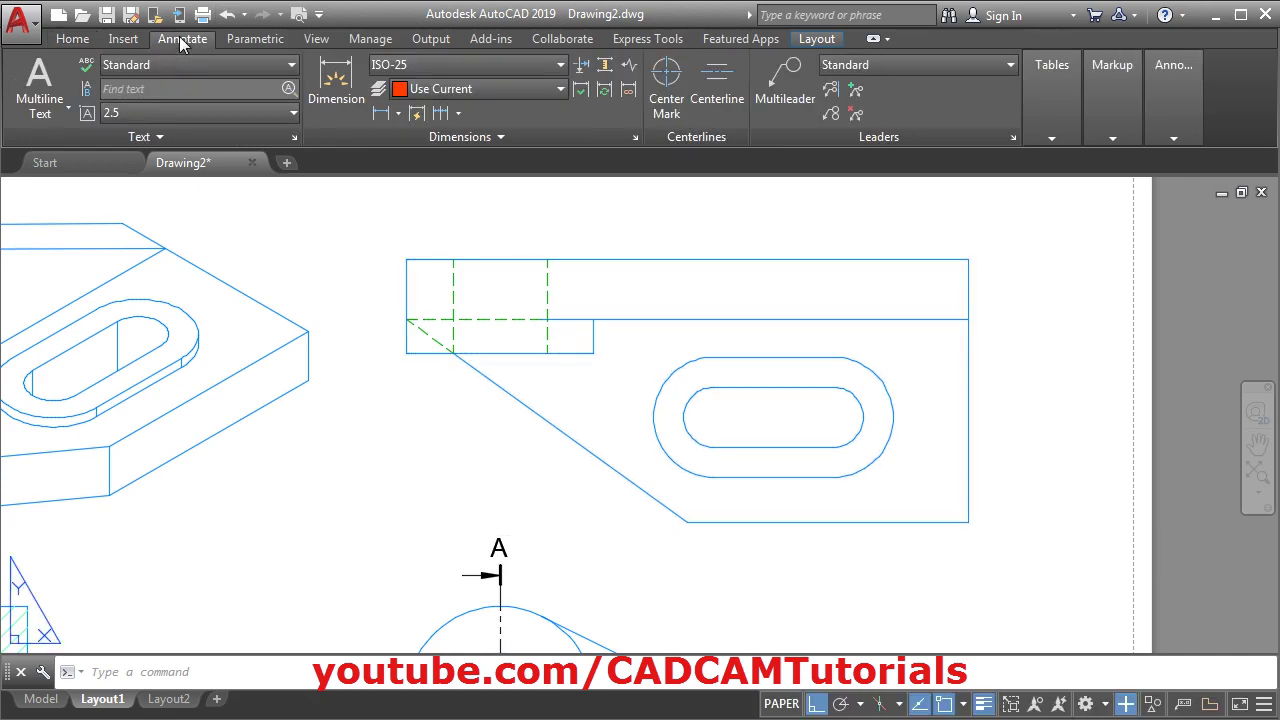
{"action": "left_click", "coordinate": [670, 97]}
{"action": "scroll", "coordinate": [1013, 373], "scroll_direction": "up", "scroll_amount": 2}
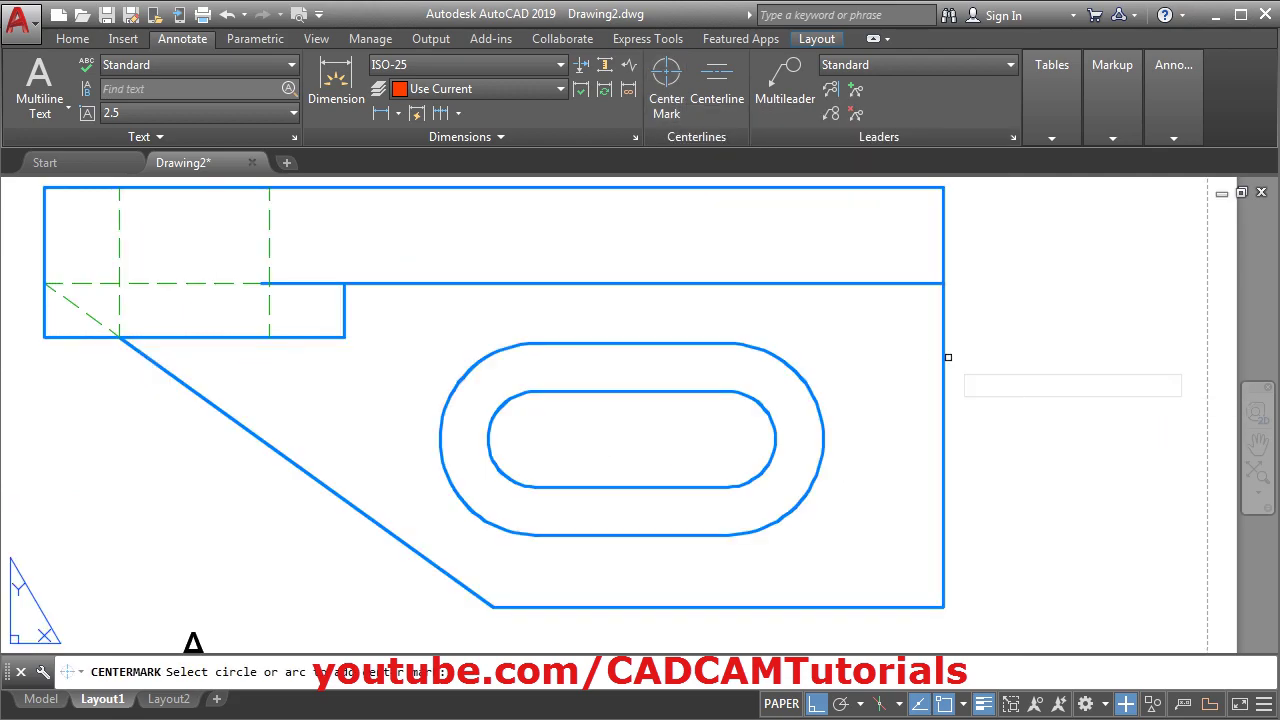
{"action": "left_click", "coordinate": [793, 371]}
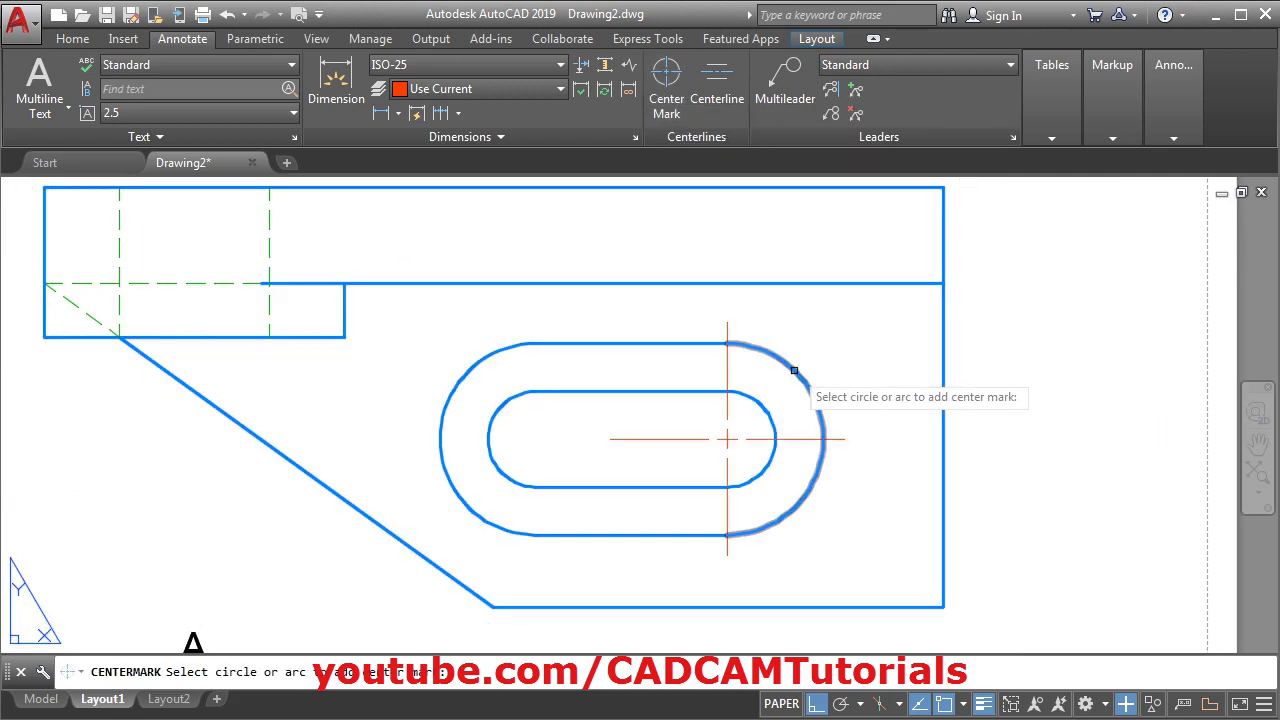
{"action": "left_click", "coordinate": [447, 410]}
Add a center mark to the outer circle of the boss in the front view.
{"action": "scroll", "coordinate": [957, 360], "scroll_direction": "down", "scroll_amount": 4}
{"action": "scroll", "coordinate": [955, 330], "scroll_direction": "up", "scroll_amount": 2}
{"action": "scroll", "coordinate": [647, 357], "scroll_direction": "up", "scroll_amount": 2}
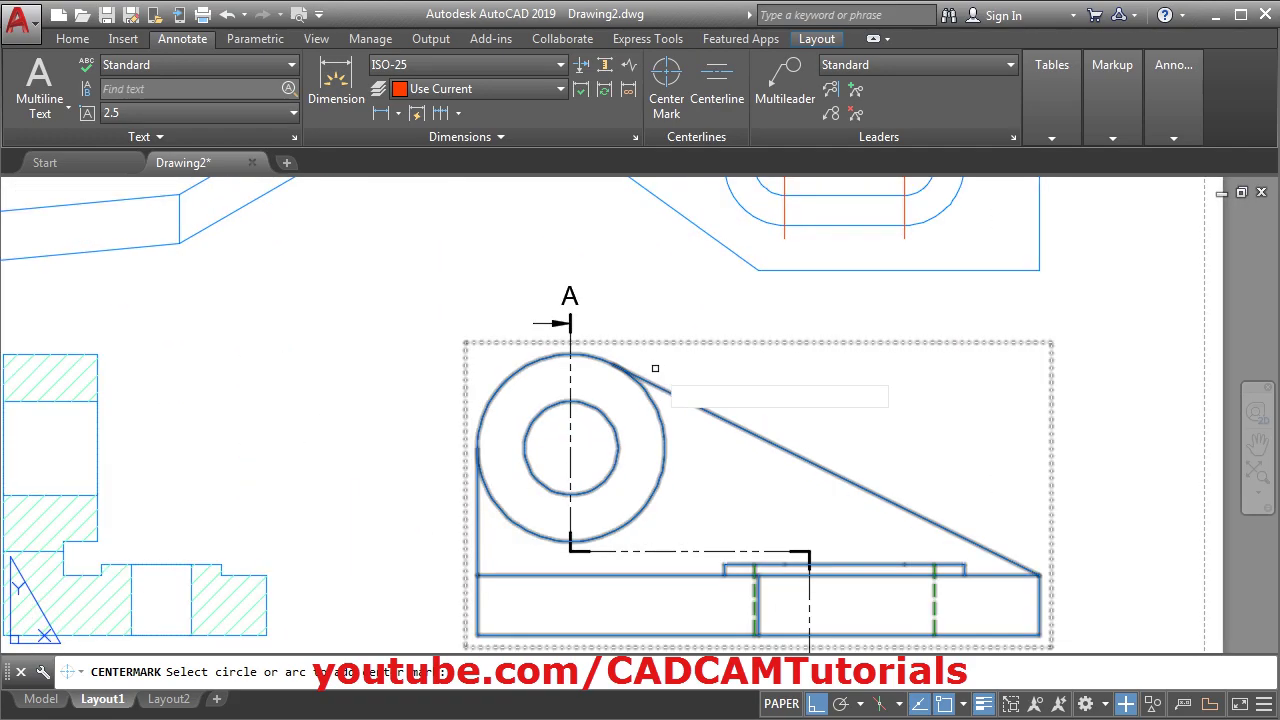
{"action": "left_click", "coordinate": [662, 424]}
Add a centerline between the two vertical hidden lines of the boss hole in the top view.
{"action": "middle_click_drag", "start_coordinate": [776, 302], "coordinate": [817, 576]}
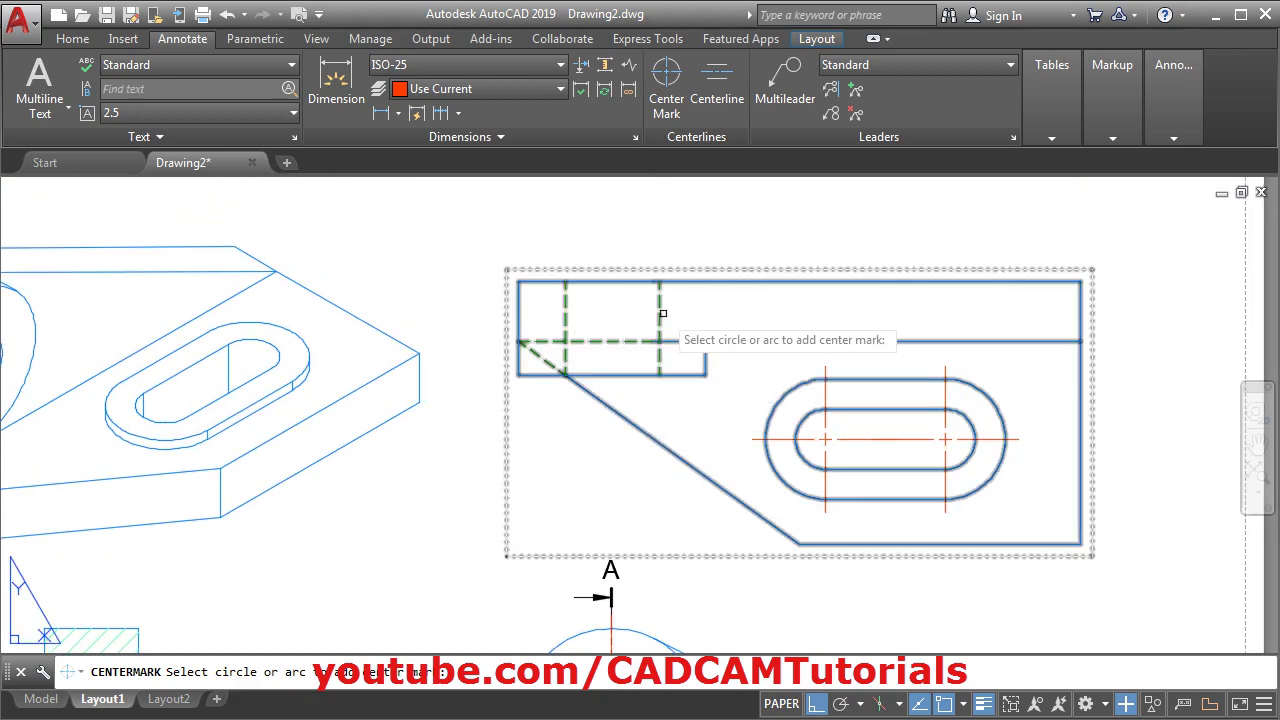
{"action": "left_click", "coordinate": [722, 90]}
{"action": "scroll", "coordinate": [582, 236], "scroll_direction": "up", "scroll_amount": 2}
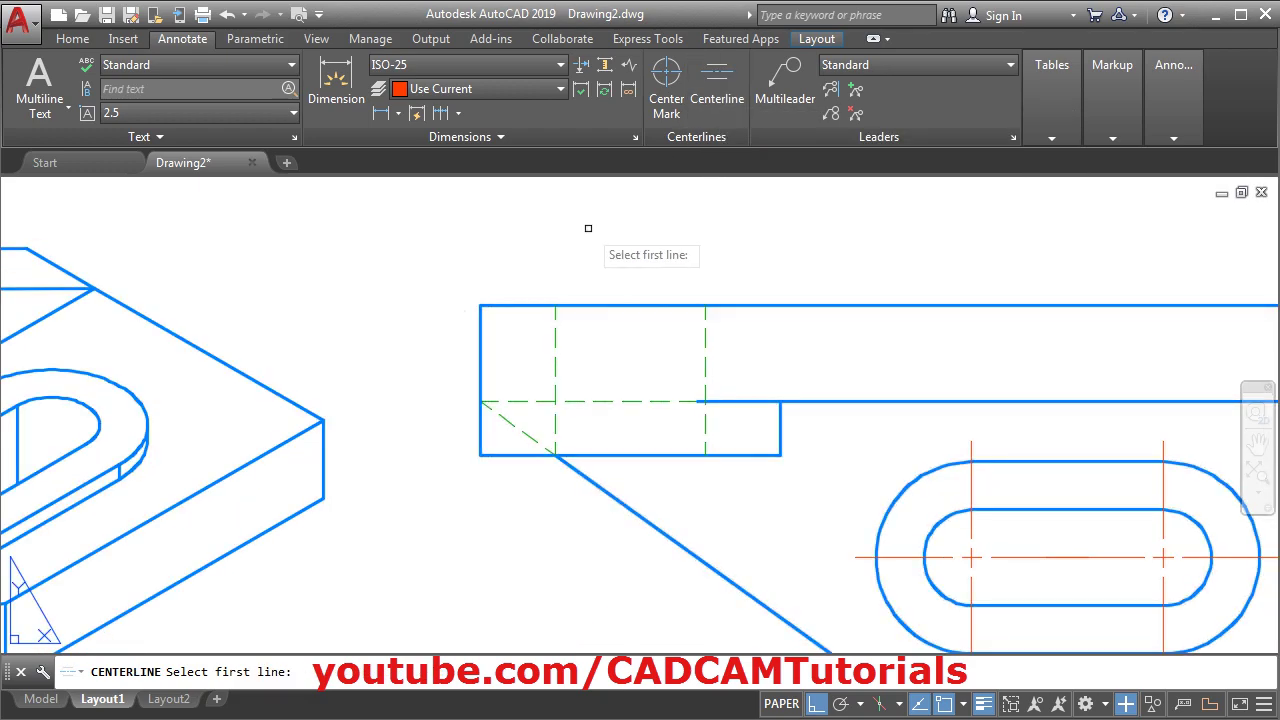
{"action": "scroll", "coordinate": [589, 230], "scroll_direction": "up", "scroll_amount": 2}
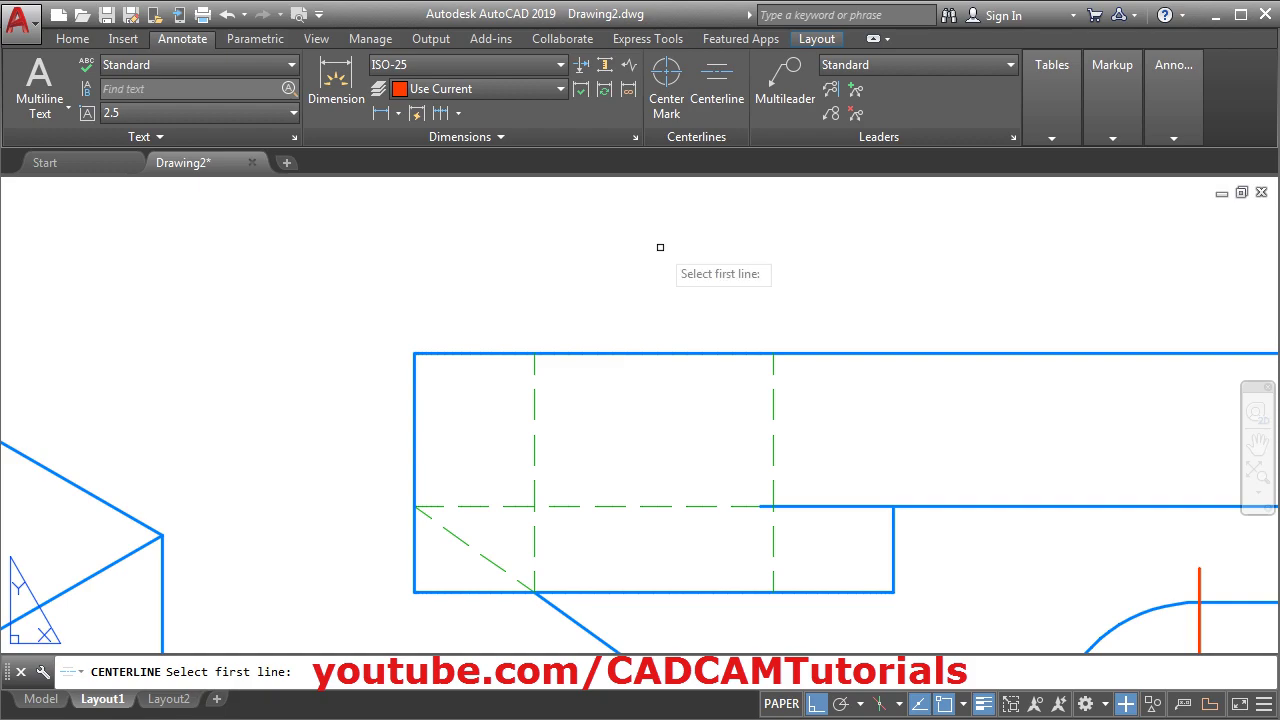
{"action": "left_click", "coordinate": [532, 453]}
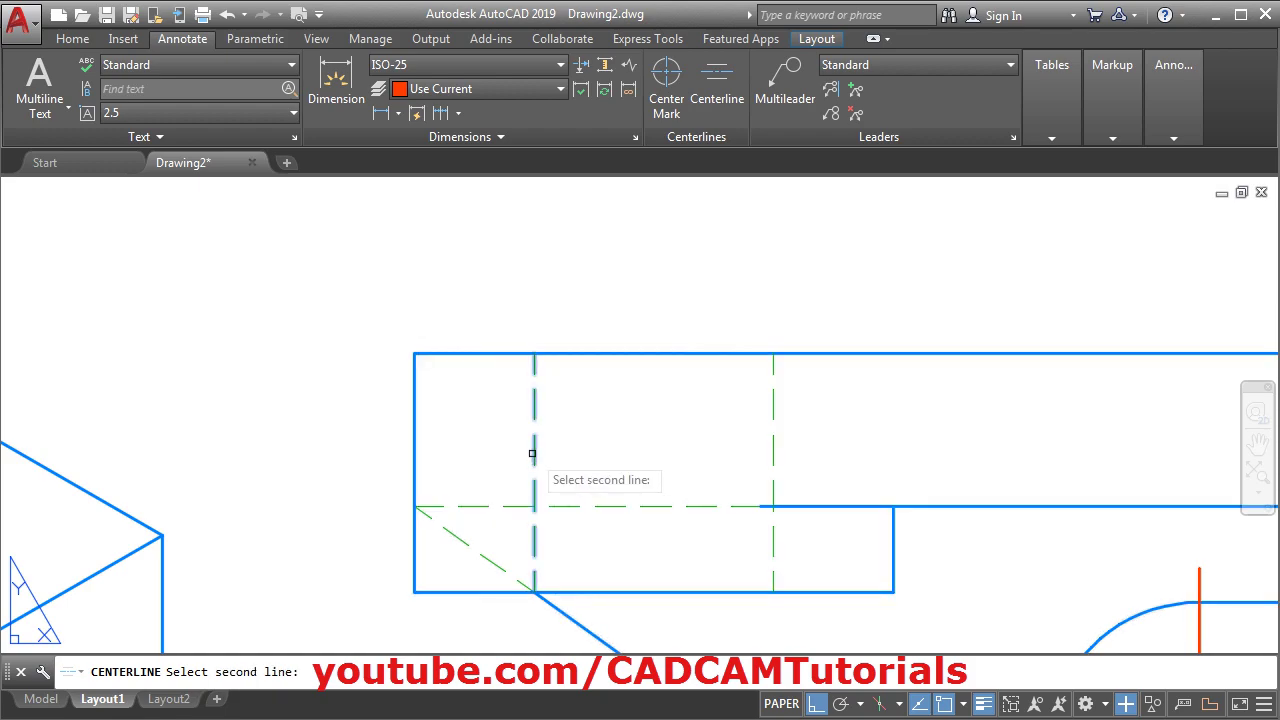
{"action": "left_click", "coordinate": [775, 449]}
Add a centerline between the two vertical hidden lines of the slot in the front view's base.
{"action": "scroll", "coordinate": [680, 614], "scroll_direction": "down", "scroll_amount": 4}
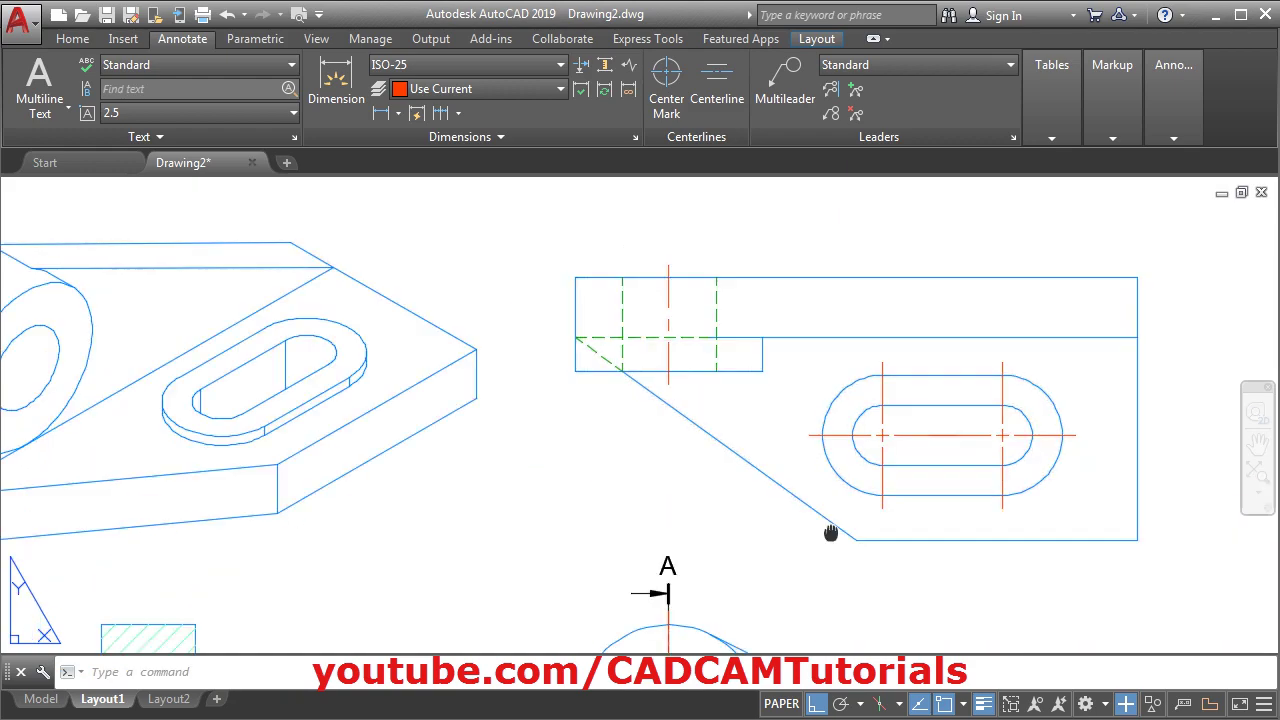
{"action": "middle_click_drag", "start_coordinate": [831, 532], "coordinate": [606, 178]}
{"action": "scroll", "coordinate": [771, 557], "scroll_direction": "up", "scroll_amount": 3}
{"action": "scroll", "coordinate": [778, 553], "scroll_direction": "up", "scroll_amount": 2}
{"action": "left_click", "coordinate": [713, 85]}
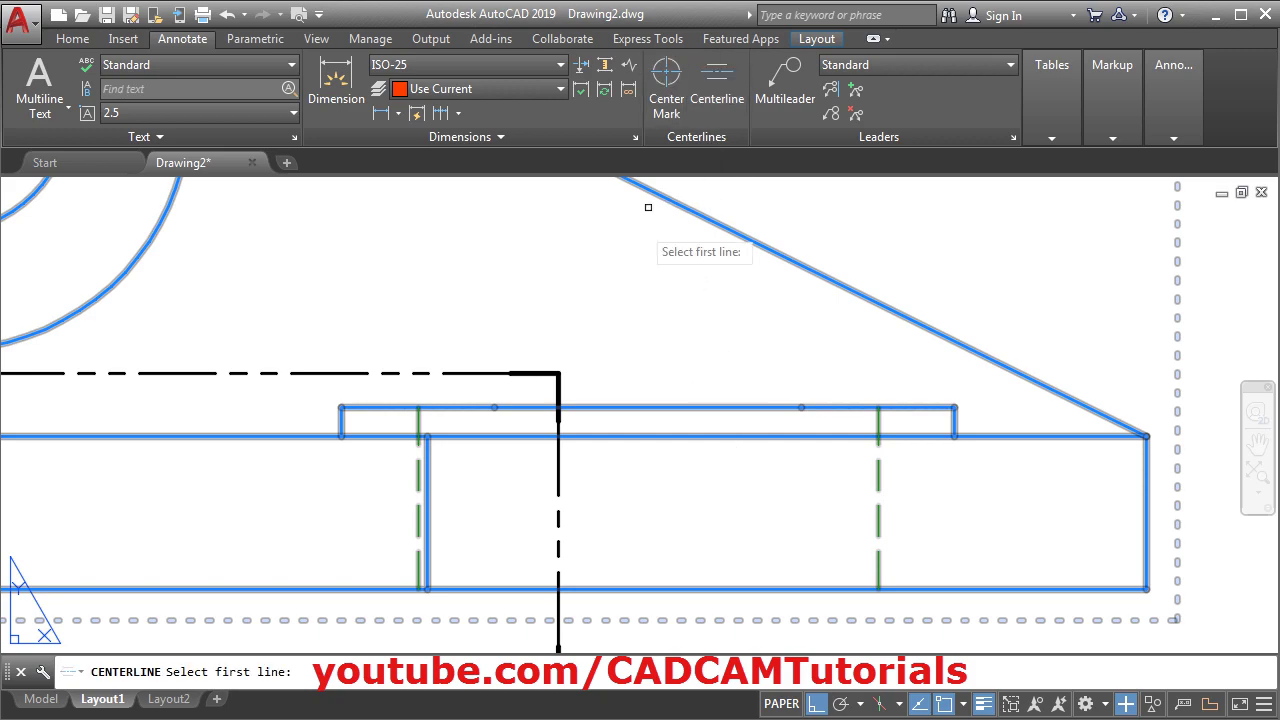
{"action": "left_click", "coordinate": [418, 528]}
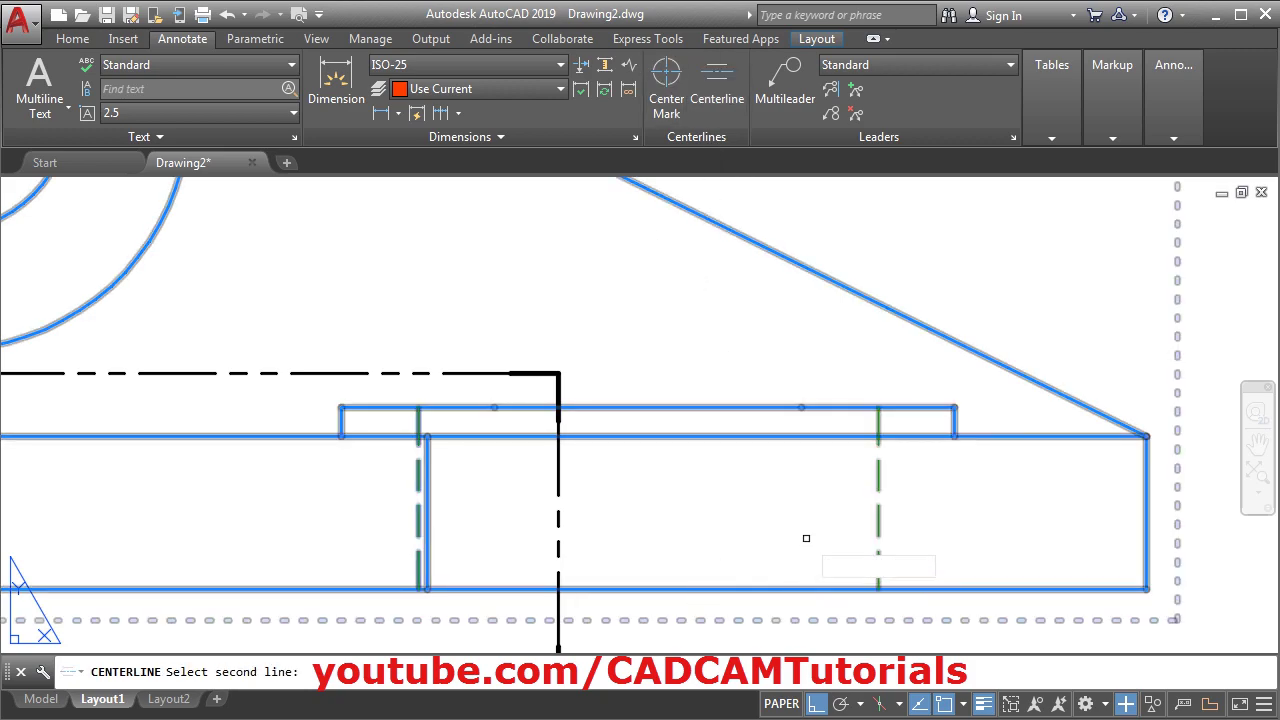
{"action": "left_click", "coordinate": [876, 520]}
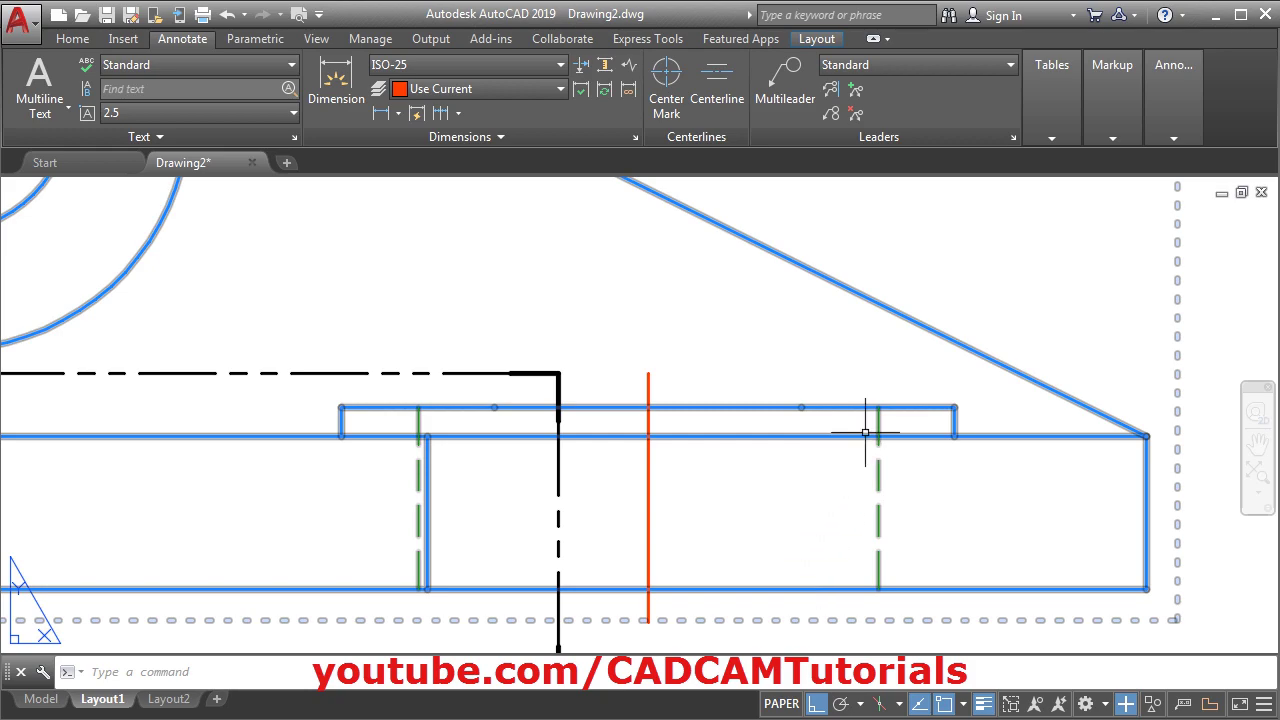
Add a horizontal centerline between the upper and lower edges of the boss hole in section view A-A.
{"action": "scroll", "coordinate": [866, 432], "scroll_direction": "down", "scroll_amount": 5}
{"action": "middle_click_drag", "start_coordinate": [290, 257], "coordinate": [557, 387]}
{"action": "scroll", "coordinate": [557, 387], "scroll_direction": "up", "scroll_amount": 4}
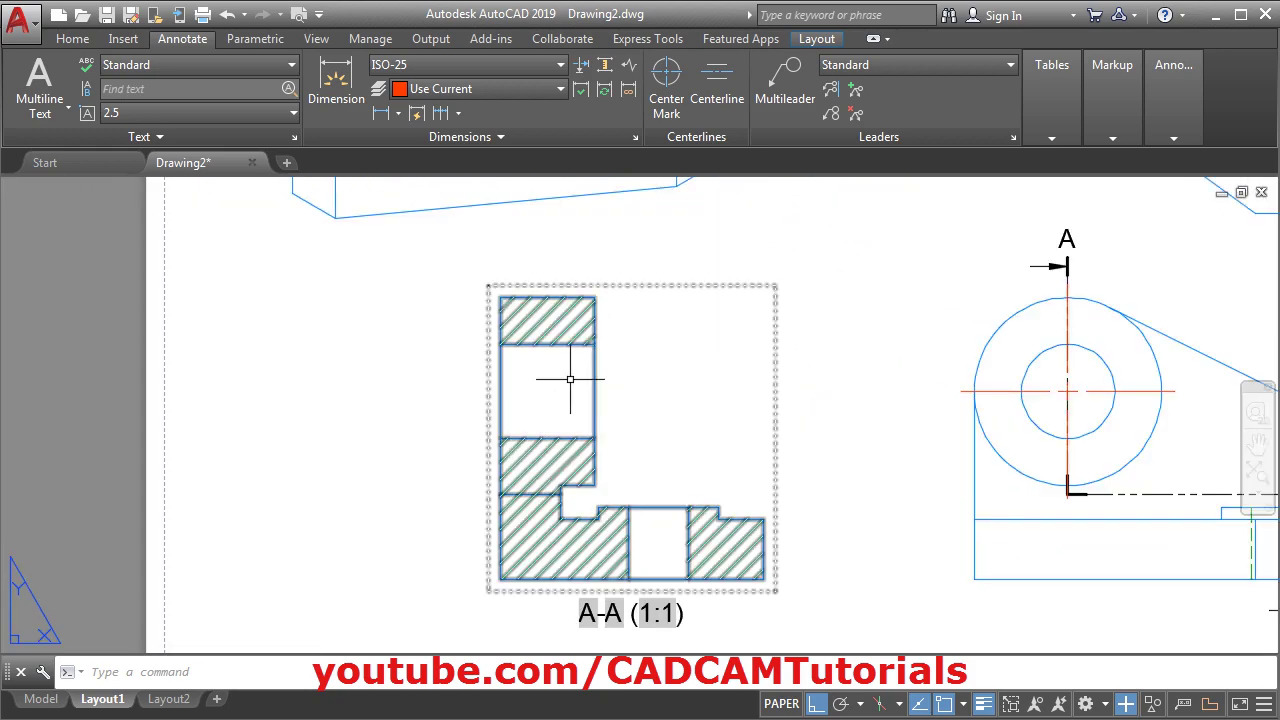
{"action": "scroll", "coordinate": [557, 372], "scroll_direction": "up", "scroll_amount": 4}
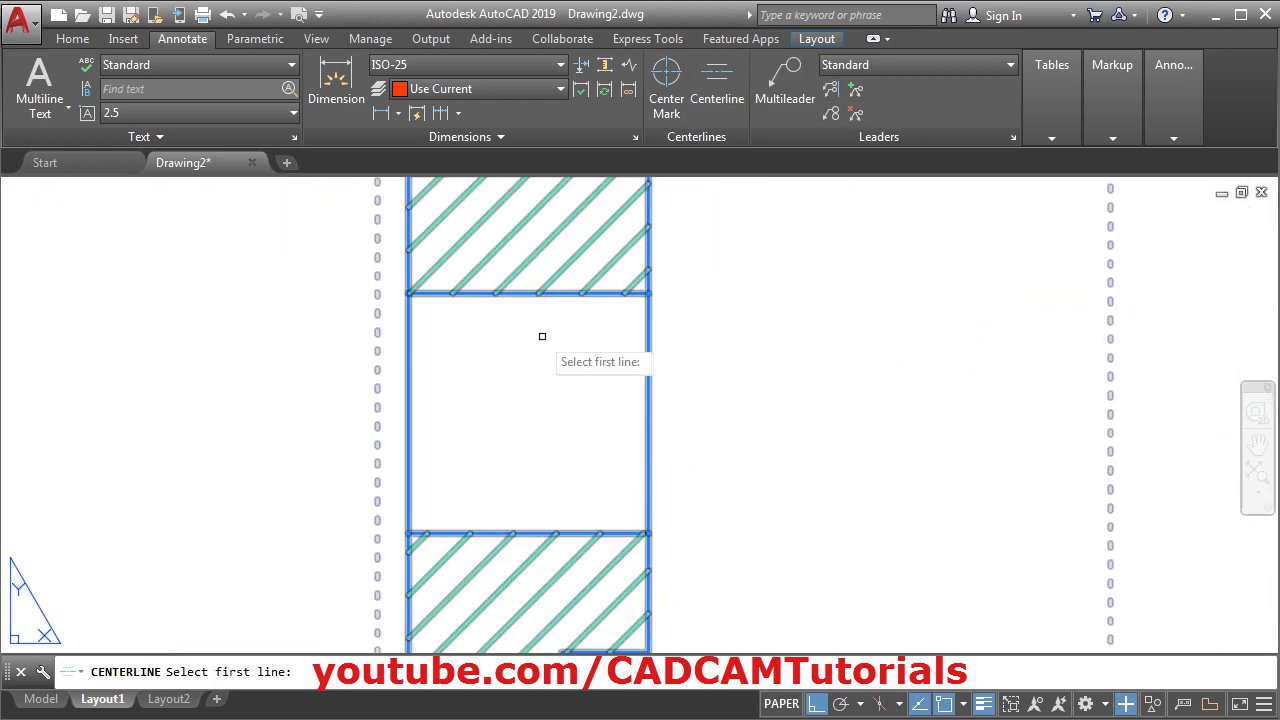
{"action": "left_click", "coordinate": [519, 291]}
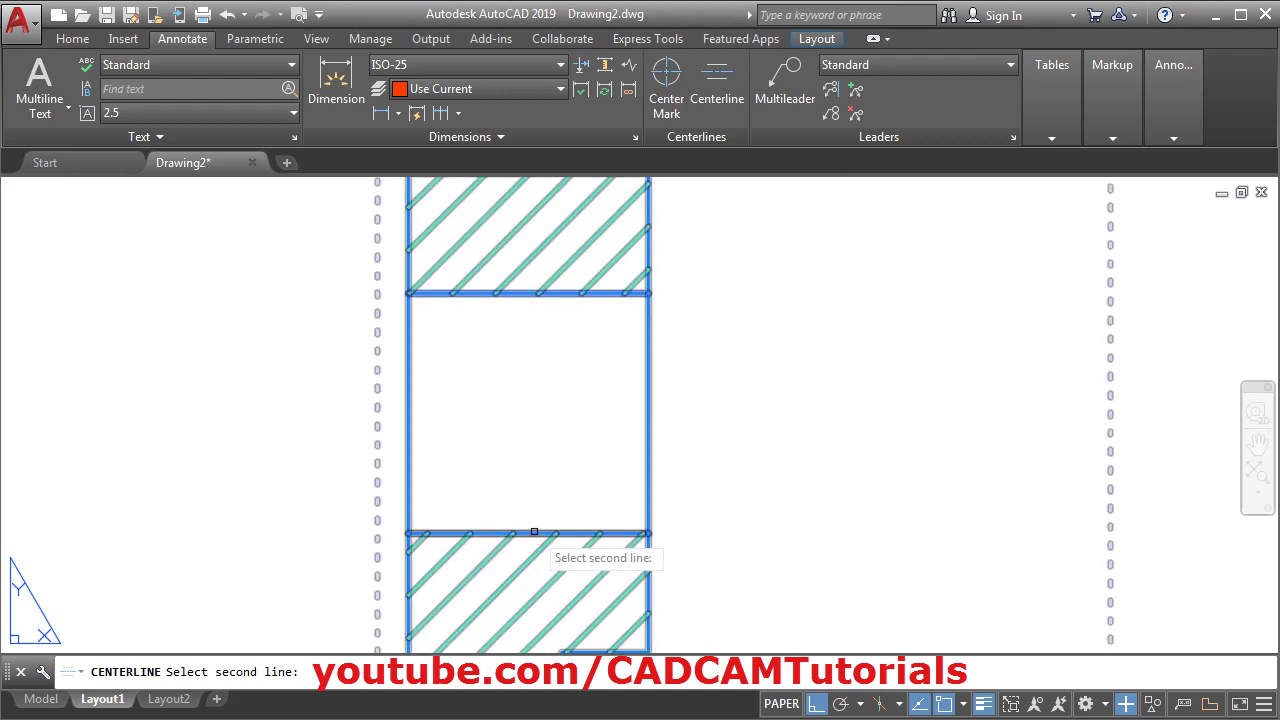
{"action": "left_click", "coordinate": [531, 533]}
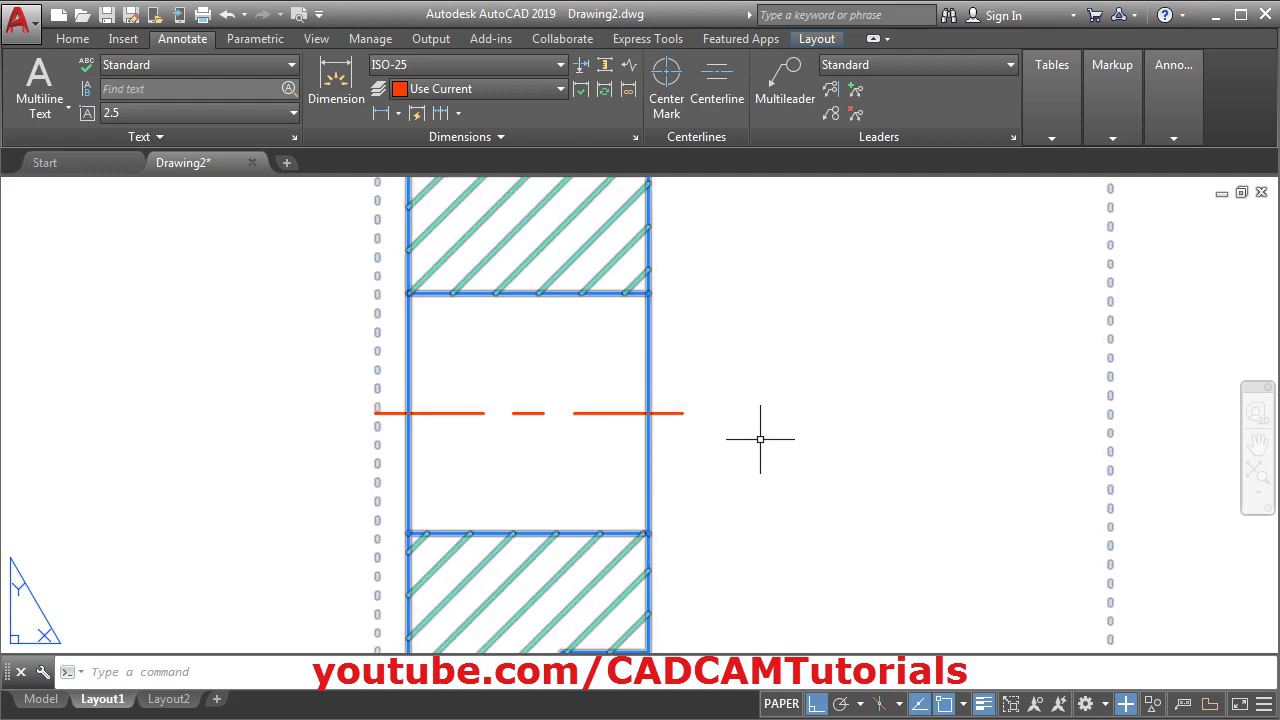
Add a vertical centerline between the two side edges of the slot opening in section view A-A.
{"action": "key", "text": "Return"}
{"action": "scroll", "coordinate": [727, 369], "scroll_direction": "down", "scroll_amount": 3}
{"action": "middle_click_drag", "start_coordinate": [811, 486], "coordinate": [749, 429]}
{"action": "scroll", "coordinate": [575, 525], "scroll_direction": "up", "scroll_amount": 5}
{"action": "left_click", "coordinate": [550, 517]}
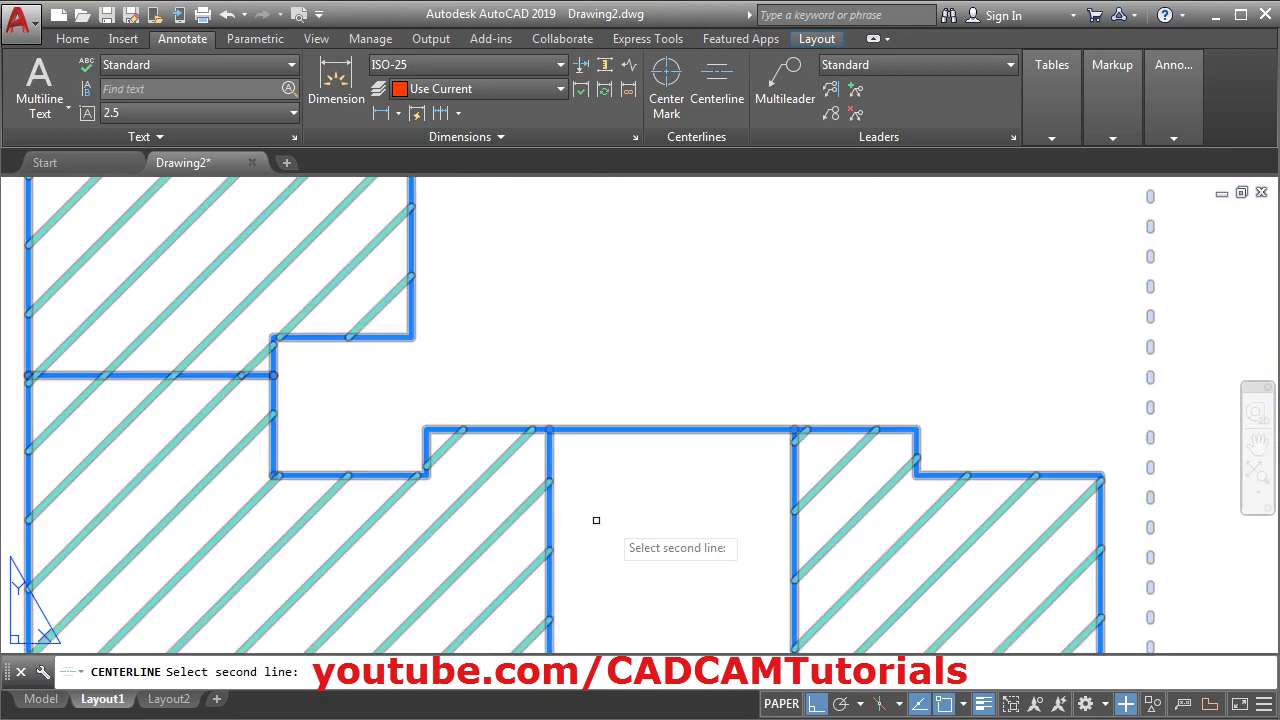
{"action": "left_click", "coordinate": [796, 520]}
Set the global linetype scale factor (LTSCALE) to 0.75.
{"action": "scroll", "coordinate": [716, 340], "scroll_direction": "down", "scroll_amount": 4}
{"action": "scroll", "coordinate": [716, 340], "scroll_direction": "down", "scroll_amount": 3}
{"action": "scroll", "coordinate": [666, 451], "scroll_direction": "down", "scroll_amount": 2}
{"action": "middle_click_drag", "start_coordinate": [666, 451], "coordinate": [580, 477]}
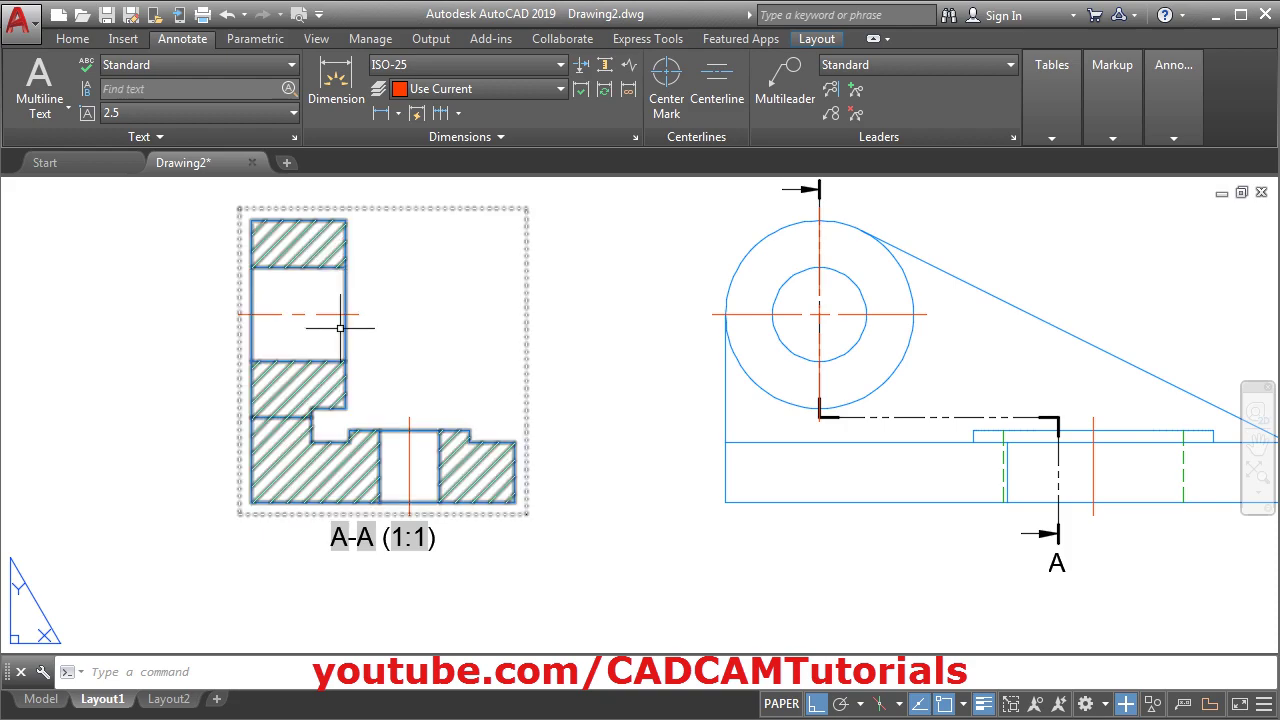
{"action": "middle_click_drag", "start_coordinate": [622, 482], "coordinate": [554, 507]}
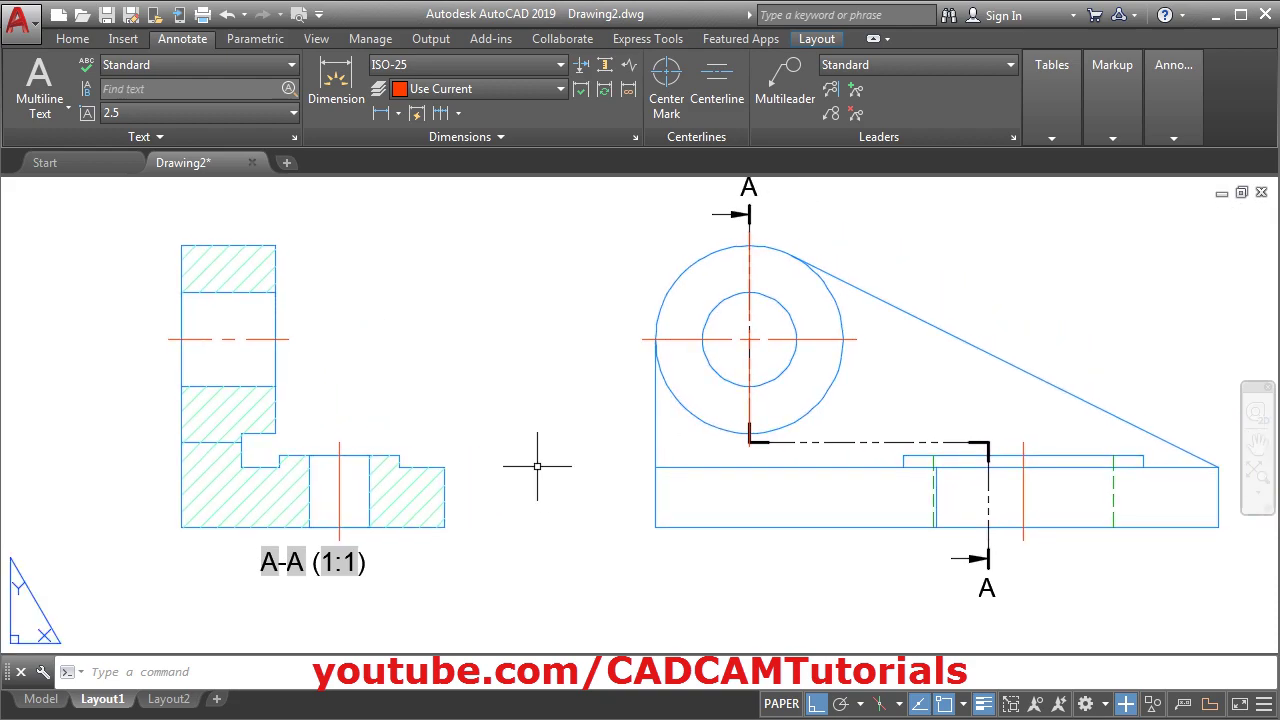
{"action": "type", "text": "s"}
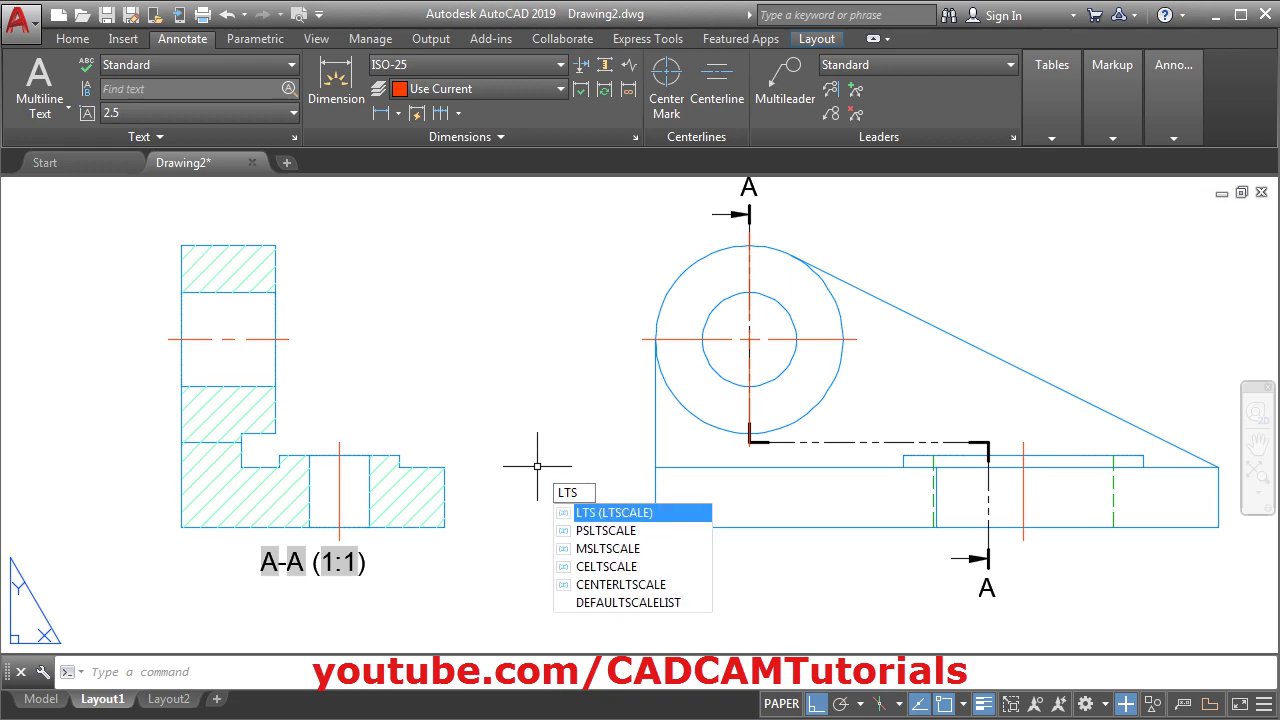
{"action": "key", "text": "Return"}
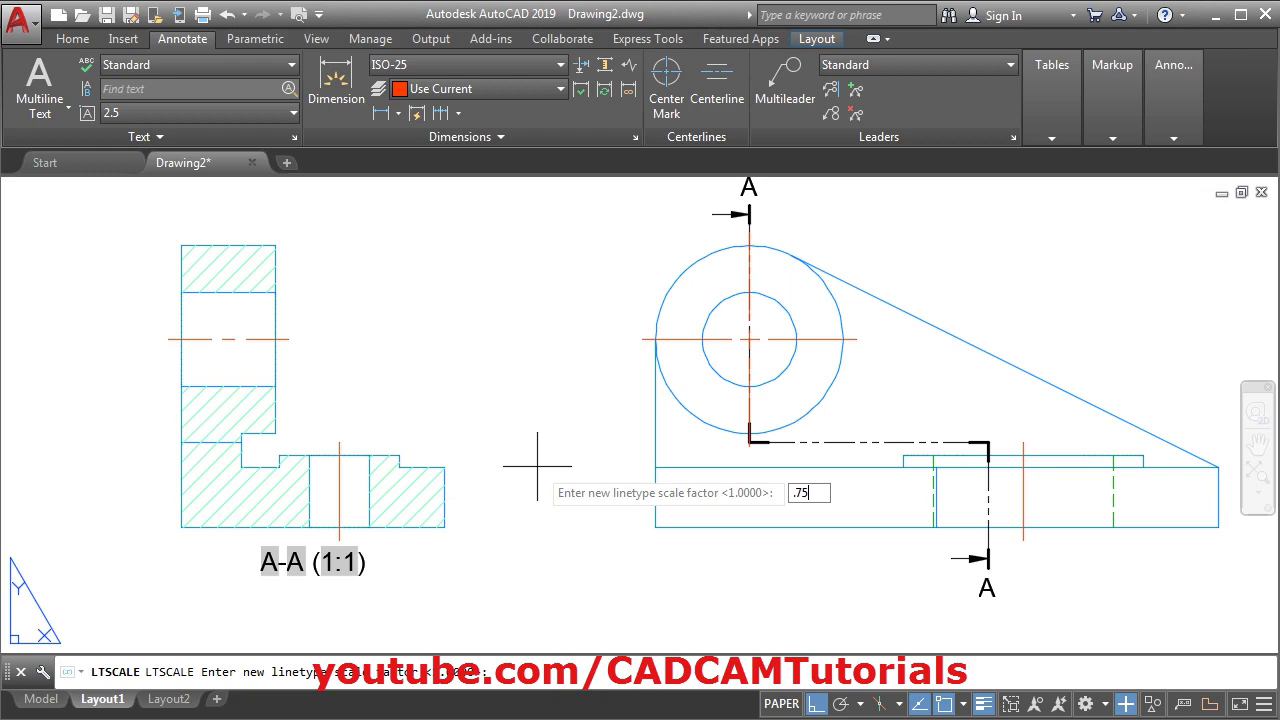
{"action": "type", "text": ".75"}
{"action": "key", "text": "Return"}
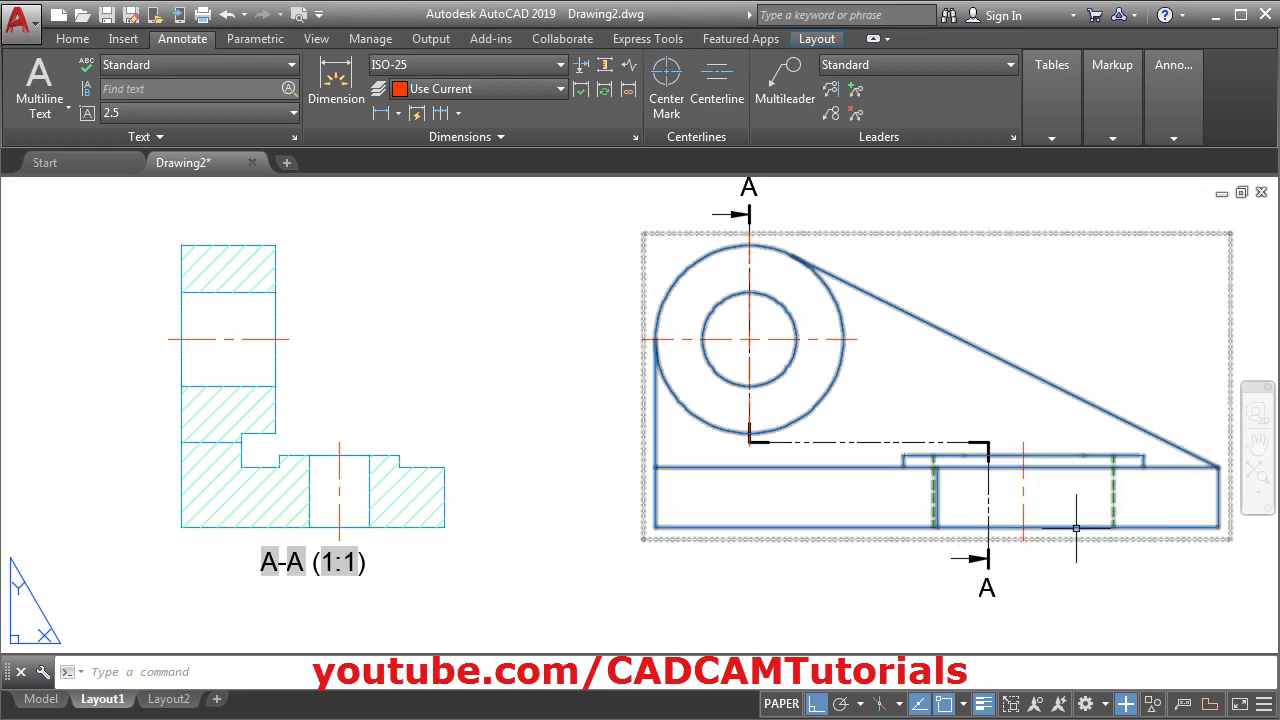
Create a layer named Dim with colour index 220 and make it the layer for new dimensions.
{"action": "scroll", "coordinate": [632, 575], "scroll_direction": "down", "scroll_amount": 2}
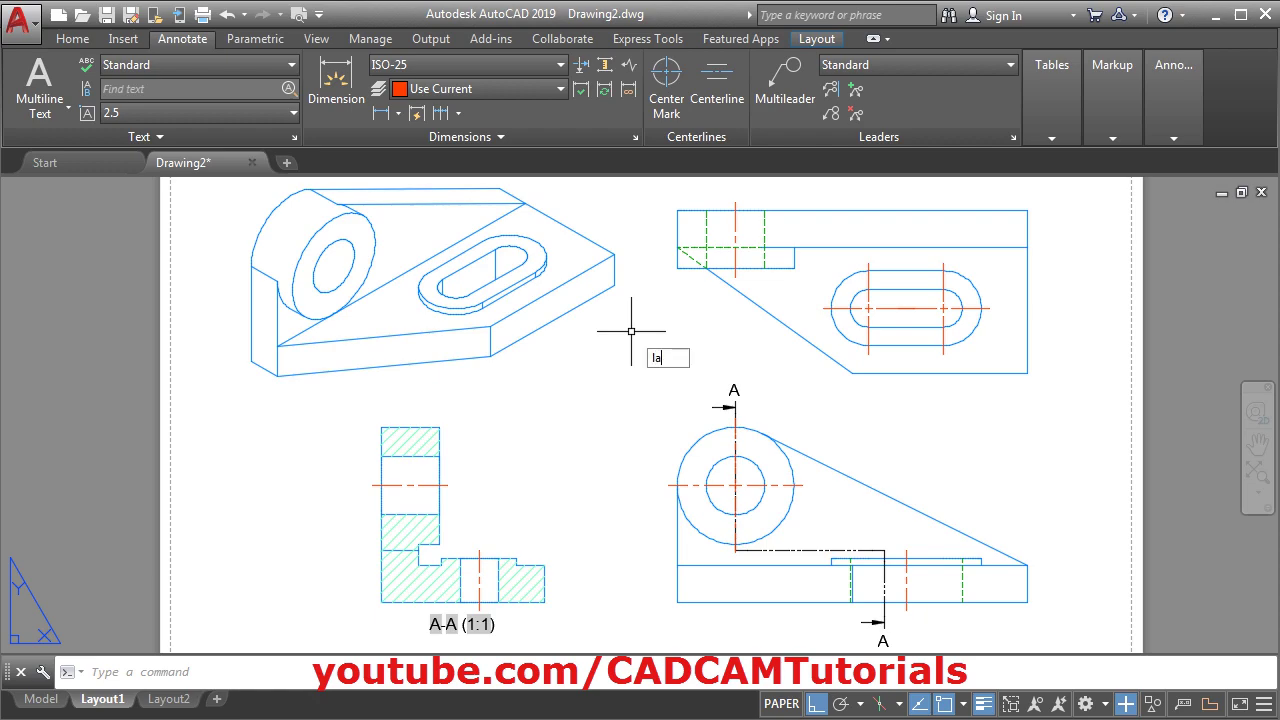
{"action": "key", "text": "Return"}
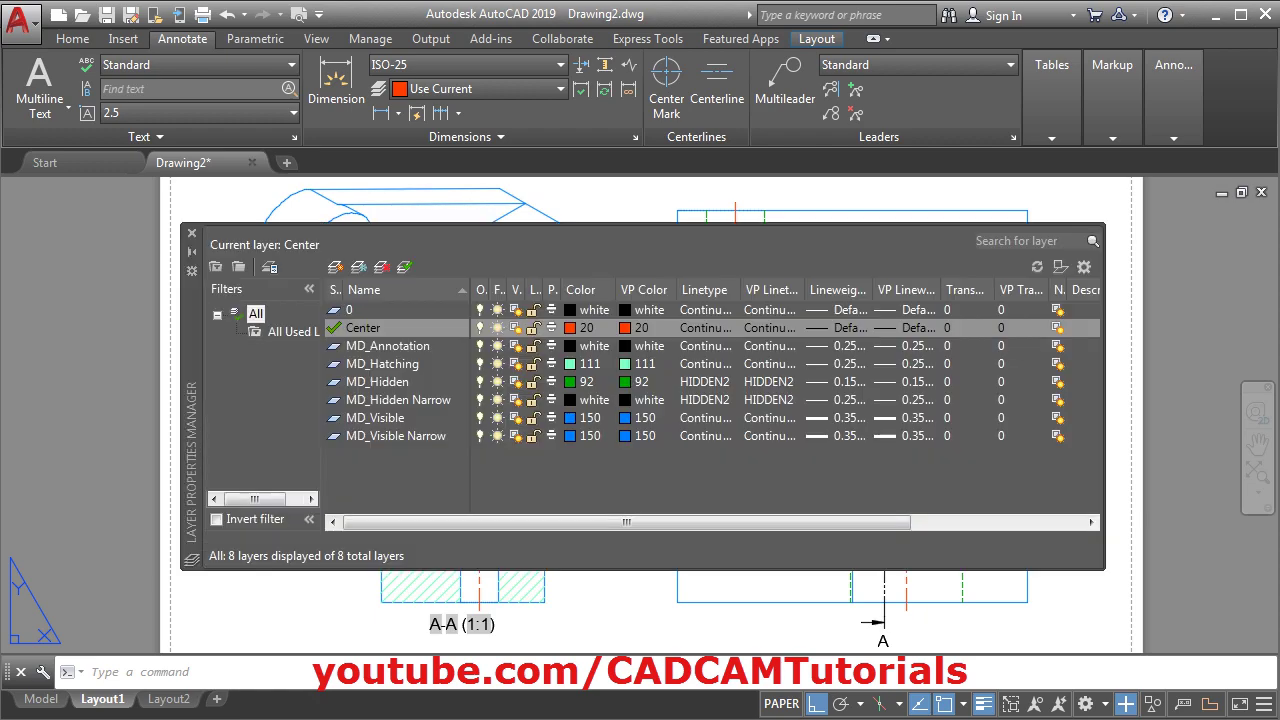
{"action": "left_click", "coordinate": [336, 268]}
{"action": "type", "text": "Dim"}
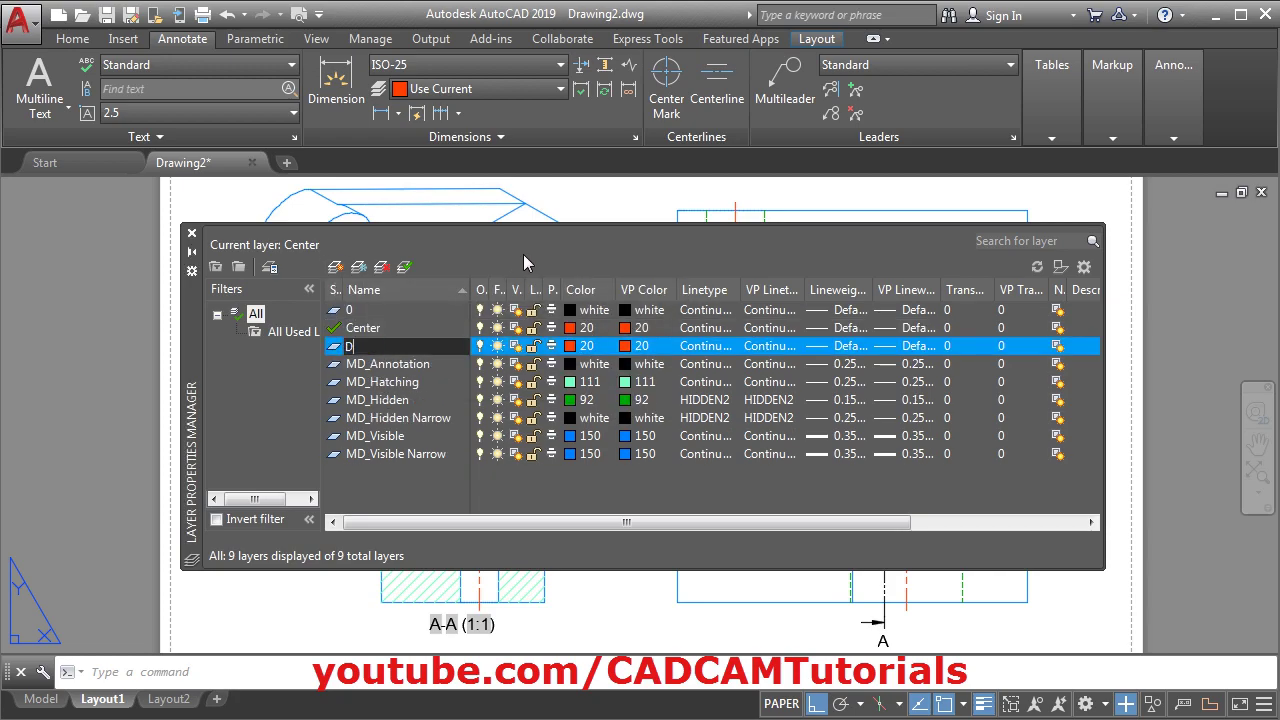
{"action": "left_click", "coordinate": [573, 347]}
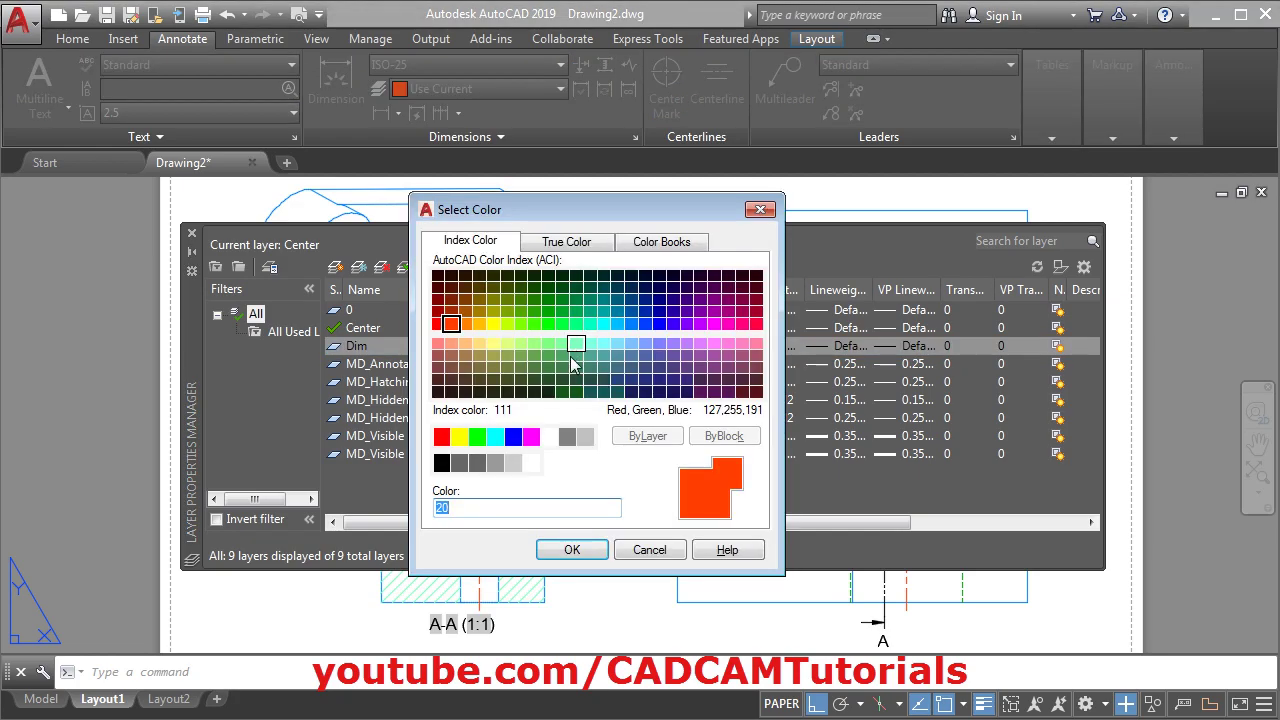
{"action": "left_click", "coordinate": [729, 325]}
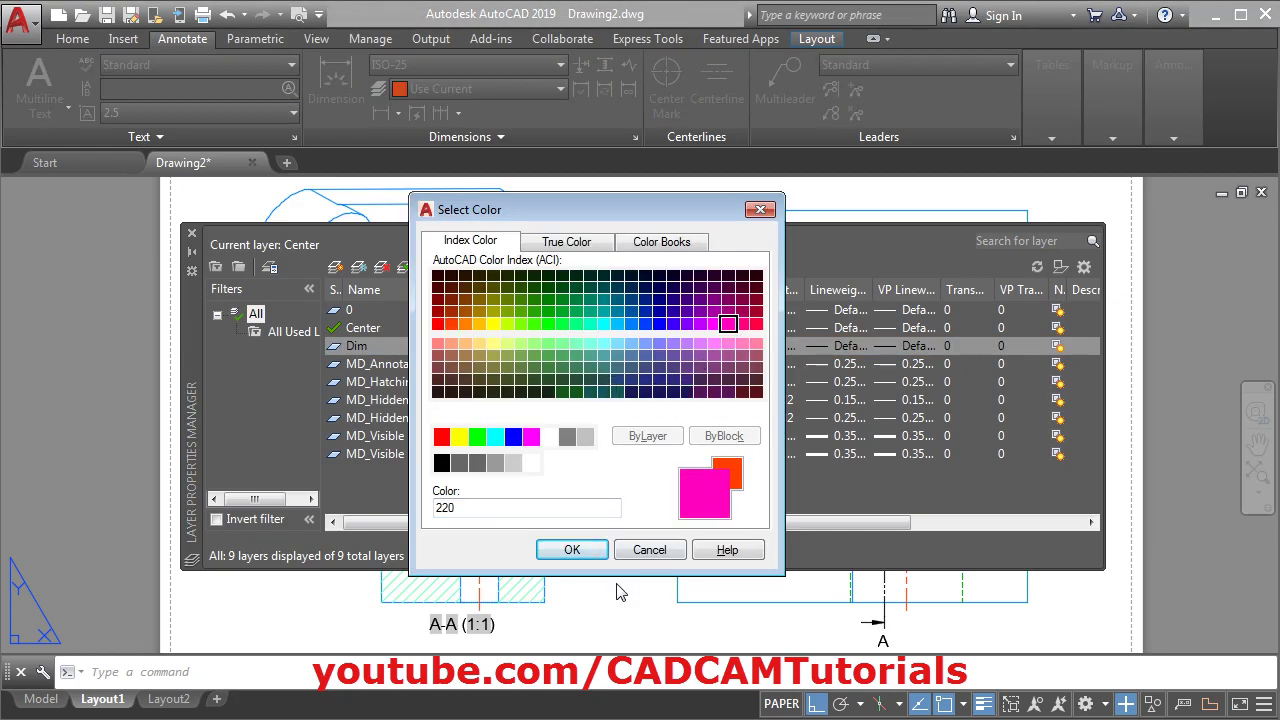
{"action": "left_click", "coordinate": [572, 550]}
{"action": "left_click", "coordinate": [192, 233]}
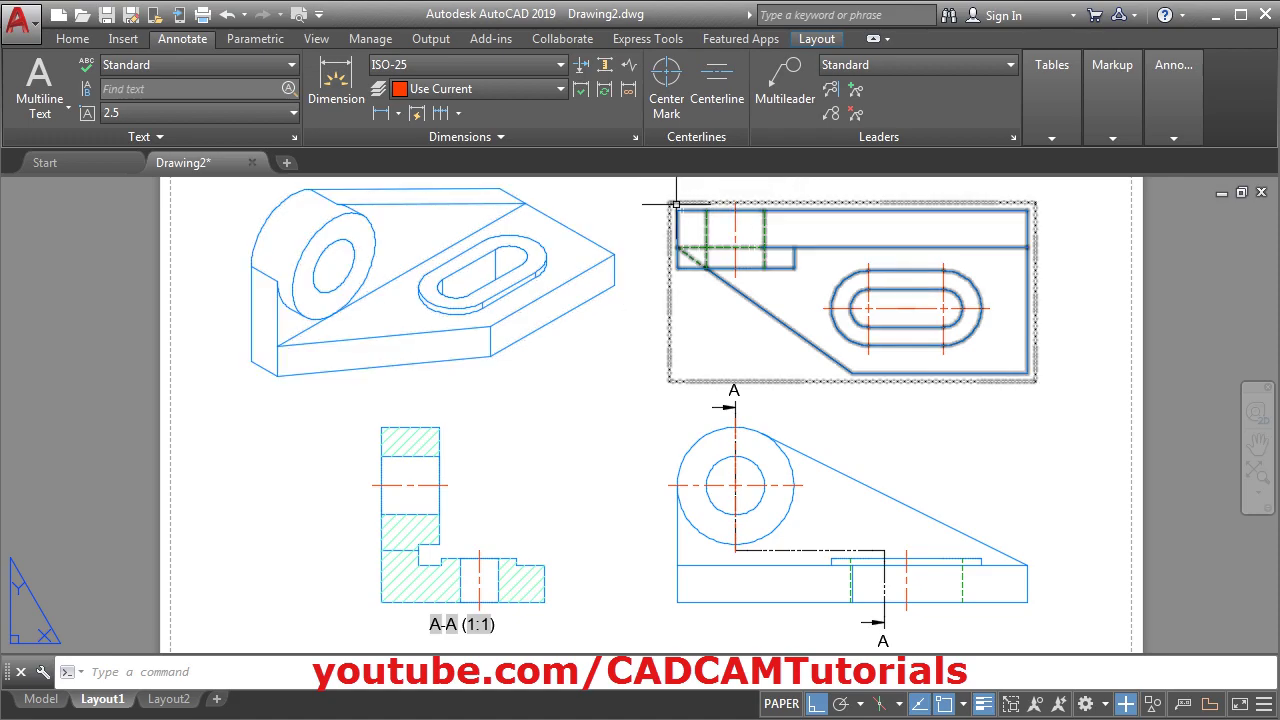
{"action": "left_click", "coordinate": [549, 89]}
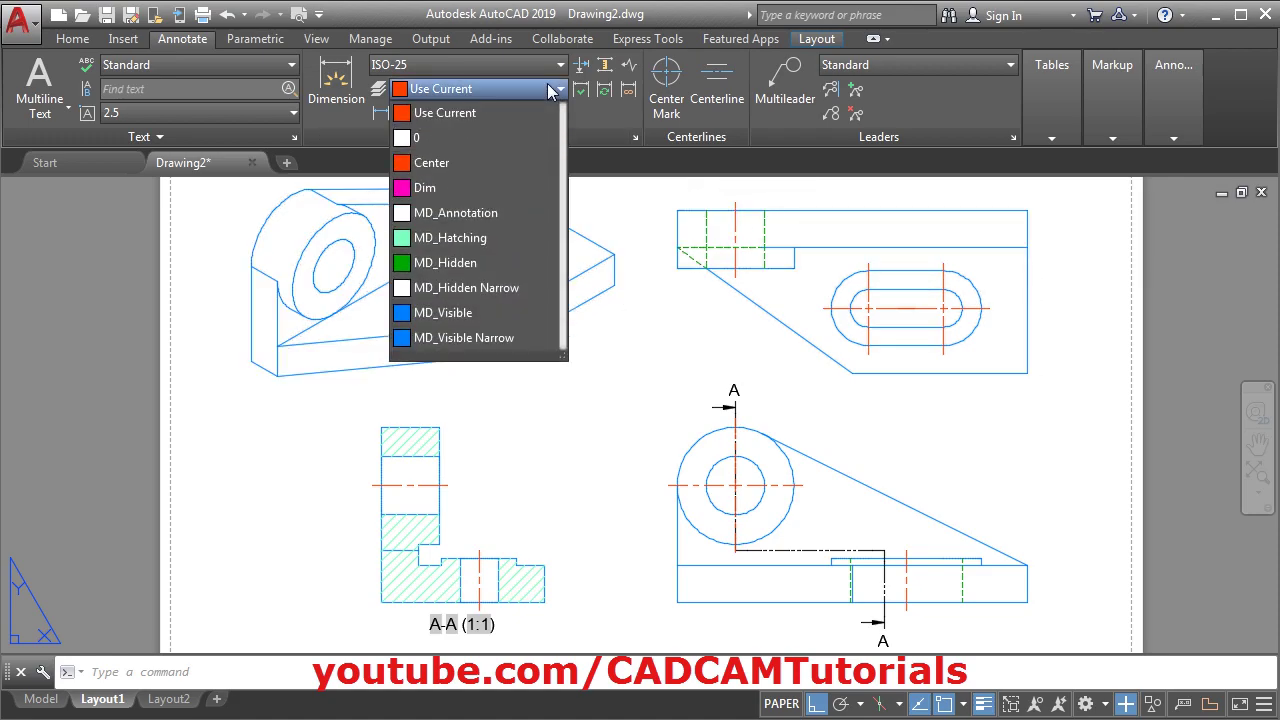
{"action": "left_click", "coordinate": [435, 191]}
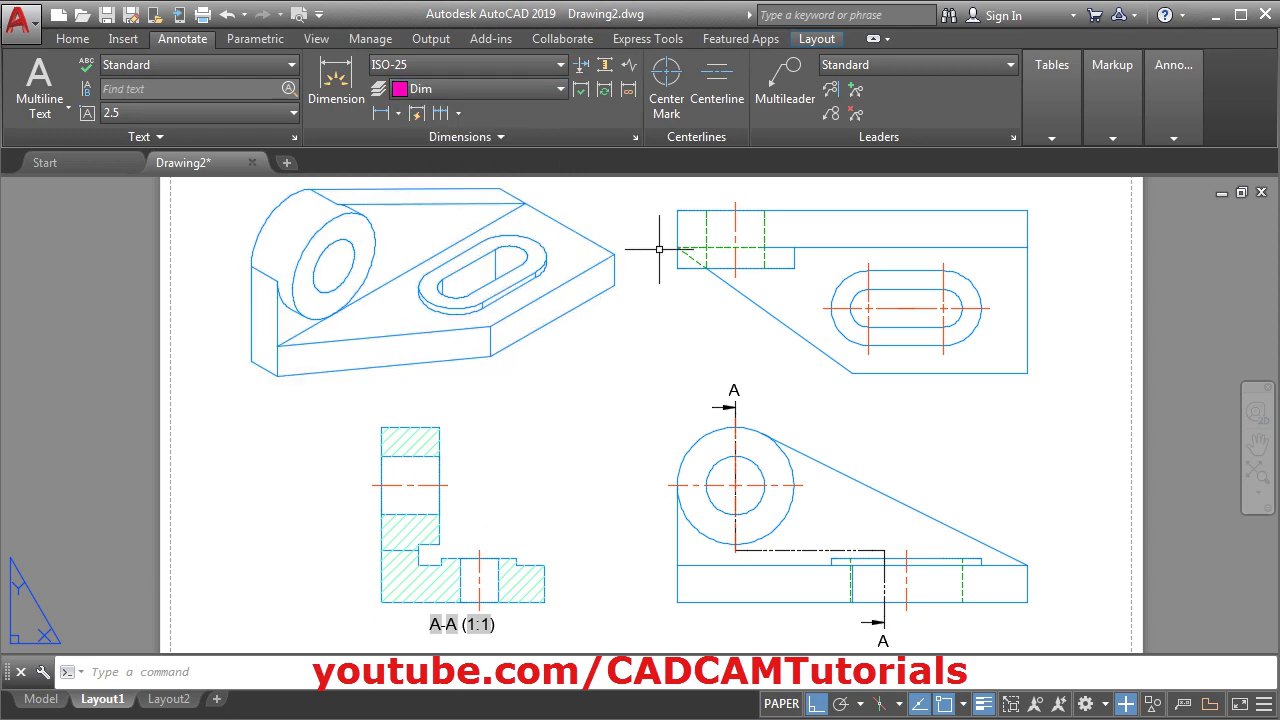
Add diameter dimensions to the outer and inner boss circles in the front view, with the text outside the upper-right side.
{"action": "left_click", "coordinate": [337, 104]}
{"action": "scroll", "coordinate": [803, 354], "scroll_direction": "up", "scroll_amount": 5}
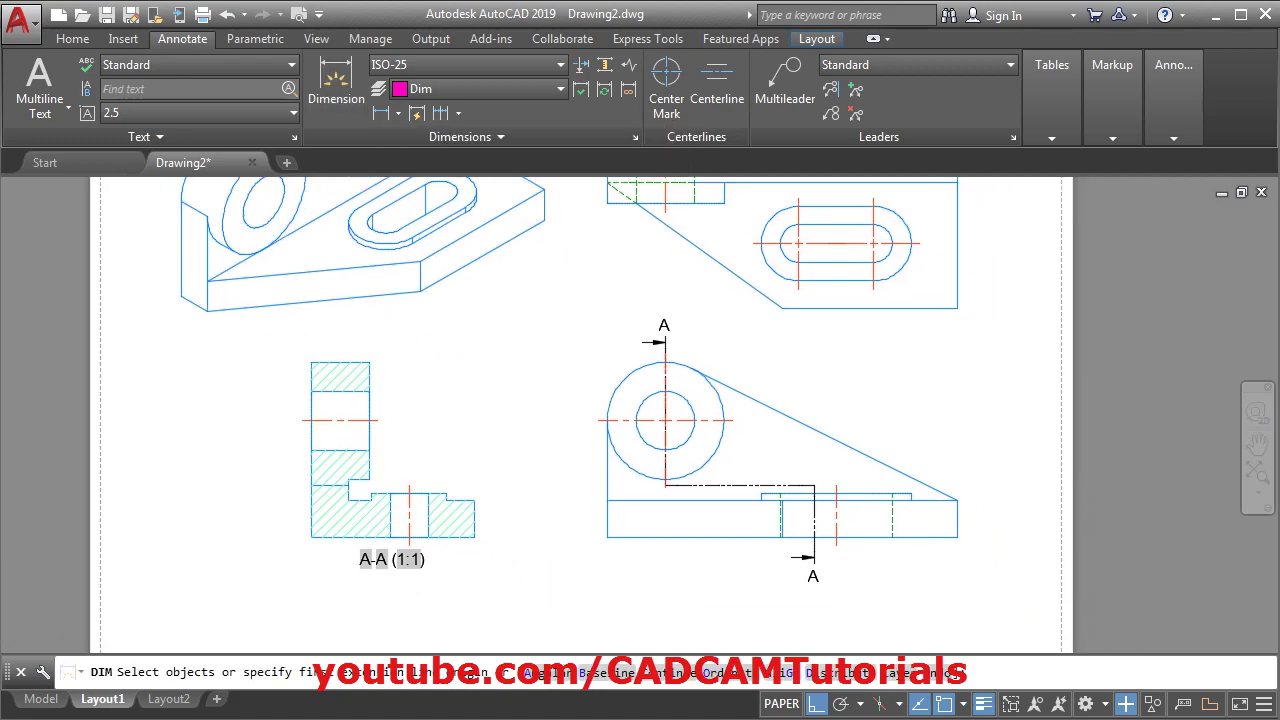
{"action": "middle_click_drag", "start_coordinate": [700, 294], "coordinate": [718, 279]}
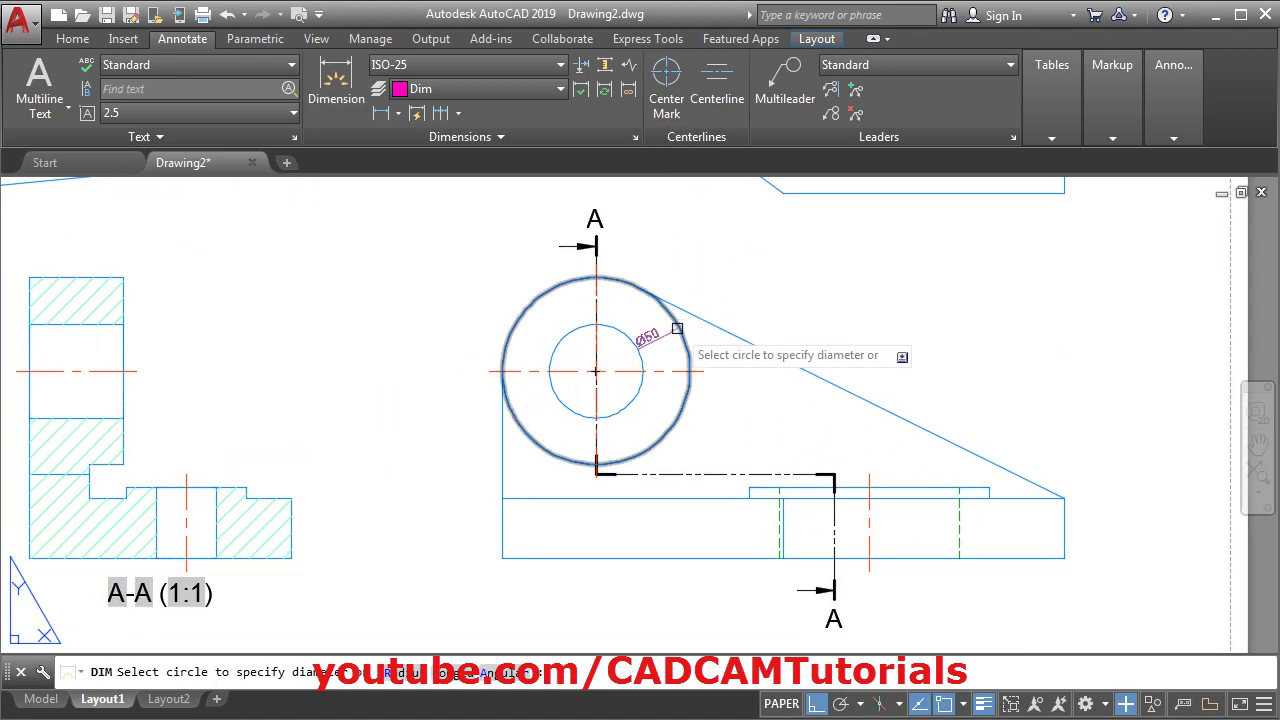
{"action": "left_click", "coordinate": [680, 327]}
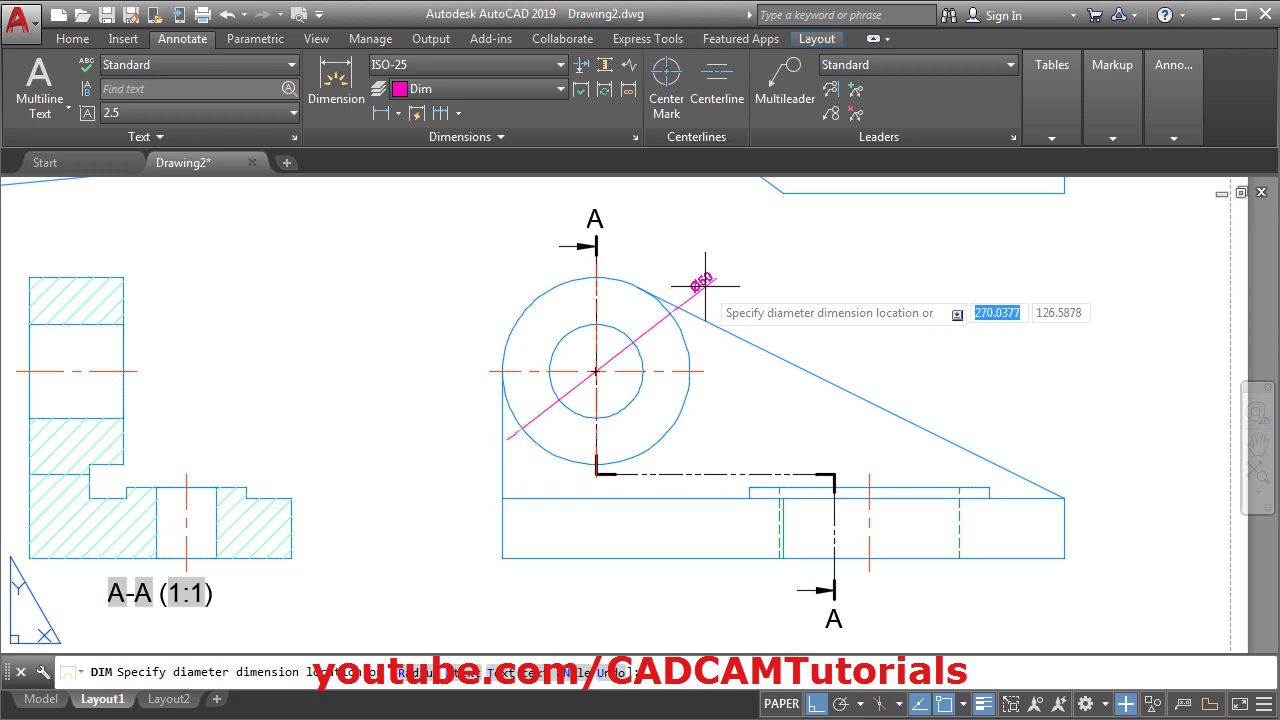
{"action": "left_click", "coordinate": [706, 283]}
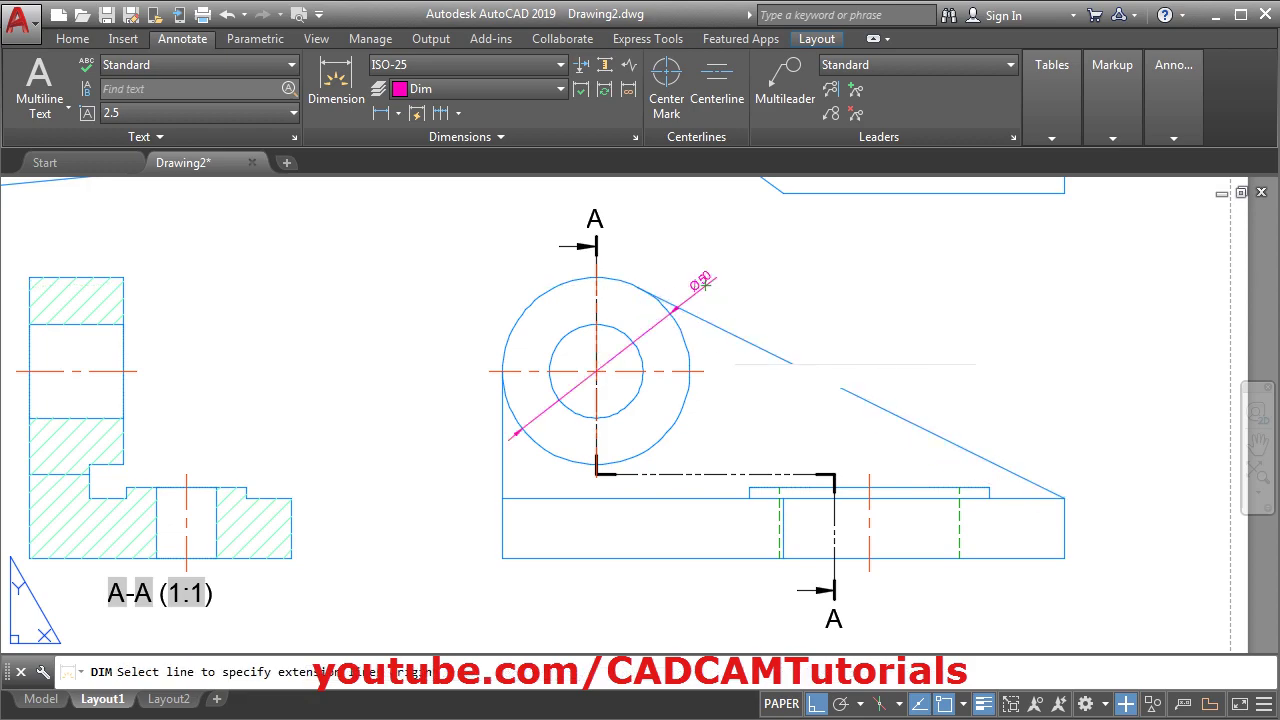
{"action": "left_click", "coordinate": [630, 338]}
{"action": "left_click", "coordinate": [727, 293]}
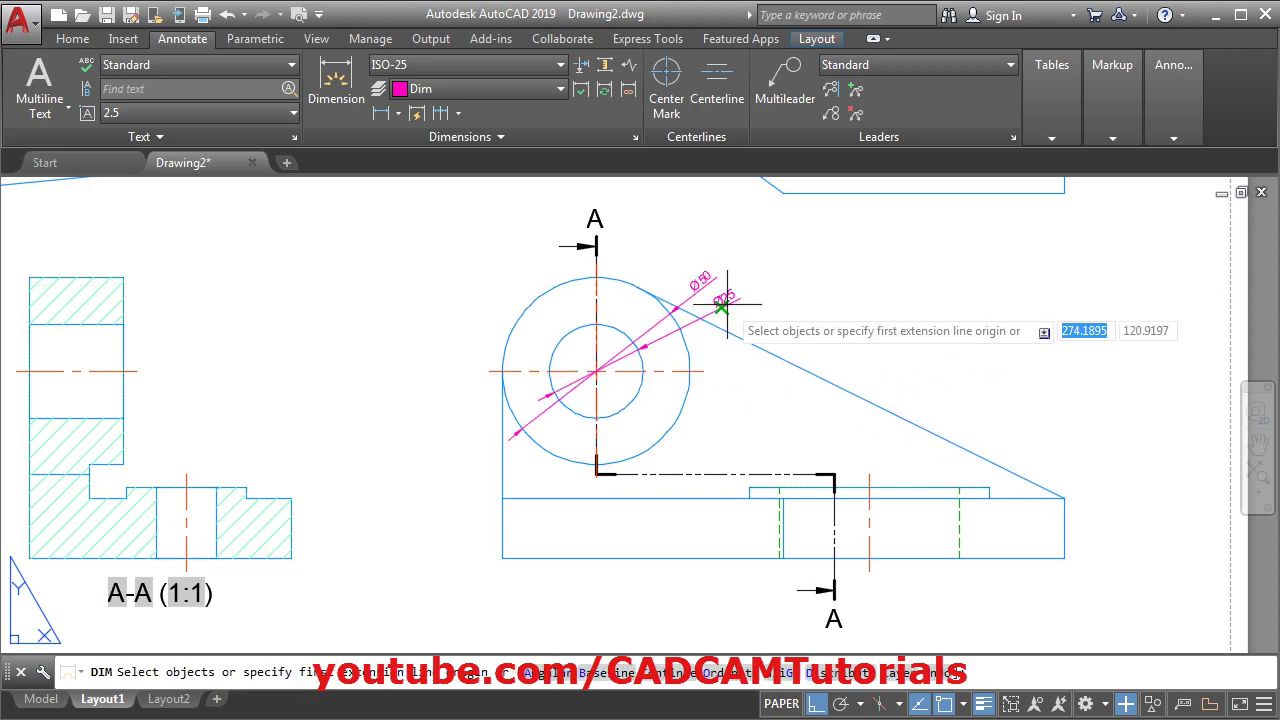
Dimension the vertical distance from the base's lower-left corner to the boss's horizontal centerline in the front view.
{"action": "left_click", "coordinate": [502, 558]}
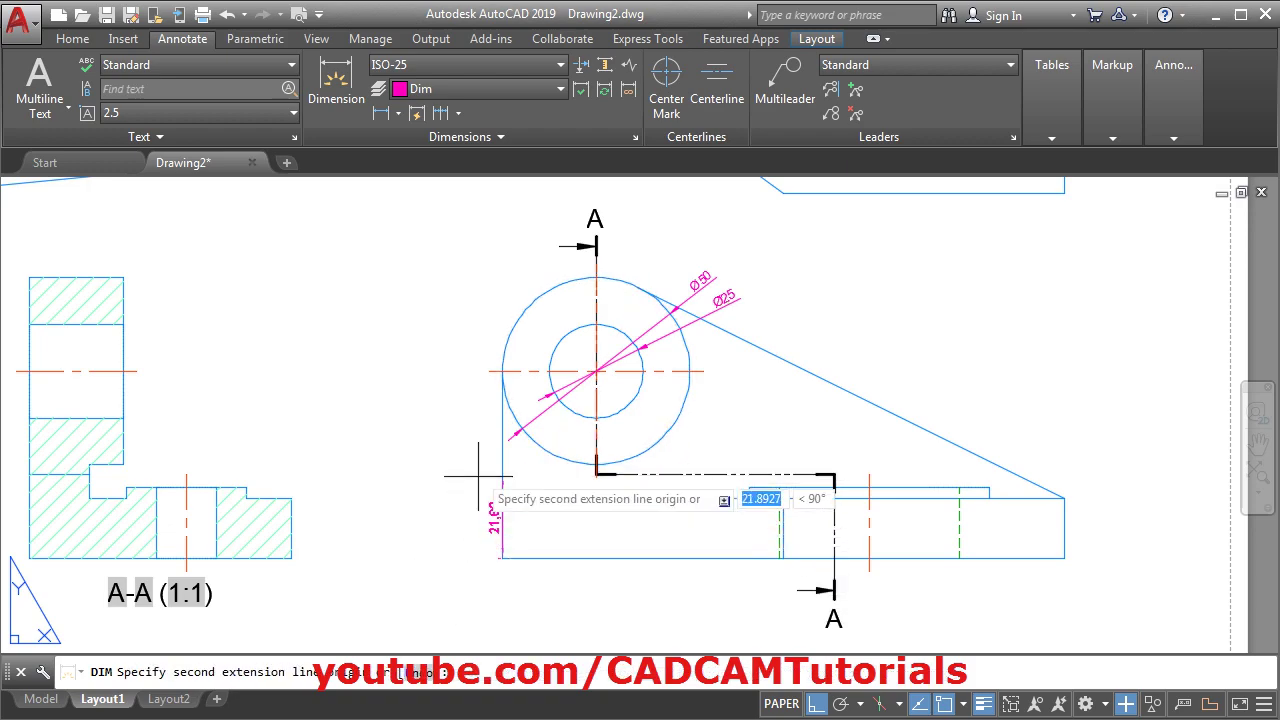
{"action": "left_click", "coordinate": [489, 371]}
{"action": "left_click", "coordinate": [466, 466]}
Dimension the horizontal distance between the slot's two vertical centerlines below the slot in the top view.
{"action": "scroll", "coordinate": [455, 398], "scroll_direction": "down", "scroll_amount": 5}
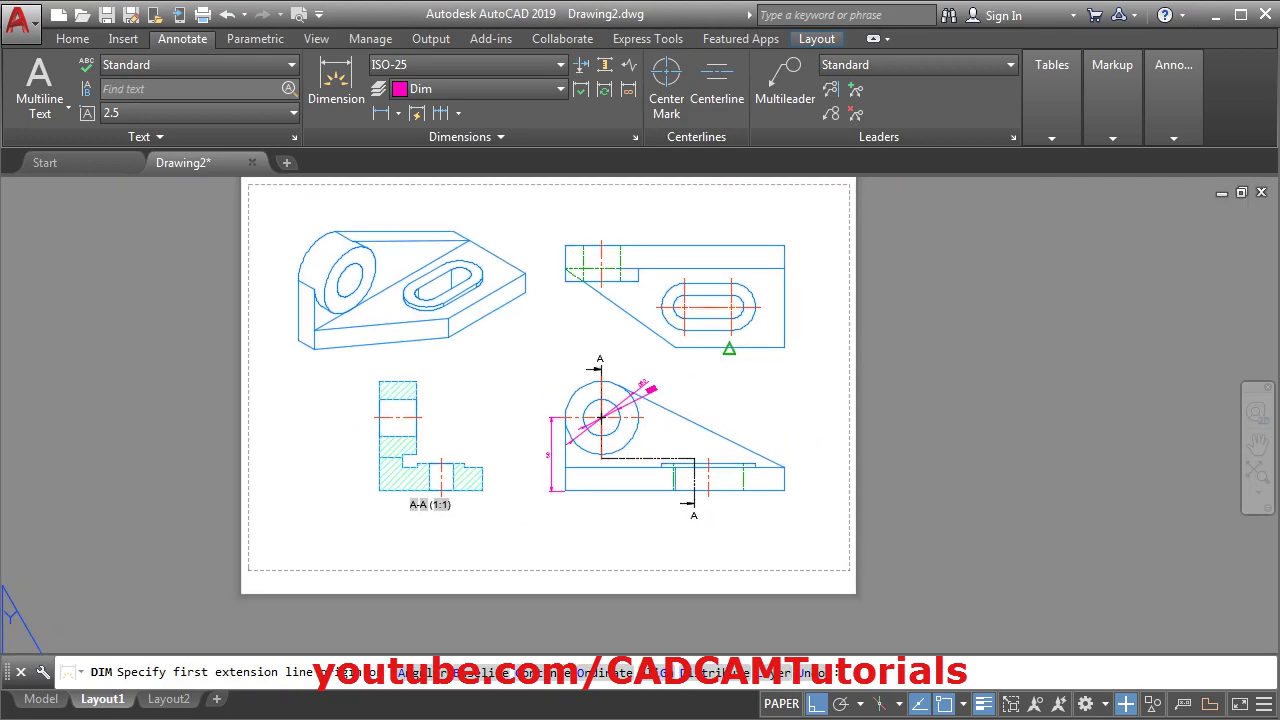
{"action": "scroll", "coordinate": [776, 495], "scroll_direction": "up", "scroll_amount": 8}
{"action": "left_click", "coordinate": [637, 543]}
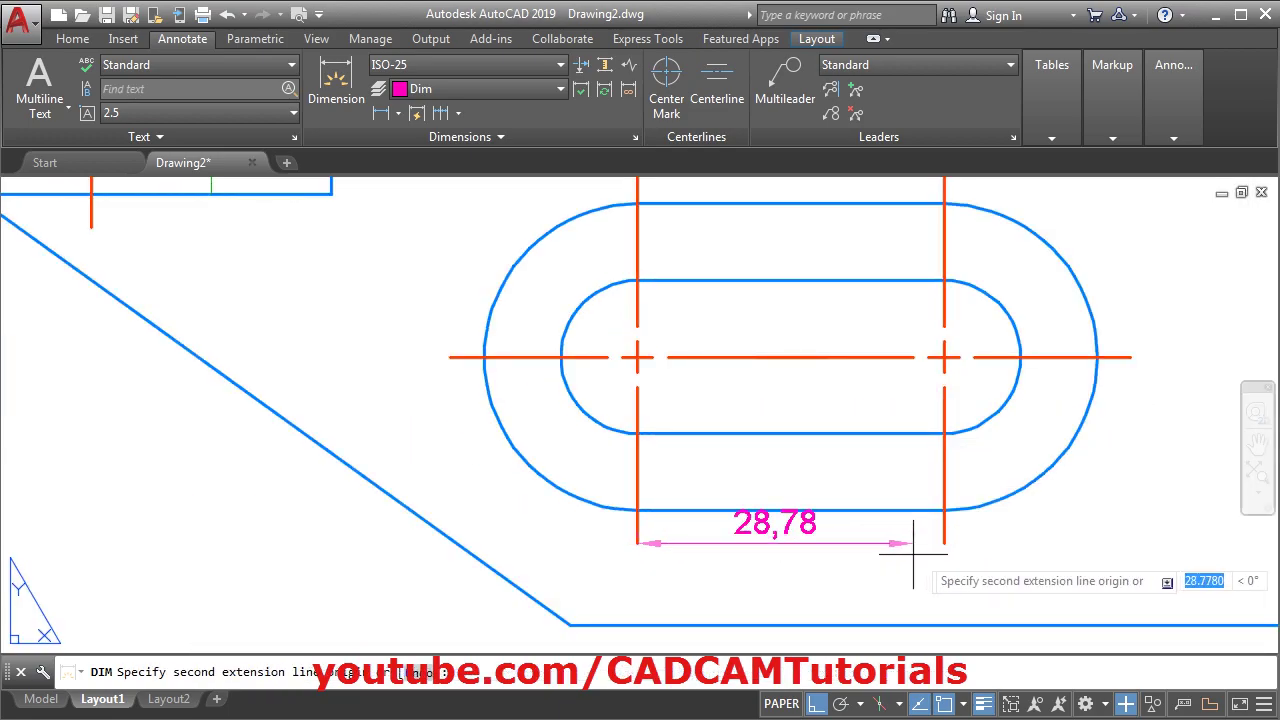
{"action": "left_click", "coordinate": [944, 542]}
{"action": "left_click", "coordinate": [860, 578]}
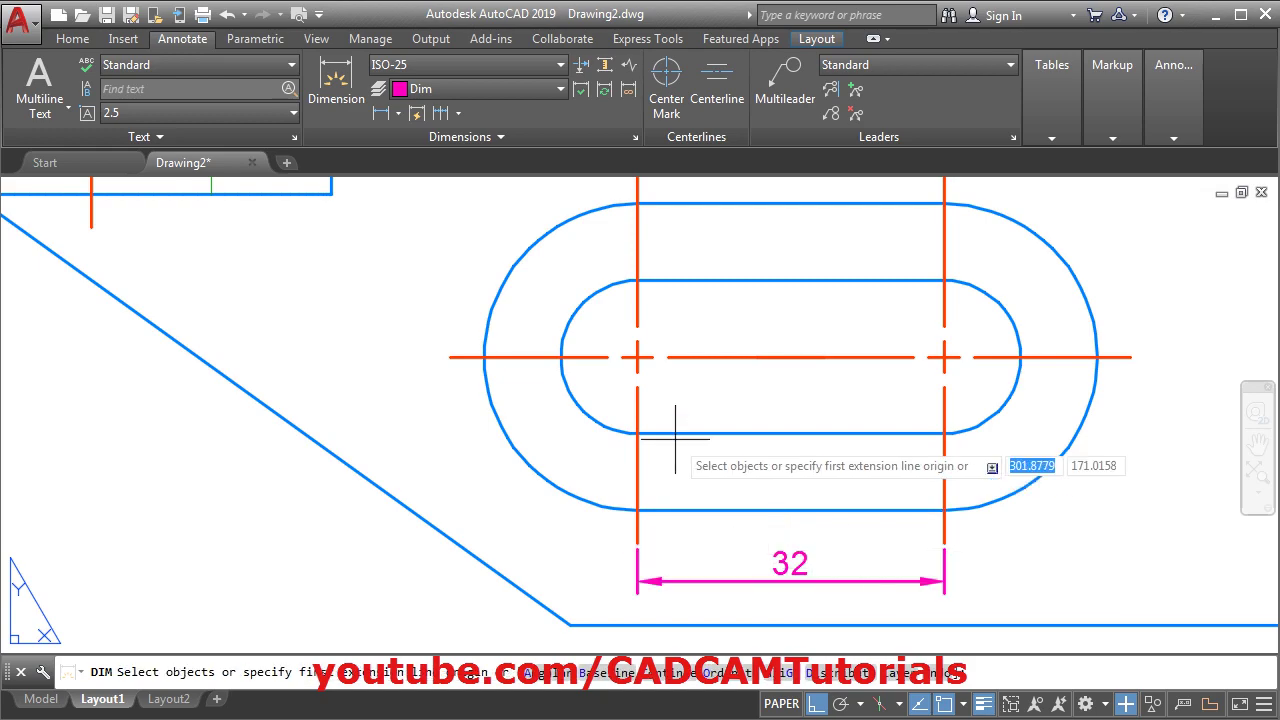
Add radius dimensions to the inner and outer arcs at the slot's right end in the top view.
{"action": "scroll", "coordinate": [677, 523], "scroll_direction": "down", "scroll_amount": 3}
{"action": "left_click", "coordinate": [728, 362]}
{"action": "left_click", "coordinate": [786, 291]}
{"action": "left_click", "coordinate": [777, 345]}
{"action": "left_click", "coordinate": [817, 312]}
Dimension the vertical distance from the slot's horizontal centerline to the plate's lower edge in the top view.
{"action": "scroll", "coordinate": [857, 360], "scroll_direction": "down", "scroll_amount": 3}
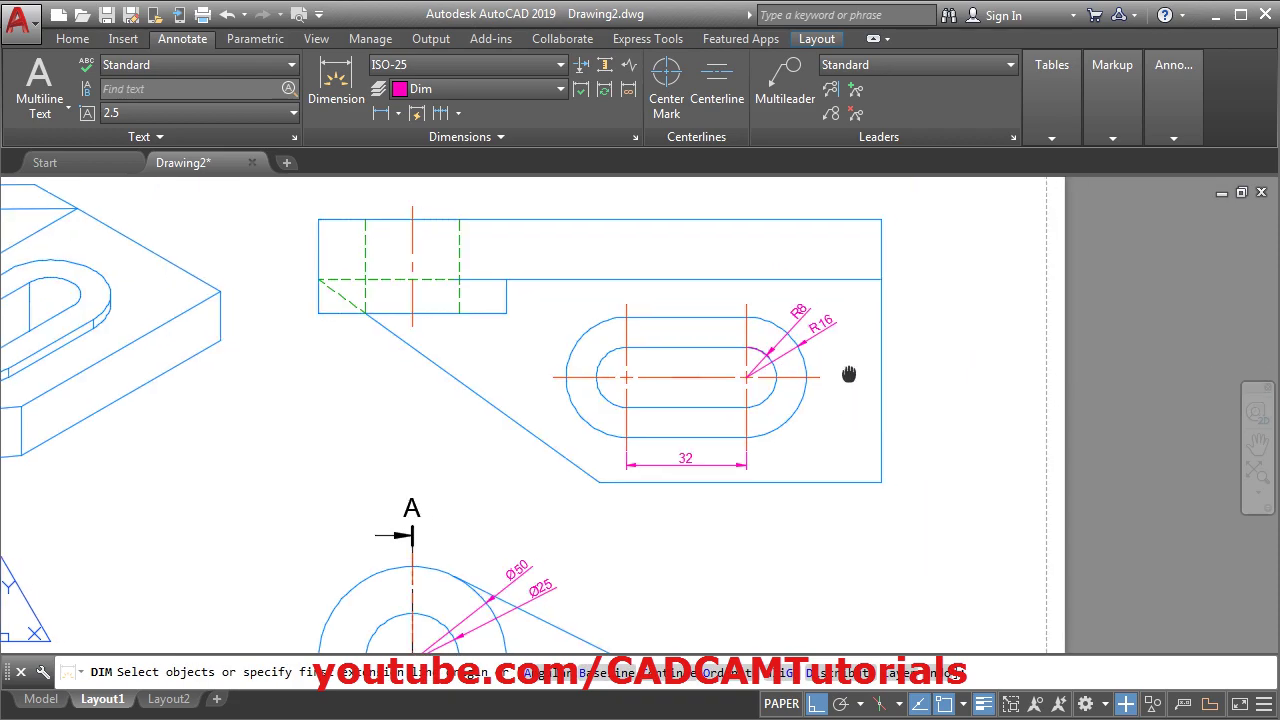
{"action": "scroll", "coordinate": [850, 370], "scroll_direction": "up", "scroll_amount": 3}
{"action": "left_click", "coordinate": [750, 371]}
{"action": "left_click", "coordinate": [846, 539]}
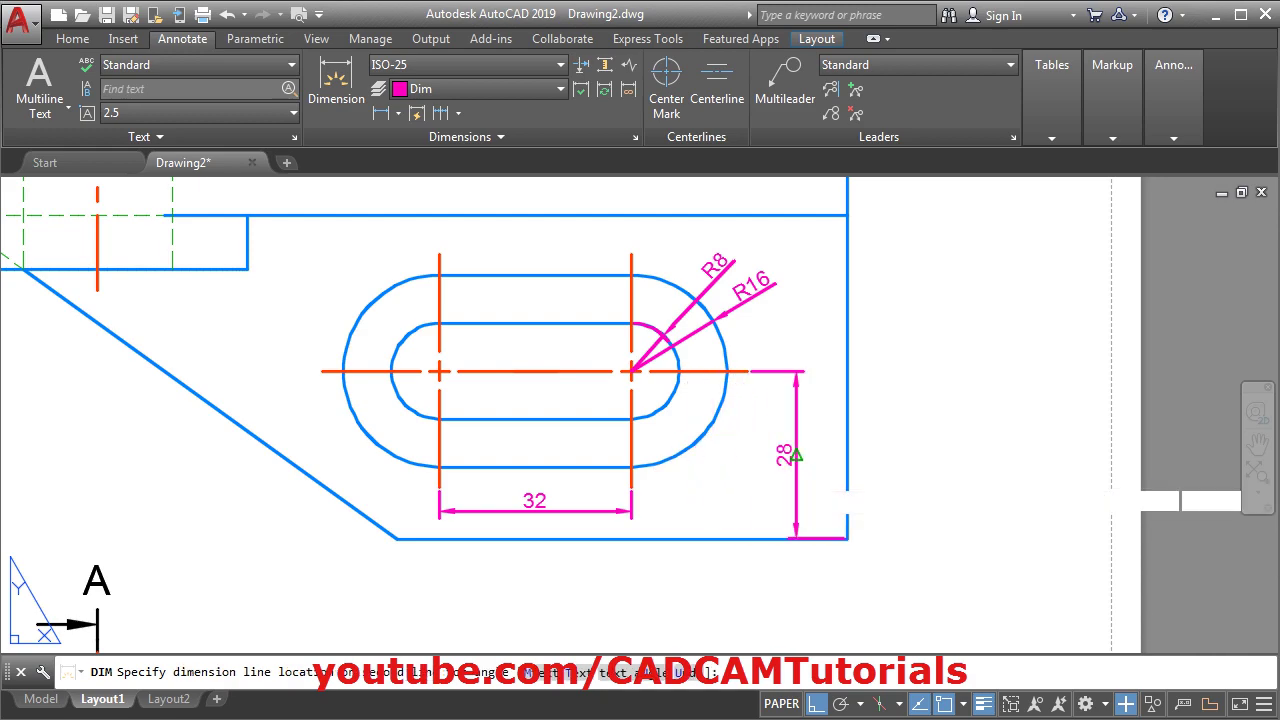
{"action": "left_click", "coordinate": [798, 460]}
Dimension the horizontal distance from the slot's right-hand centerline to the plate's lower-right corner, undoing and repicking the inexact corner point.
{"action": "scroll", "coordinate": [817, 485], "scroll_direction": "down", "scroll_amount": 2}
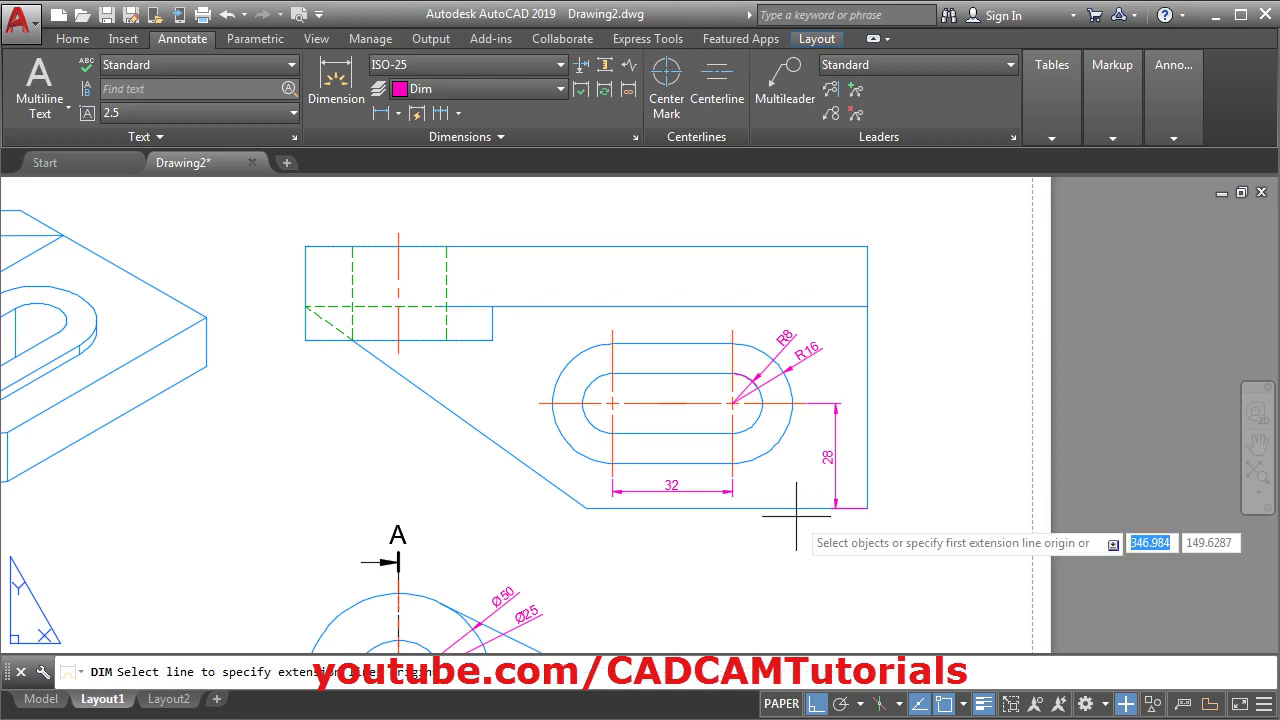
{"action": "scroll", "coordinate": [963, 506], "scroll_direction": "up", "scroll_amount": 2}
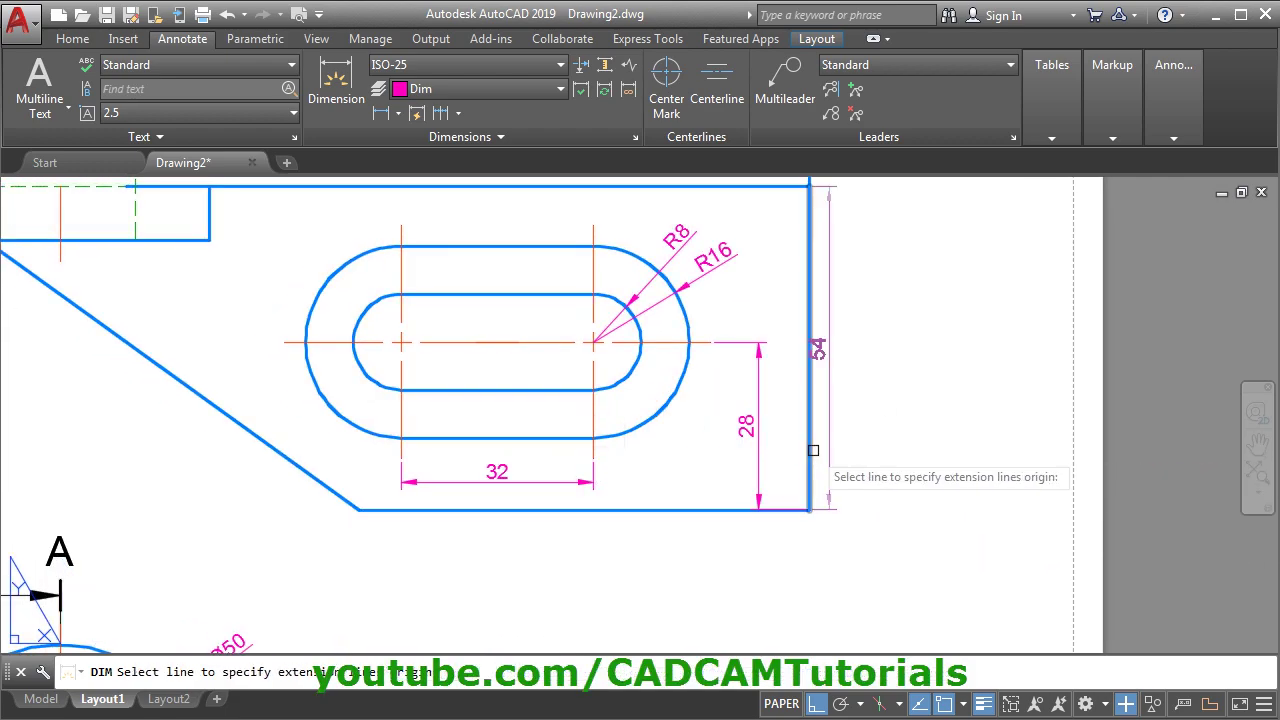
{"action": "left_click", "coordinate": [594, 458]}
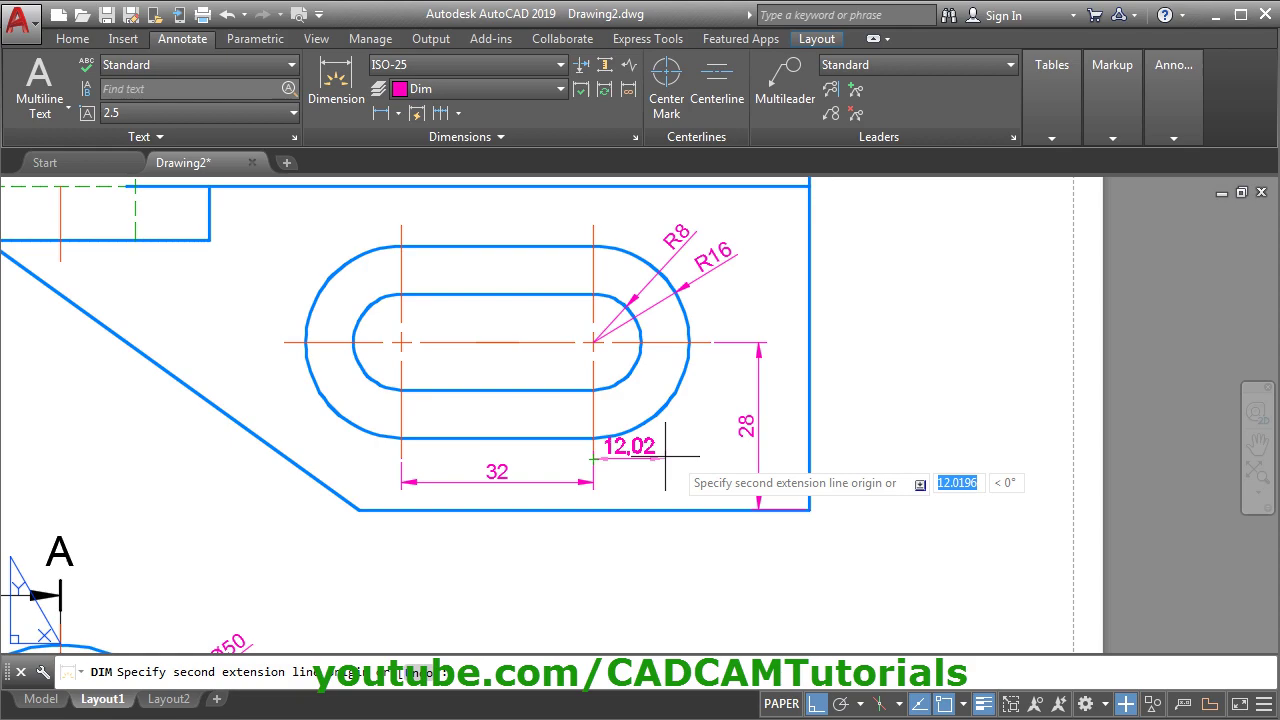
{"action": "left_click", "coordinate": [808, 509]}
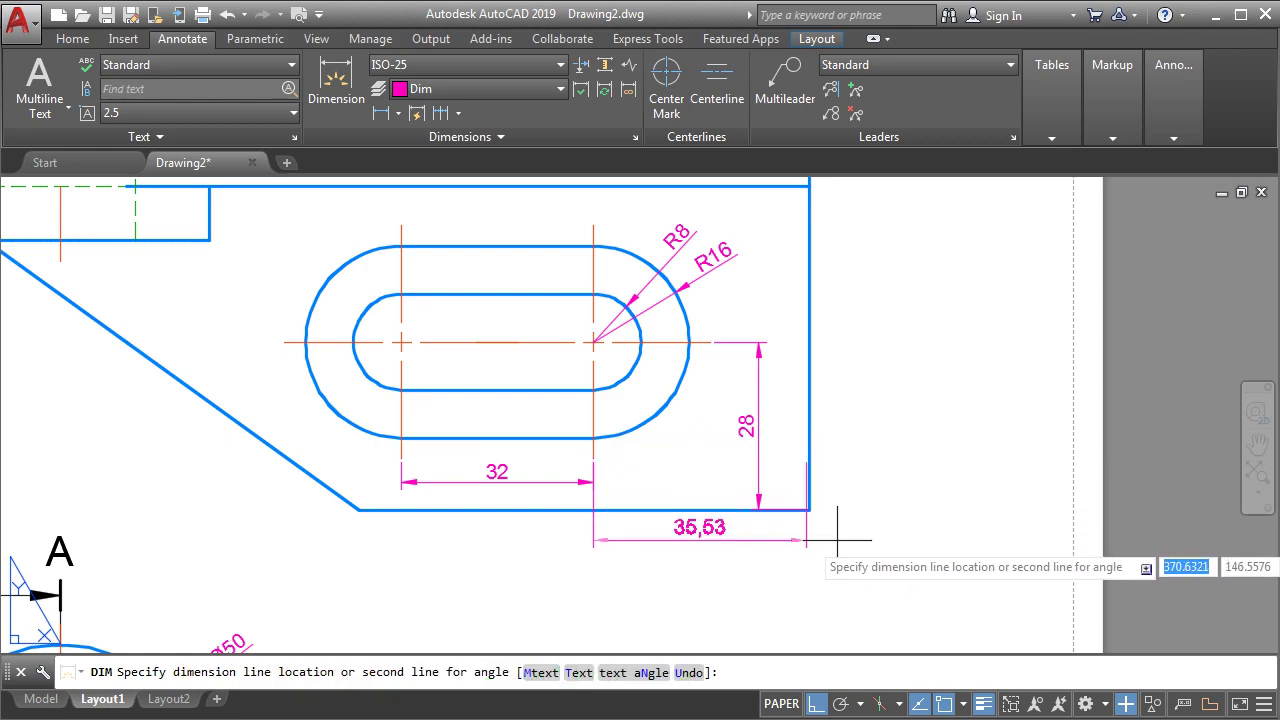
{"action": "left_click", "coordinate": [689, 672]}
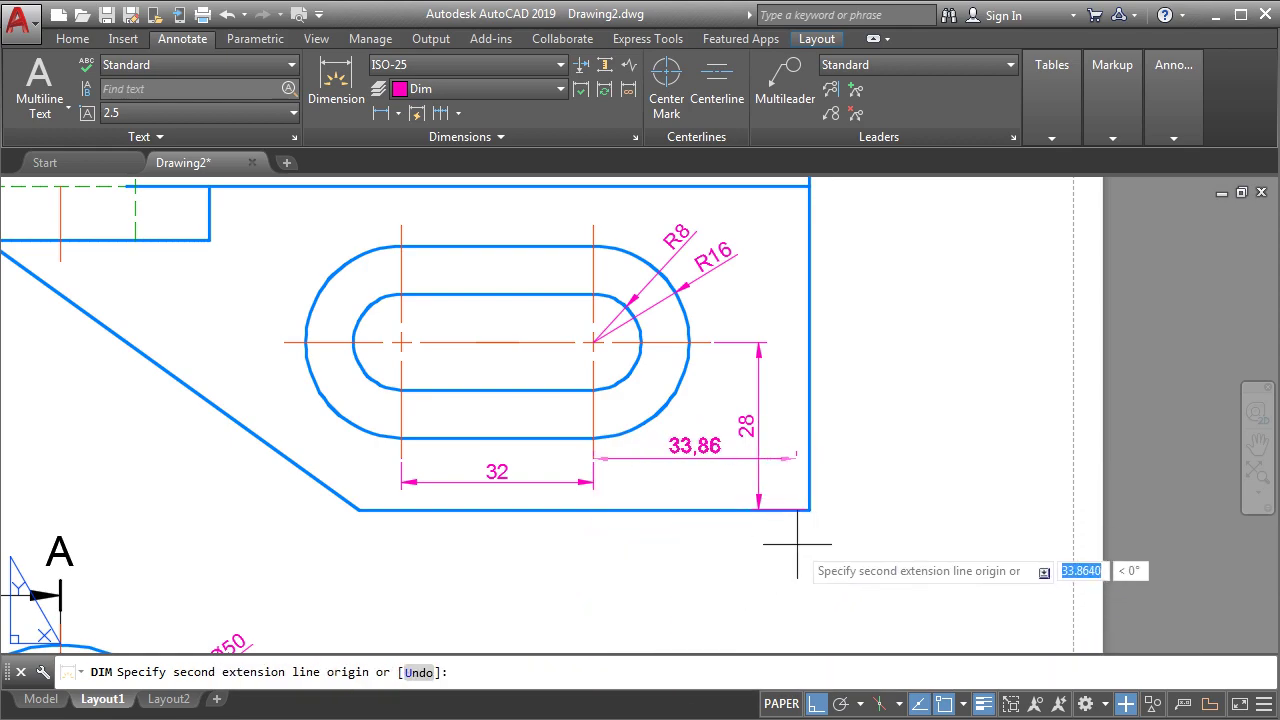
{"action": "left_click", "coordinate": [809, 510]}
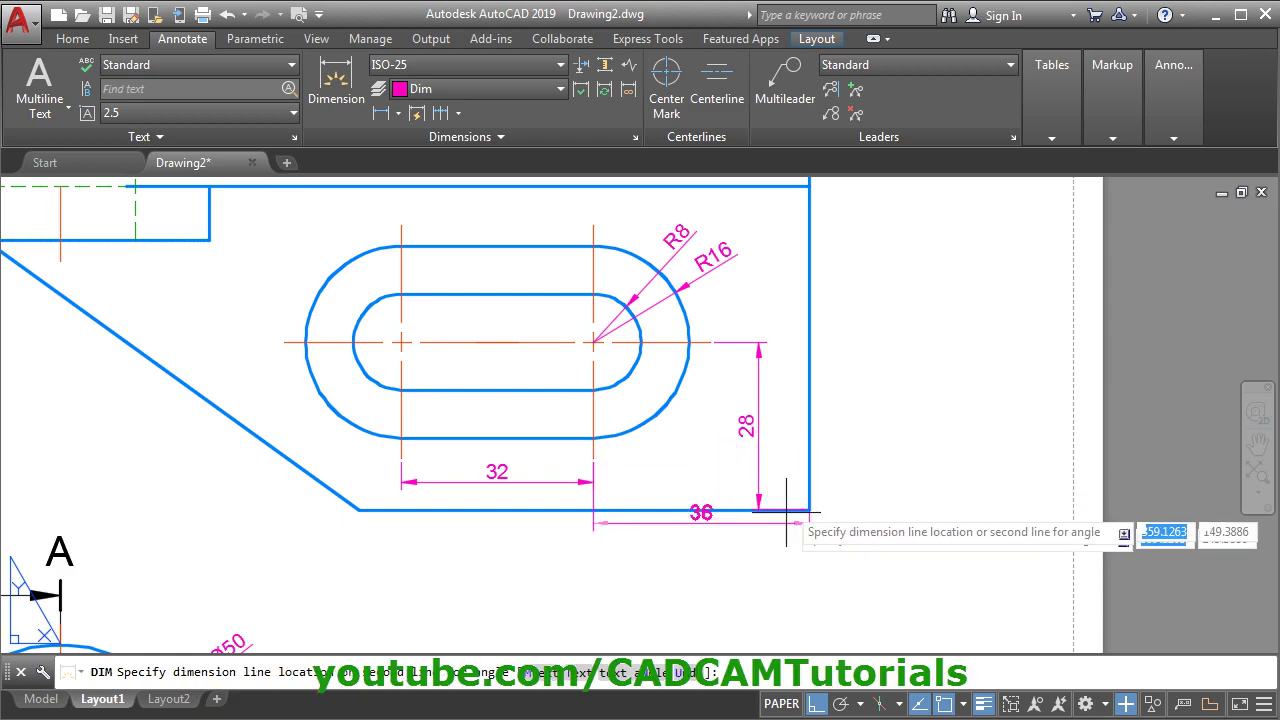
{"action": "left_click", "coordinate": [708, 540]}
Dimension the bracket's overall length above the upper edge of the top view.
{"action": "scroll", "coordinate": [905, 444], "scroll_direction": "down", "scroll_amount": 2}
{"action": "scroll", "coordinate": [905, 444], "scroll_direction": "down", "scroll_amount": 2}
{"action": "scroll", "coordinate": [841, 431], "scroll_direction": "up", "scroll_amount": 3}
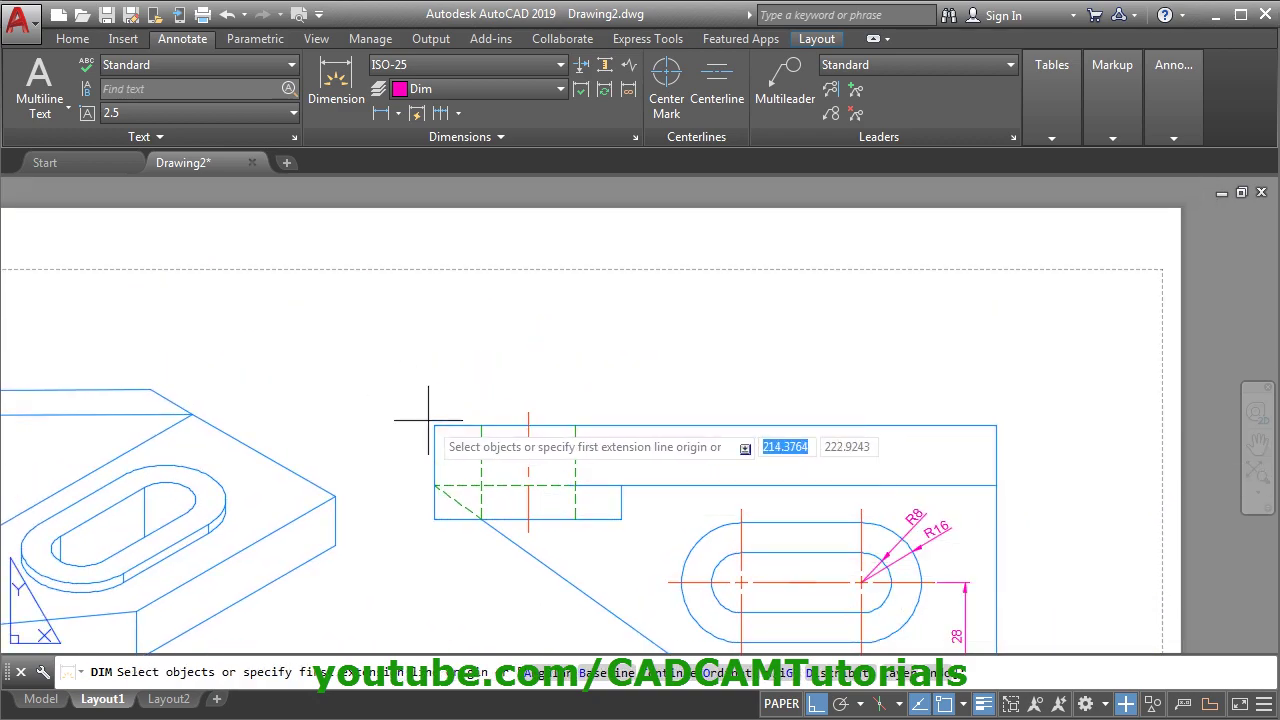
{"action": "left_click", "coordinate": [434, 426]}
{"action": "left_click", "coordinate": [996, 426]}
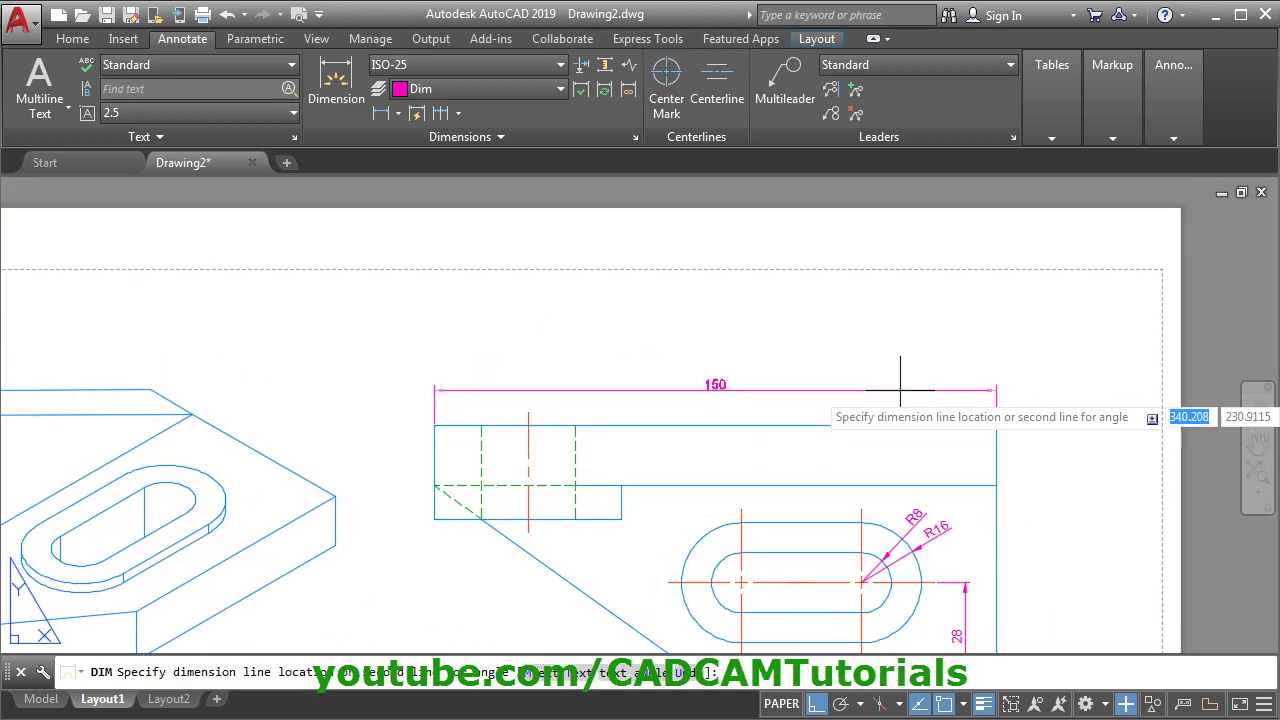
{"action": "left_click", "coordinate": [905, 391]}
Dimension the overall depth of the top view to the right of its right edge and finish dimensioning.
{"action": "middle_click_drag", "start_coordinate": [971, 457], "coordinate": [833, 334]}
{"action": "left_click", "coordinate": [858, 303]}
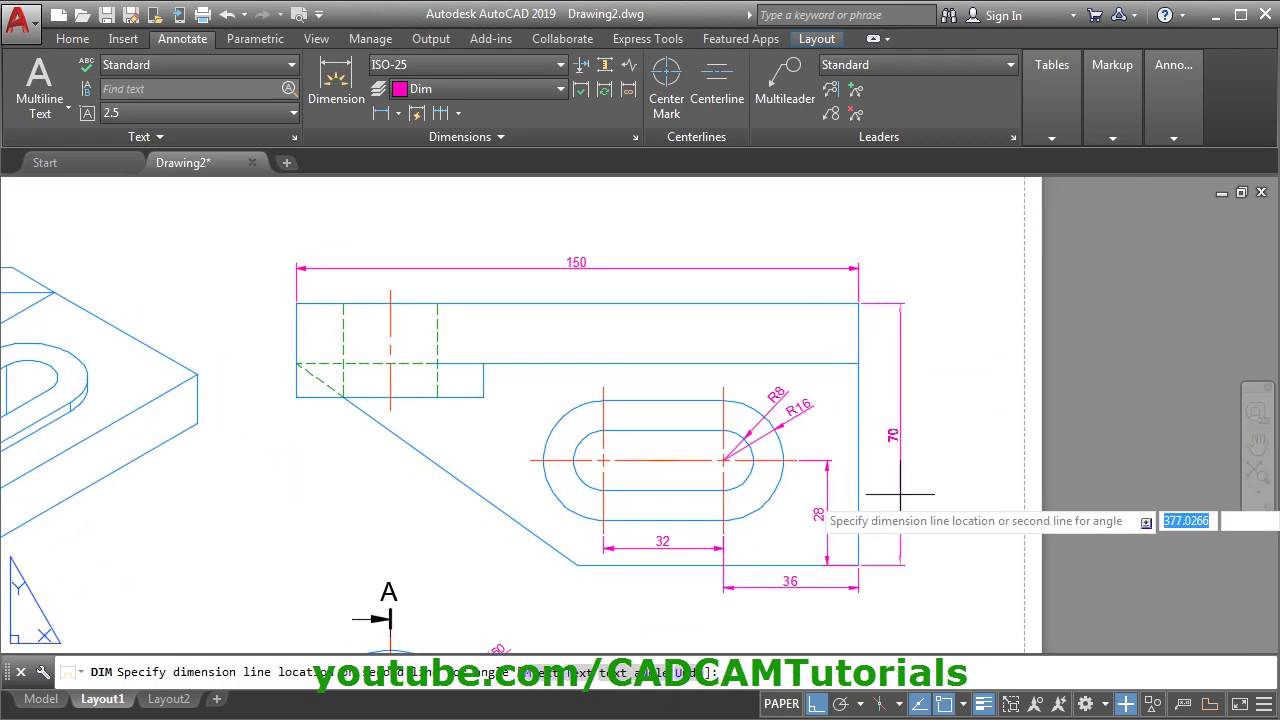
{"action": "left_click", "coordinate": [897, 420]}
{"action": "scroll", "coordinate": [990, 400], "scroll_direction": "down", "scroll_amount": 2}
{"action": "middle_click_drag", "start_coordinate": [962, 504], "coordinate": [962, 424]}
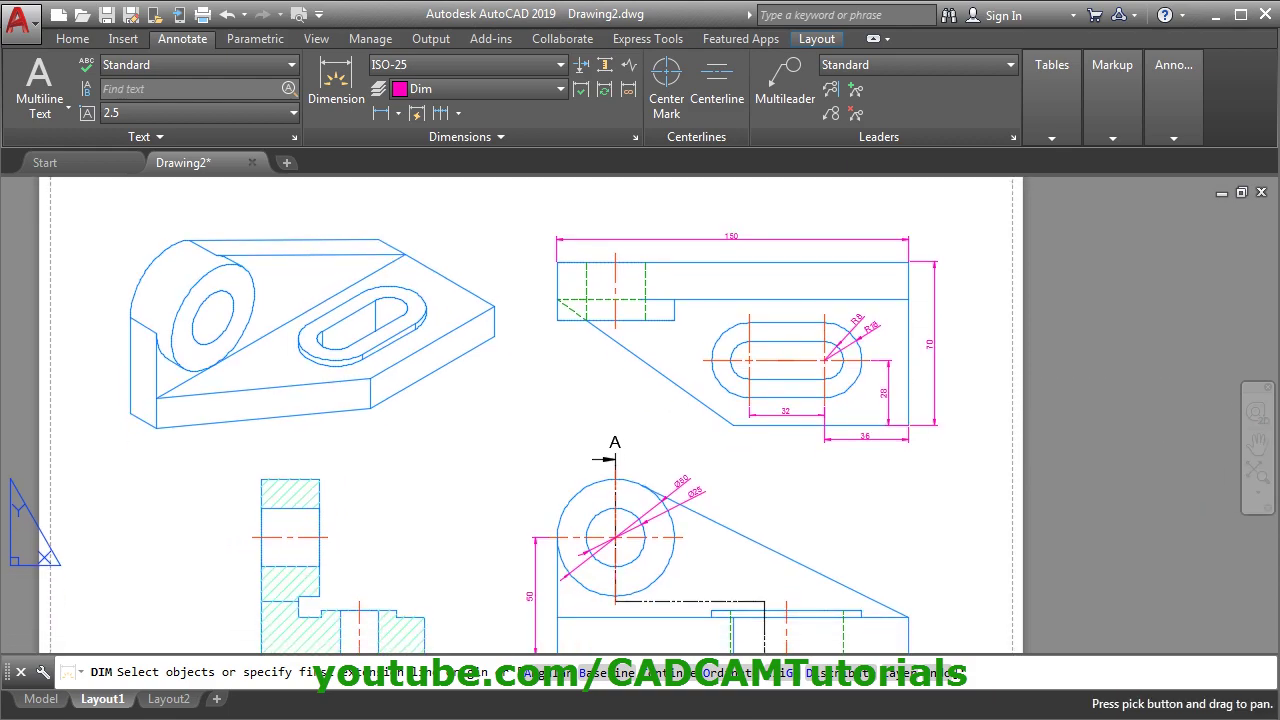
{"action": "middle_click_drag", "start_coordinate": [901, 503], "coordinate": [993, 470]}
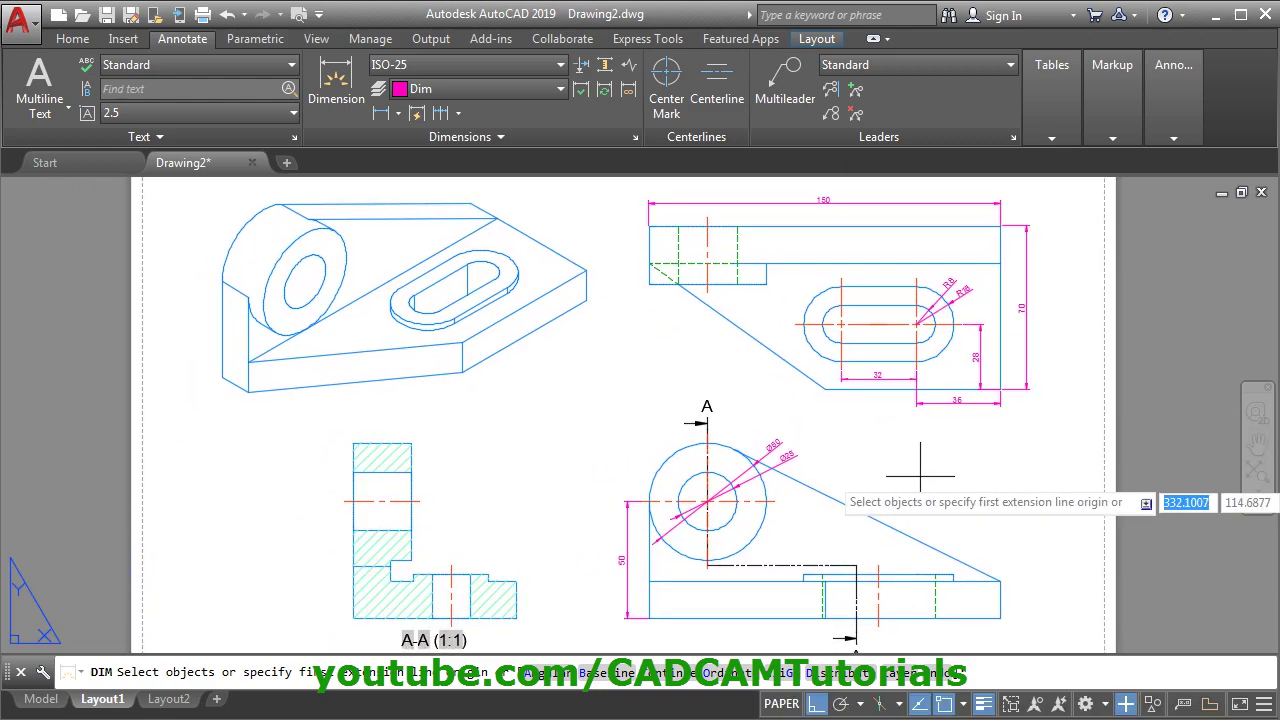
{"action": "key", "text": "Escape"}
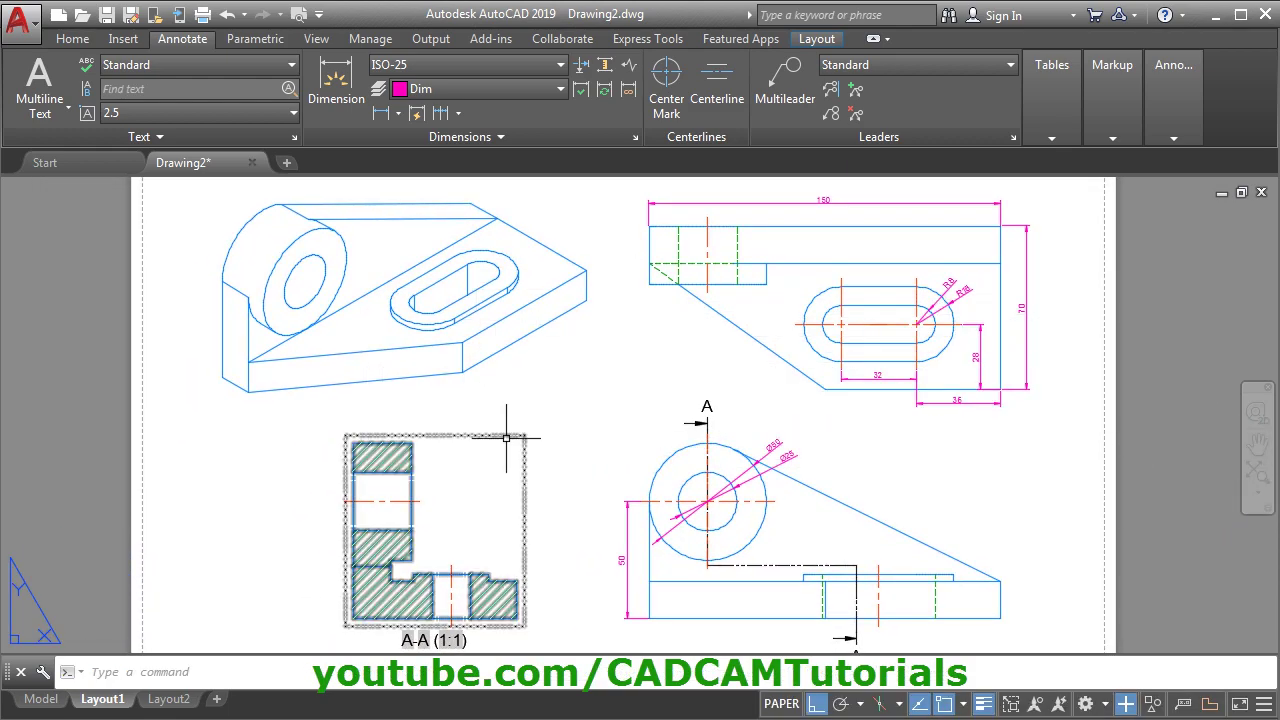
Start a circular detail view of the top view, centred on the hole near its upper-left corner with a boundary radius of about 31 mm.
{"action": "middle_click_drag", "start_coordinate": [581, 493], "coordinate": [599, 479]}
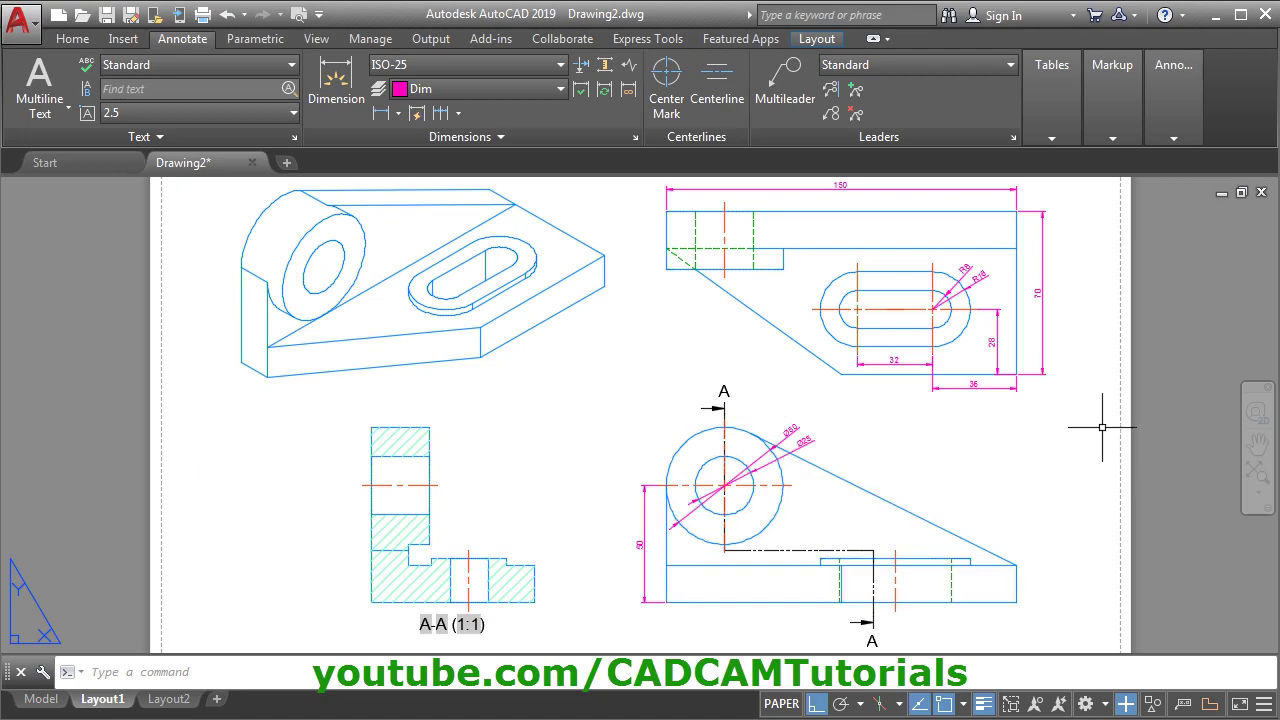
{"action": "middle_click_drag", "start_coordinate": [911, 407], "coordinate": [903, 457]}
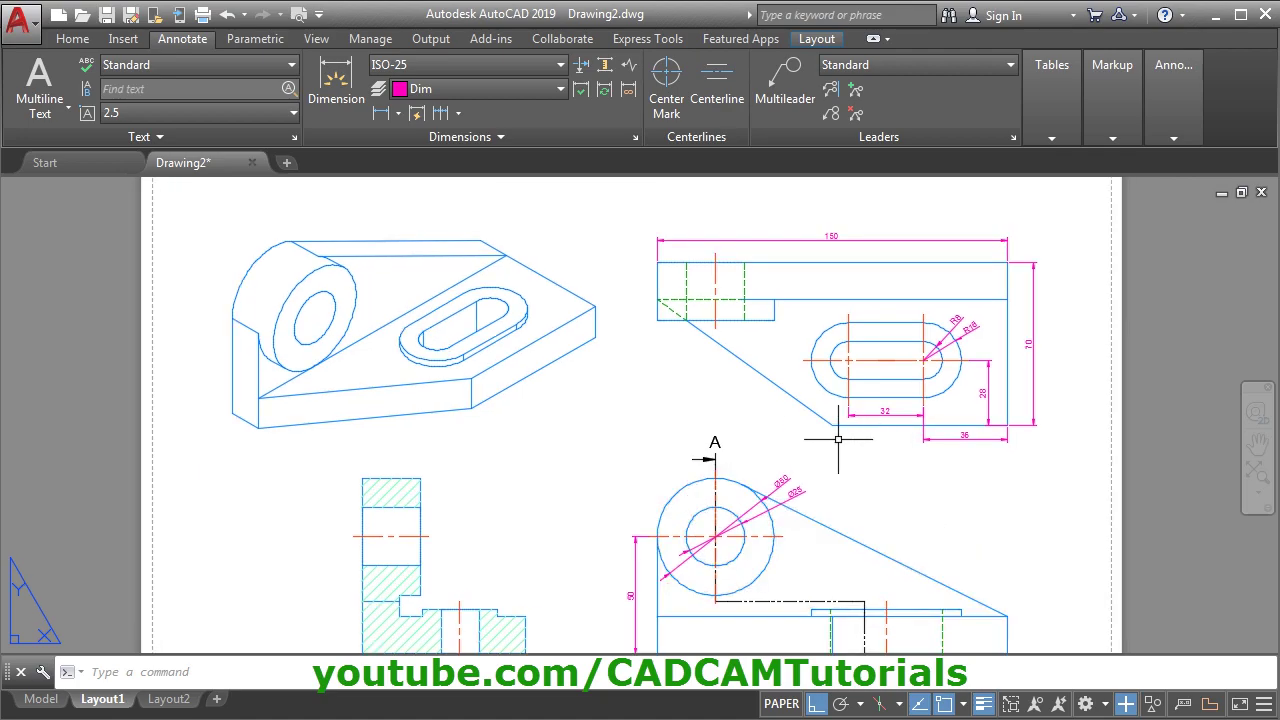
{"action": "left_click", "coordinate": [798, 400]}
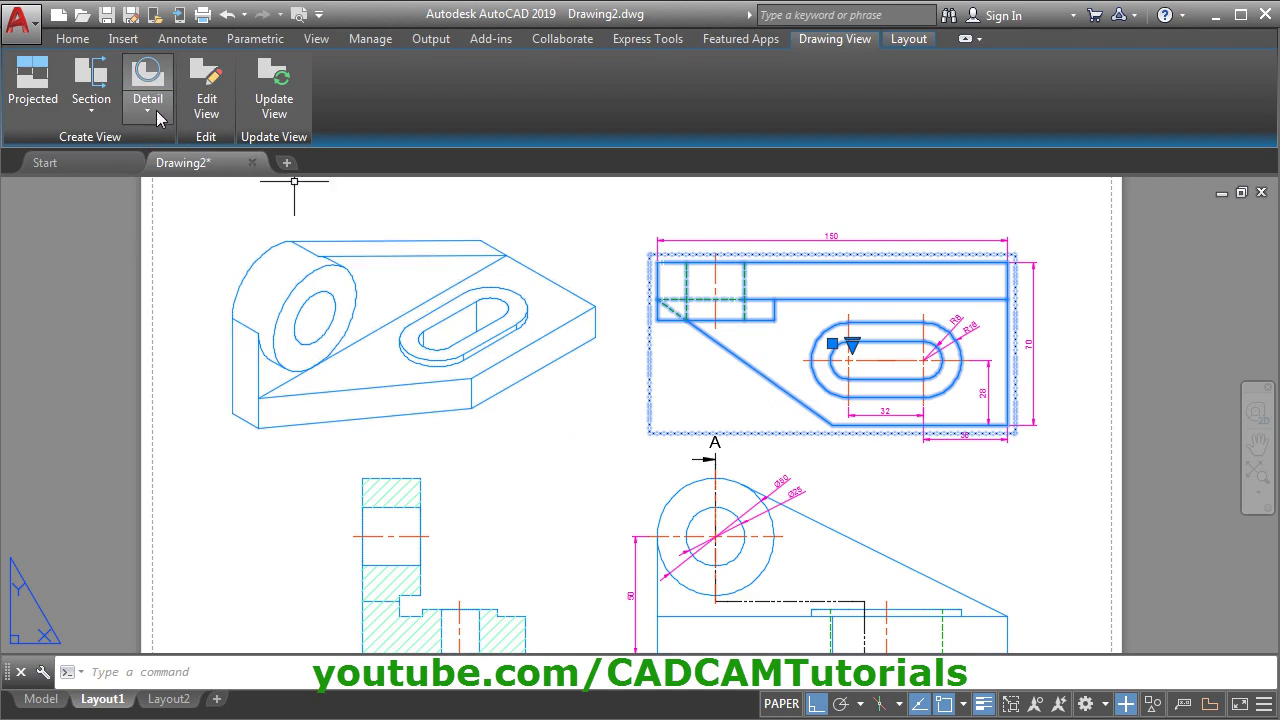
{"action": "left_click", "coordinate": [157, 118]}
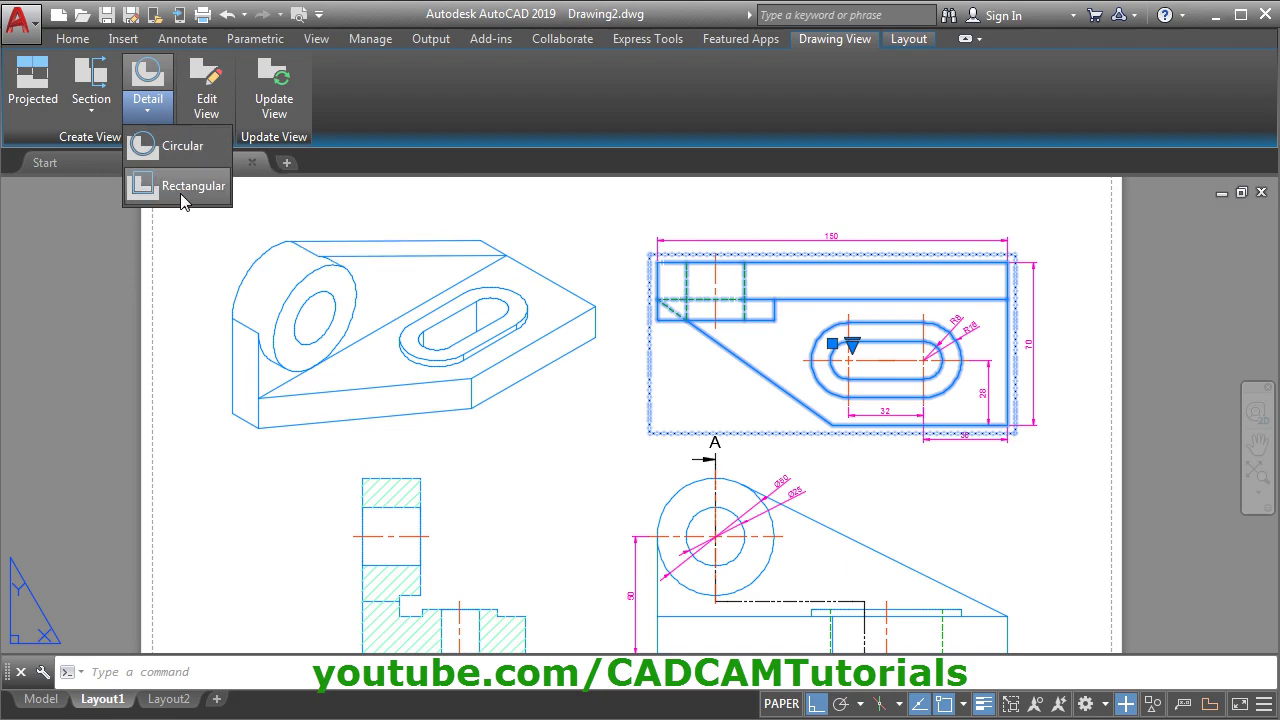
{"action": "key", "text": "Escape"}
{"action": "key", "text": "Escape"}
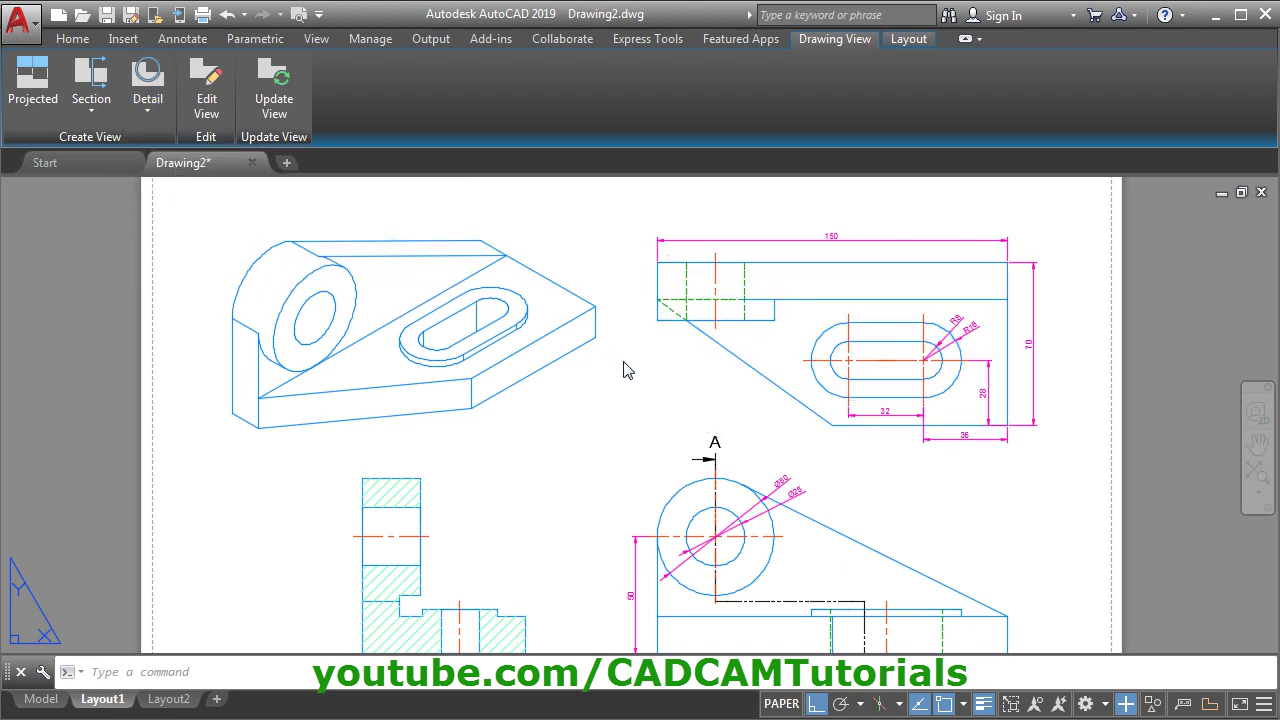
{"action": "left_click", "coordinate": [715, 292]}
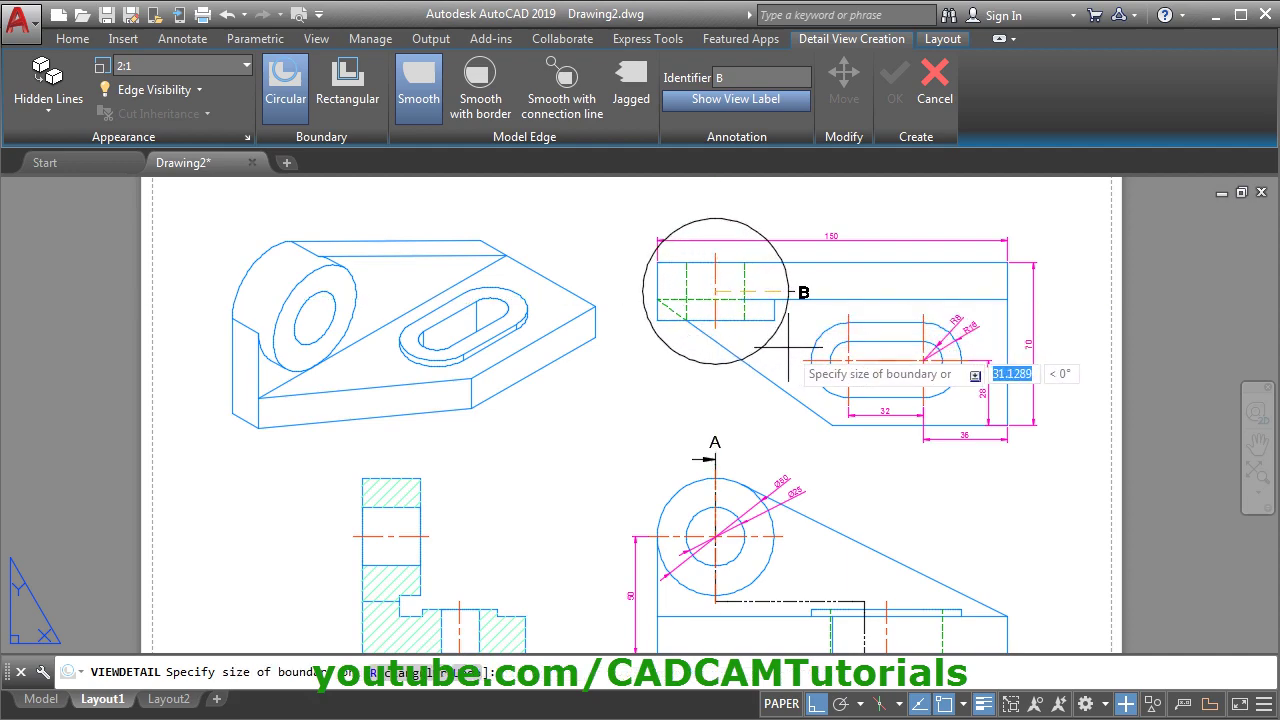
{"action": "left_click", "coordinate": [703, 367]}
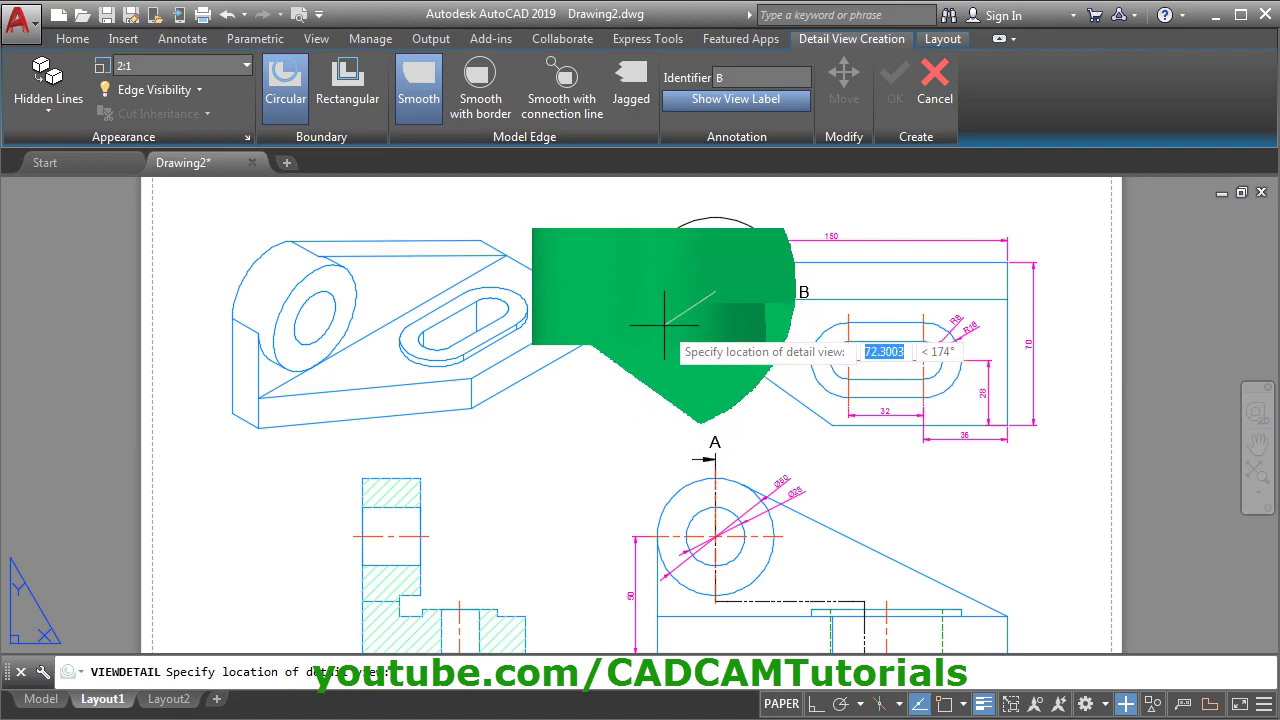
Place the 2:1 detail view between the isometric view and the front view, finish it, and check how it fits among the other views.
{"action": "scroll", "coordinate": [664, 325], "scroll_direction": "down", "scroll_amount": 4}
{"action": "scroll", "coordinate": [470, 430], "scroll_direction": "up", "scroll_amount": 2}
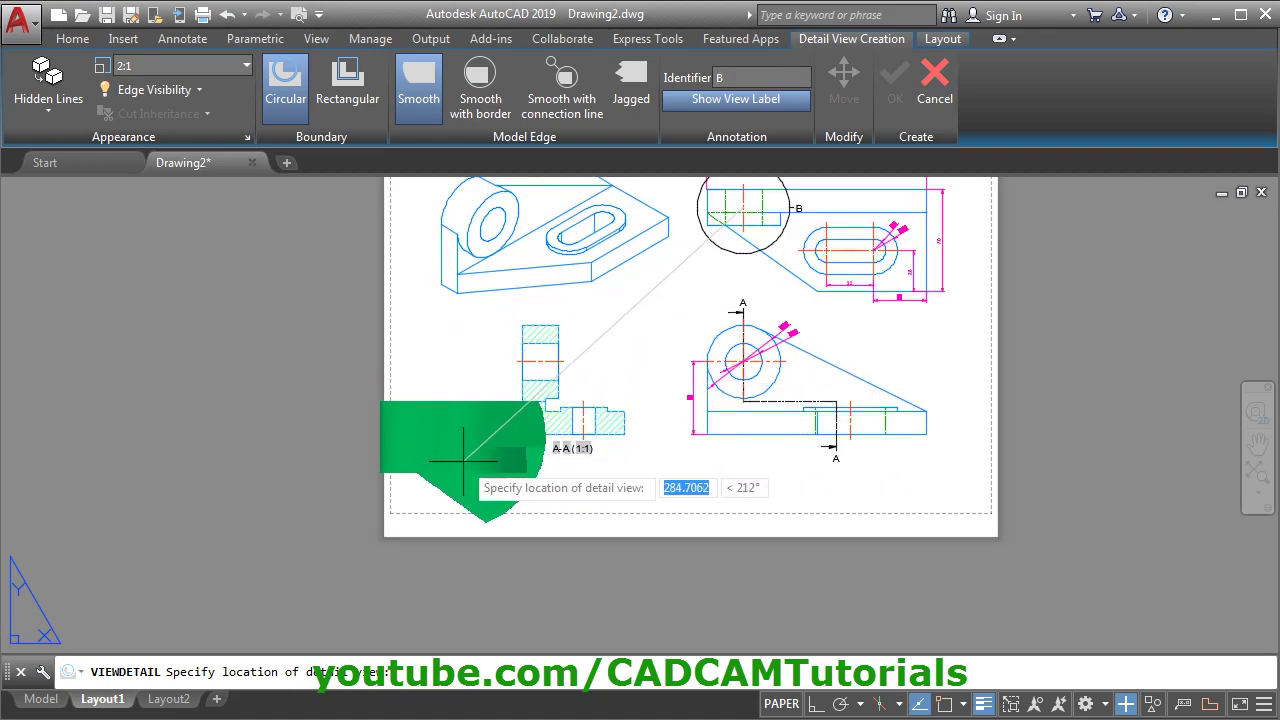
{"action": "left_click", "coordinate": [640, 321]}
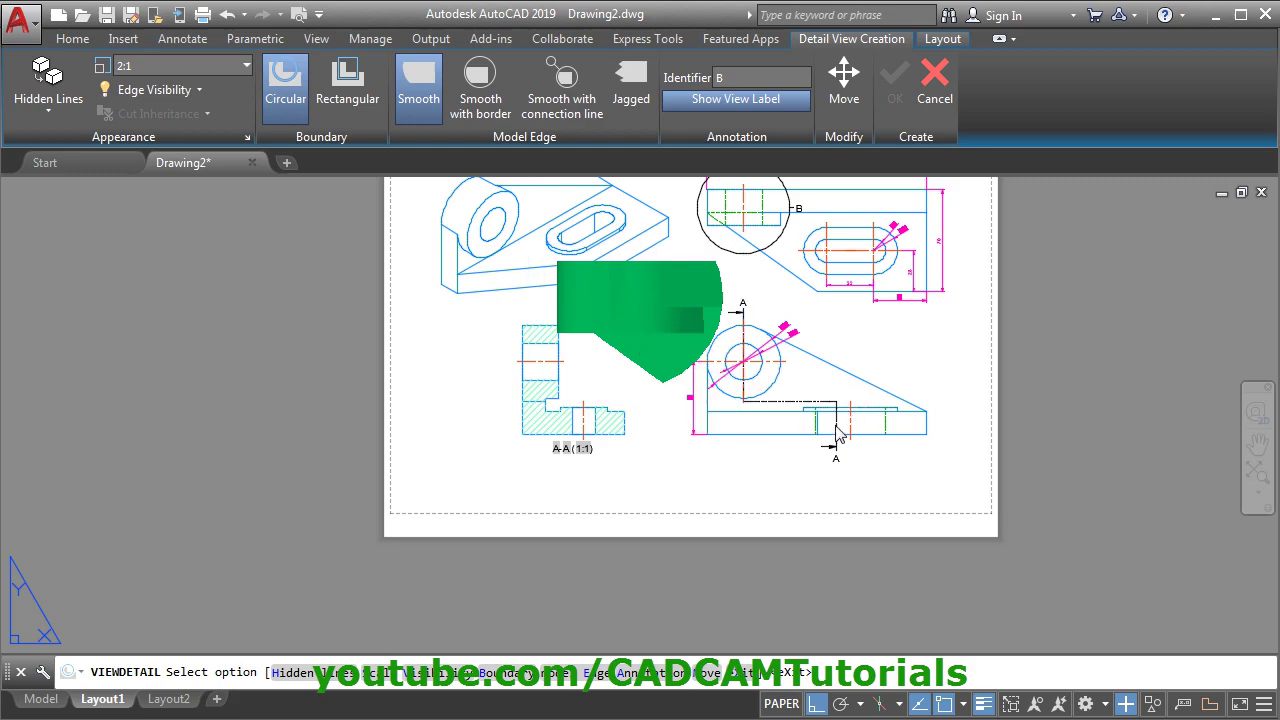
{"action": "key", "text": "Return"}
{"action": "middle_click_drag", "start_coordinate": [589, 296], "coordinate": [532, 356]}
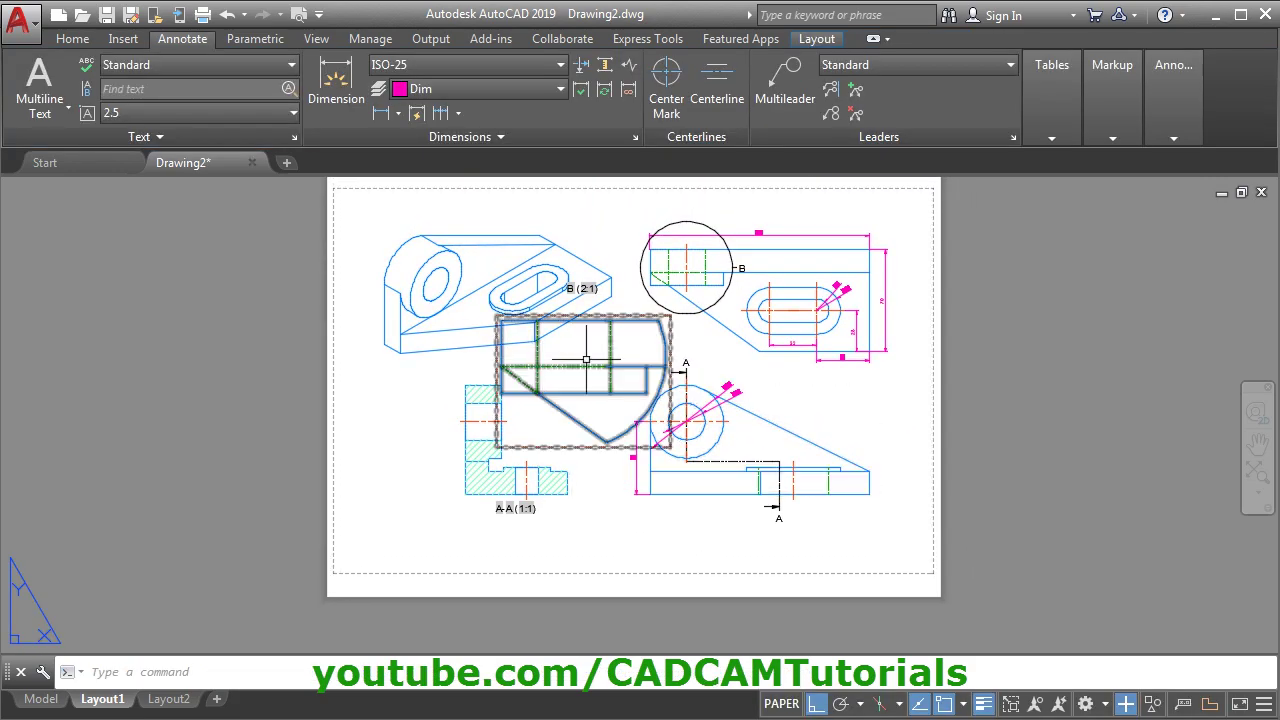
{"action": "scroll", "coordinate": [640, 444], "scroll_direction": "up", "scroll_amount": 4}
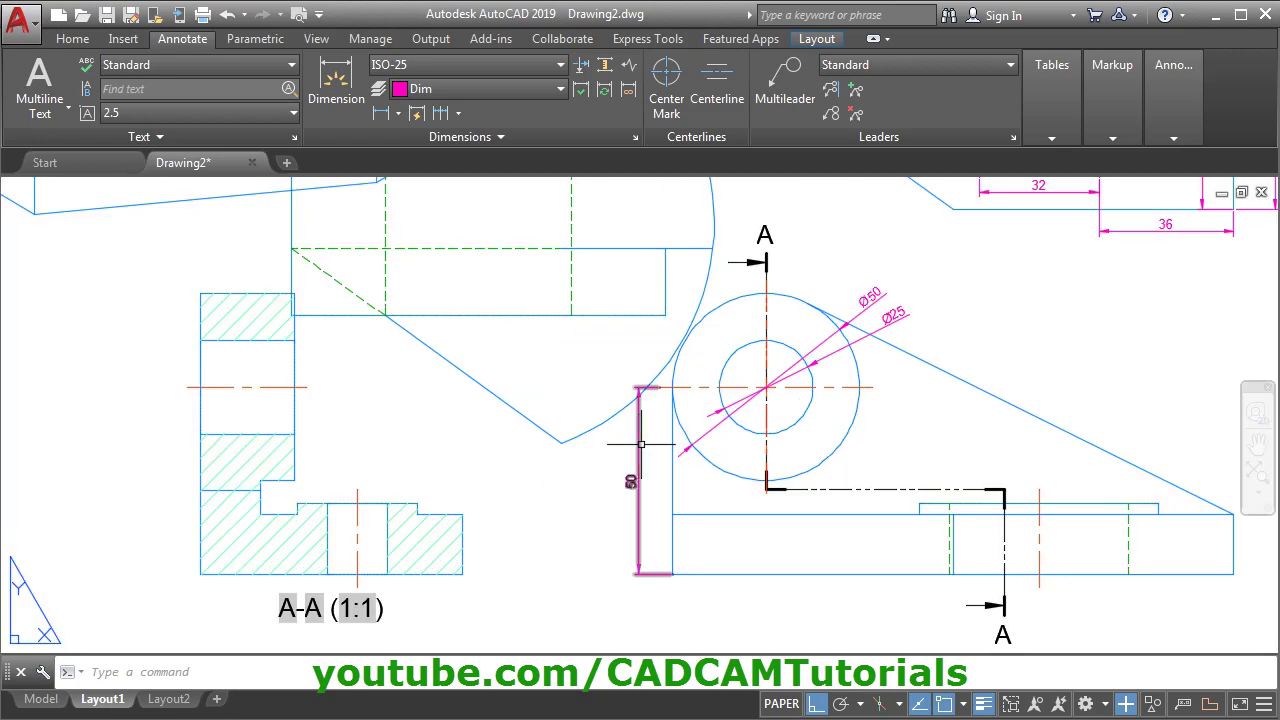
{"action": "scroll", "coordinate": [640, 444], "scroll_direction": "down", "scroll_amount": 5}
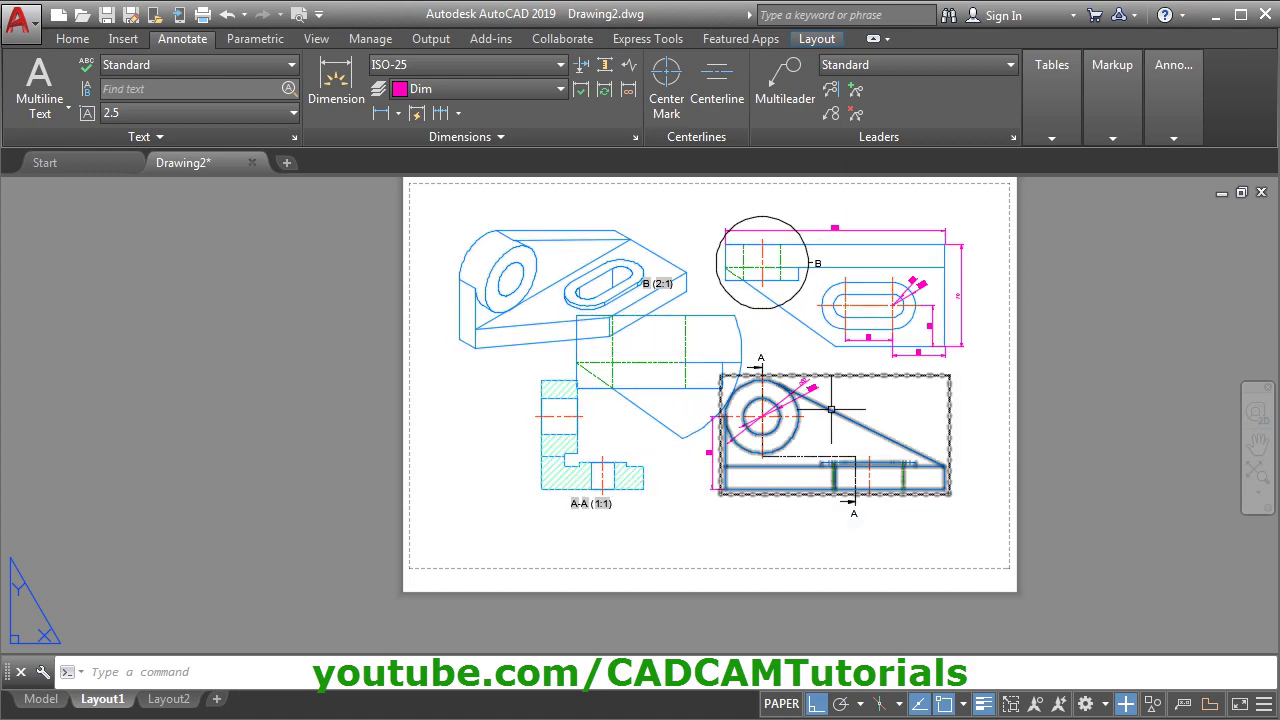
Delete the 2:1 detail view from the layout.
{"action": "left_click", "coordinate": [654, 439]}
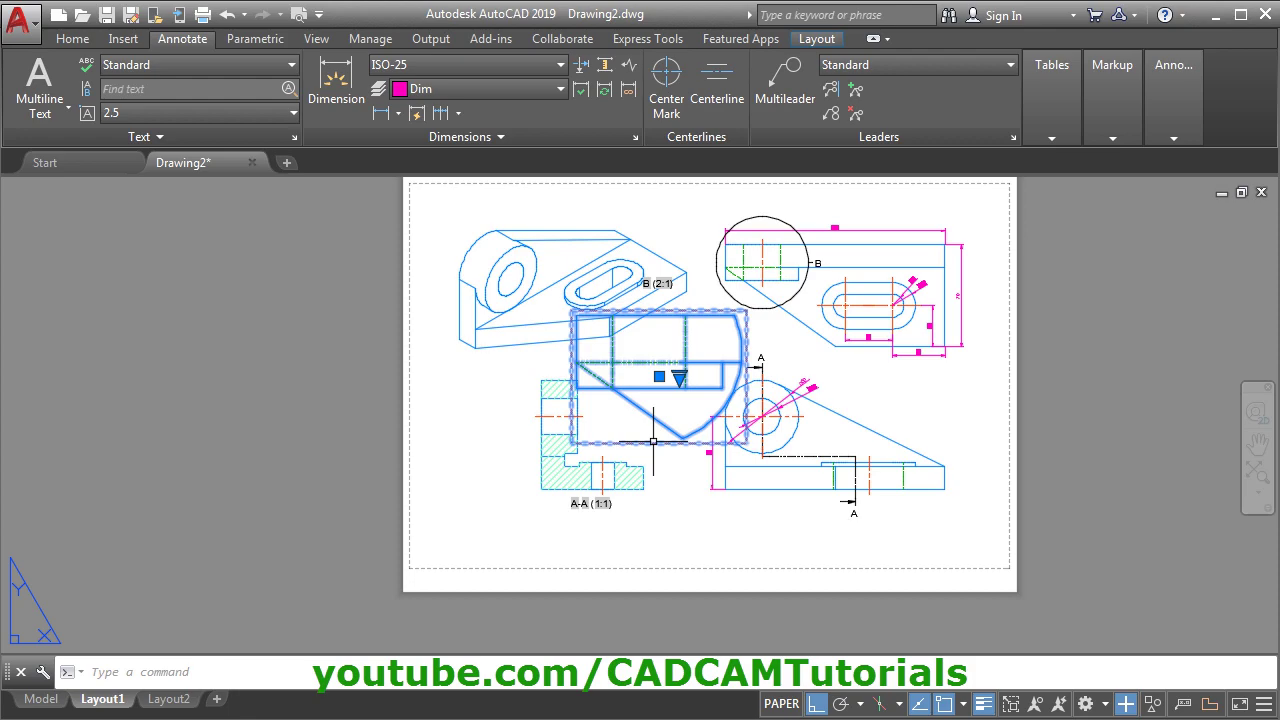
{"action": "key", "text": "Delete"}
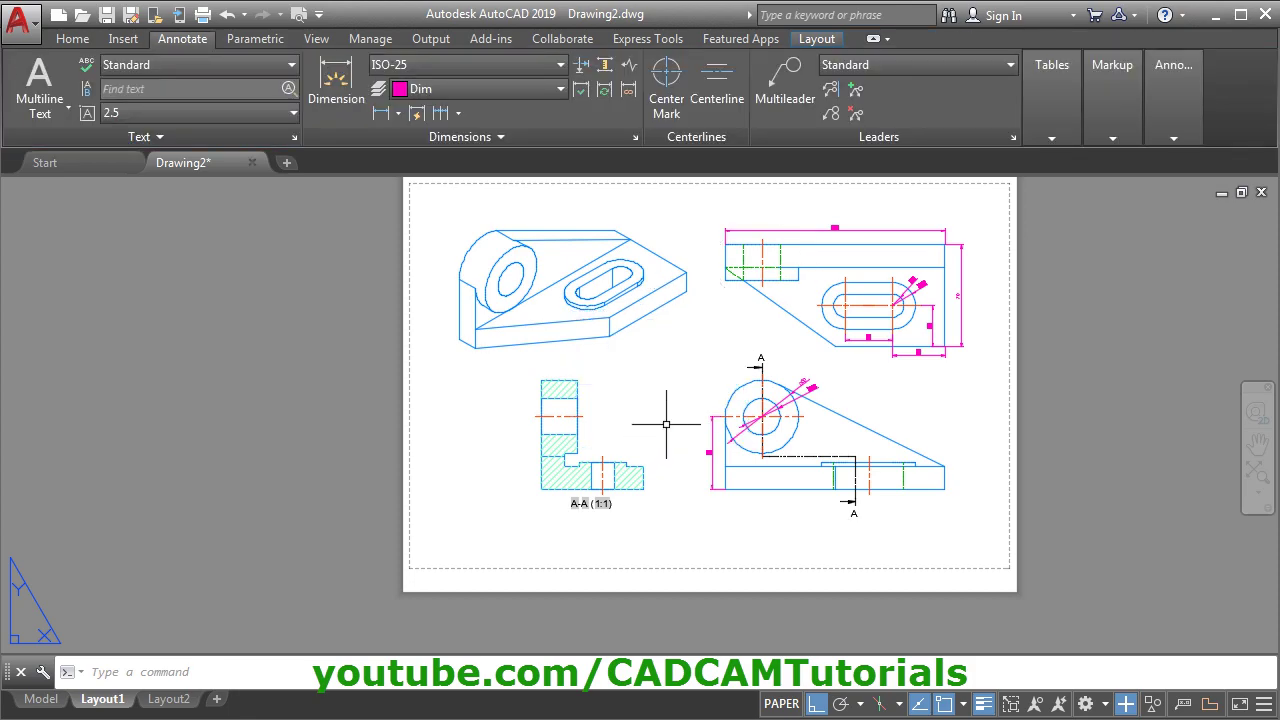
{"action": "mouse_move", "coordinate": [686, 337]}
{"action": "middle_mouse_down"}
{"action": "mouse_move", "coordinate": [521, 355]}
{"action": "mouse_move", "coordinate": [562, 400]}
{"action": "middle_mouse_up"}
{"action": "scroll", "coordinate": [503, 354], "scroll_direction": "up", "scroll_amount": 1}
{"action": "scroll", "coordinate": [559, 375], "scroll_direction": "down", "scroll_amount": 1}
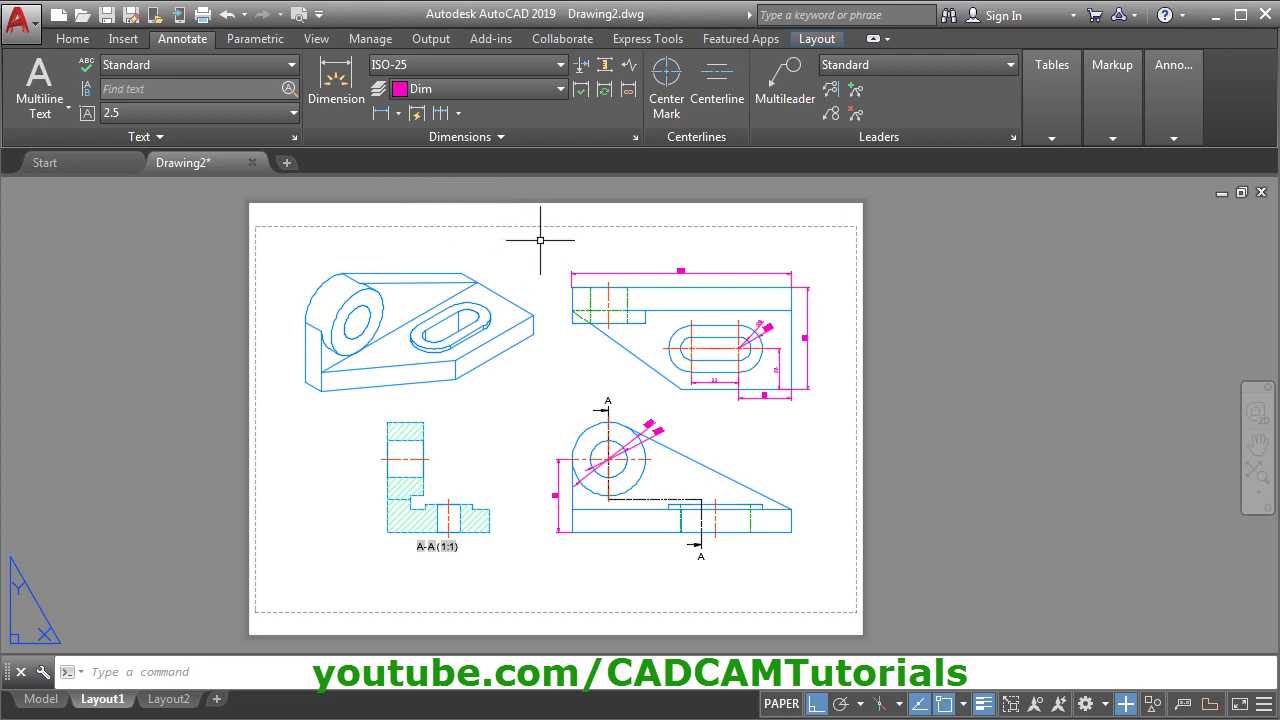
Create a new layer named Sheet with index color 171 and close the layer properties.
{"action": "key", "text": "Return"}
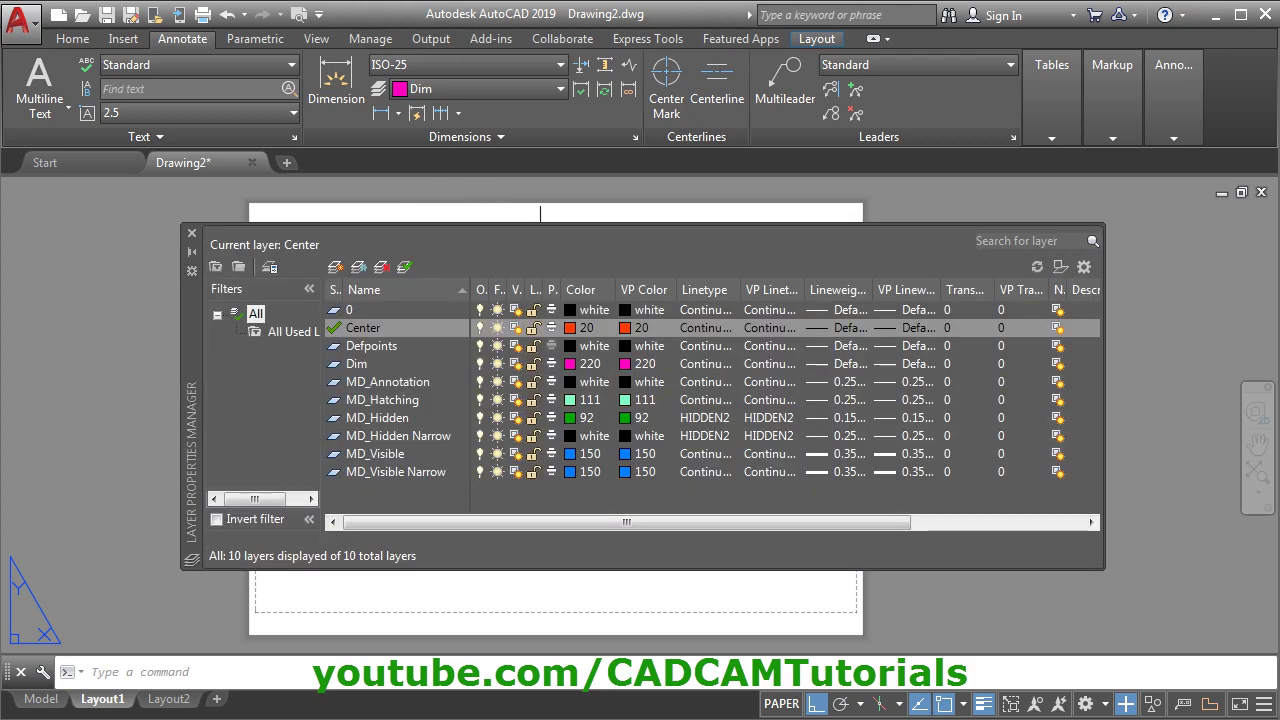
{"action": "left_click", "coordinate": [336, 267]}
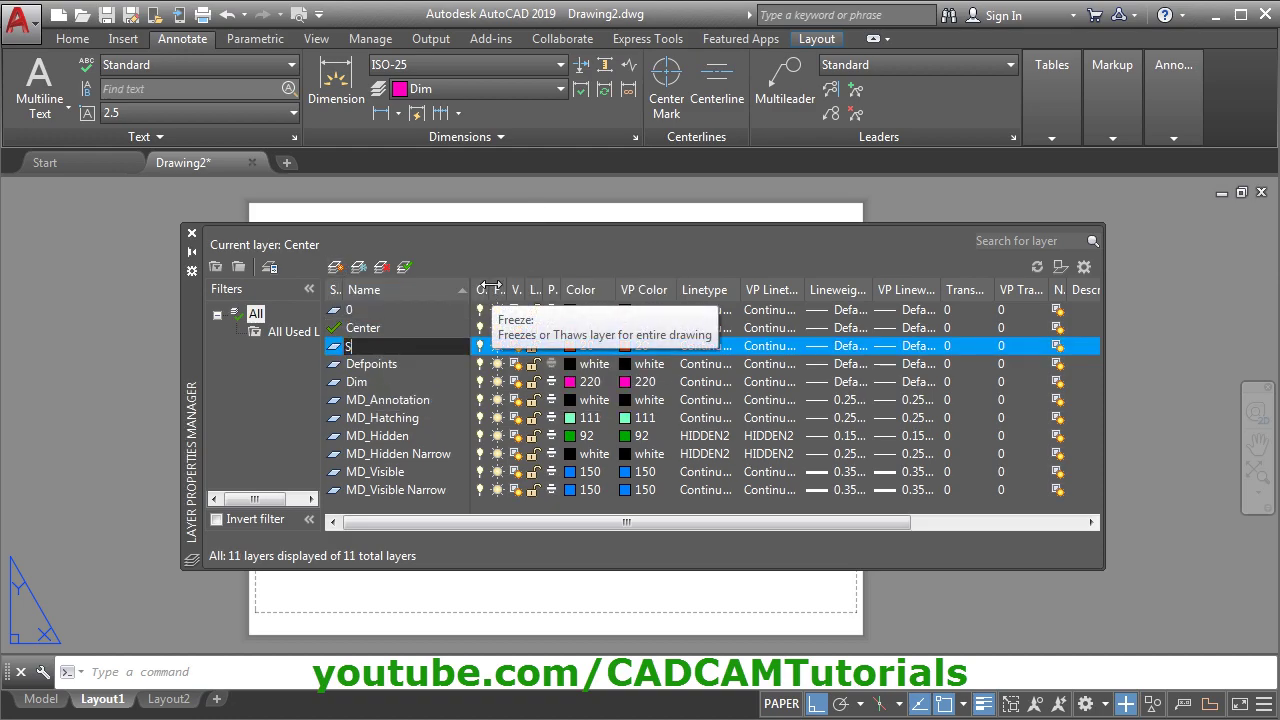
{"action": "type", "text": "Sheet"}
{"action": "key", "text": "Return"}
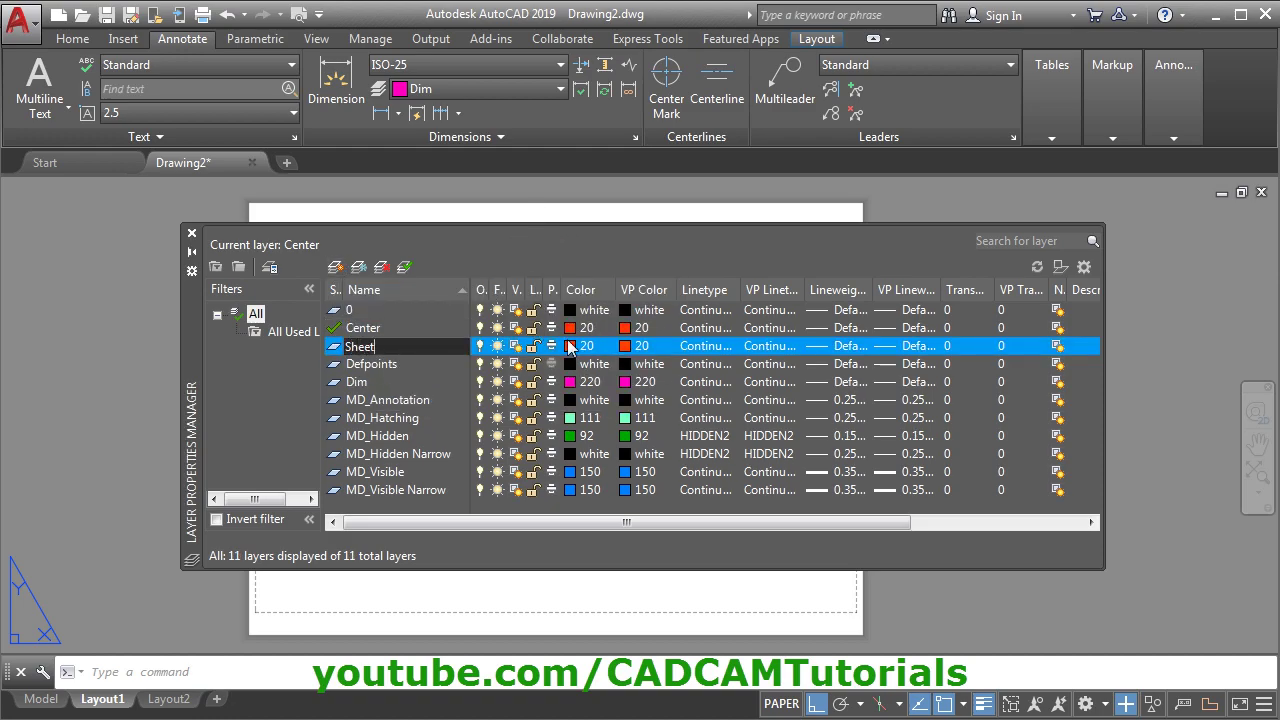
{"action": "left_click", "coordinate": [570, 346]}
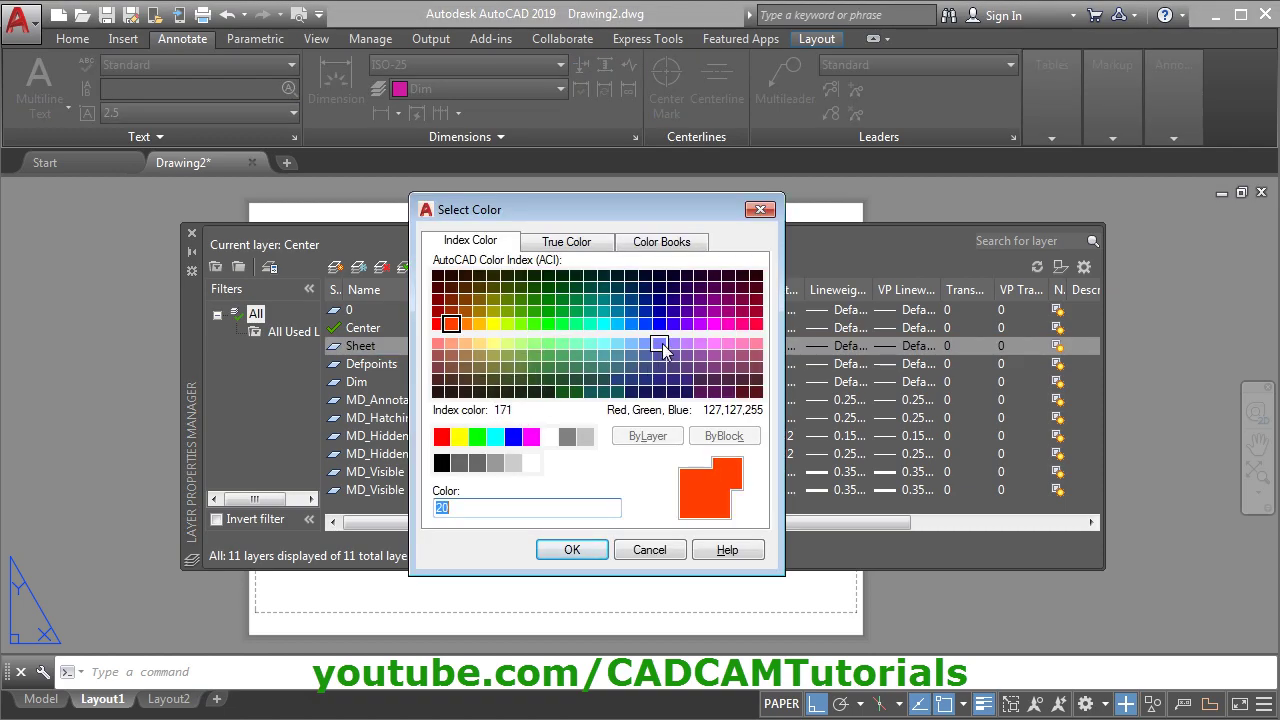
{"action": "left_click", "coordinate": [660, 345]}
{"action": "left_click", "coordinate": [585, 550]}
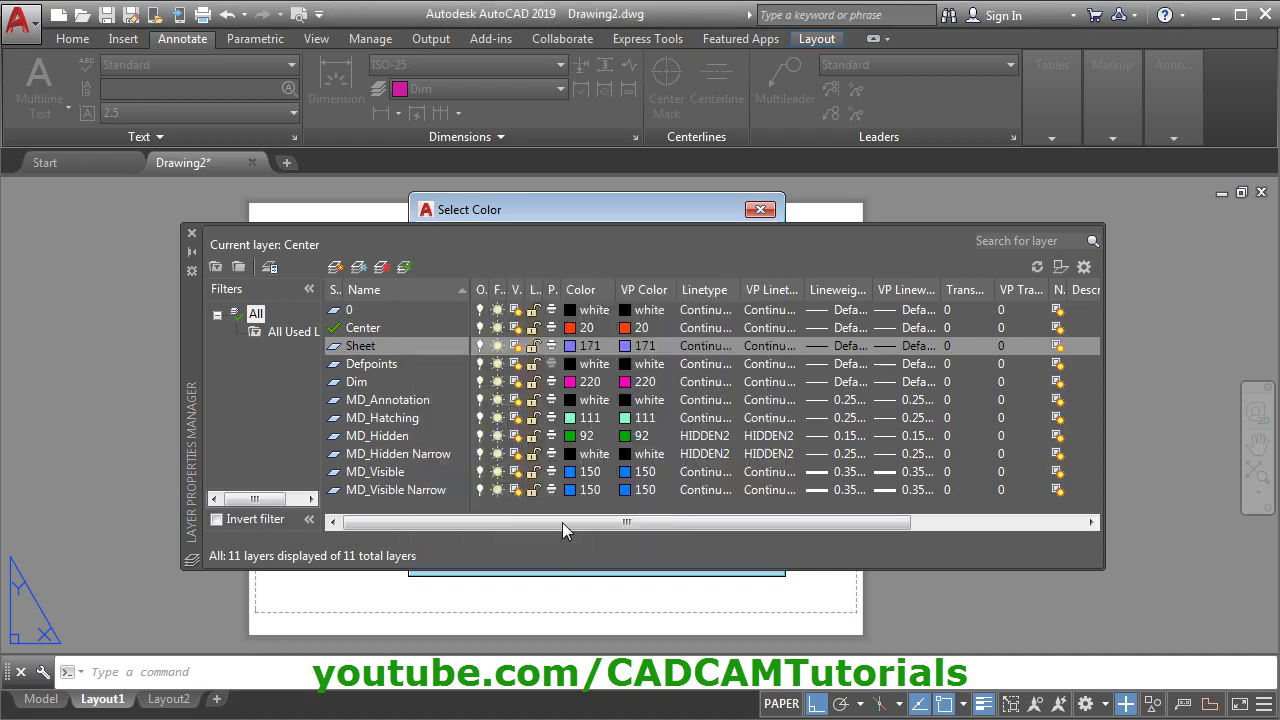
{"action": "left_click", "coordinate": [191, 233]}
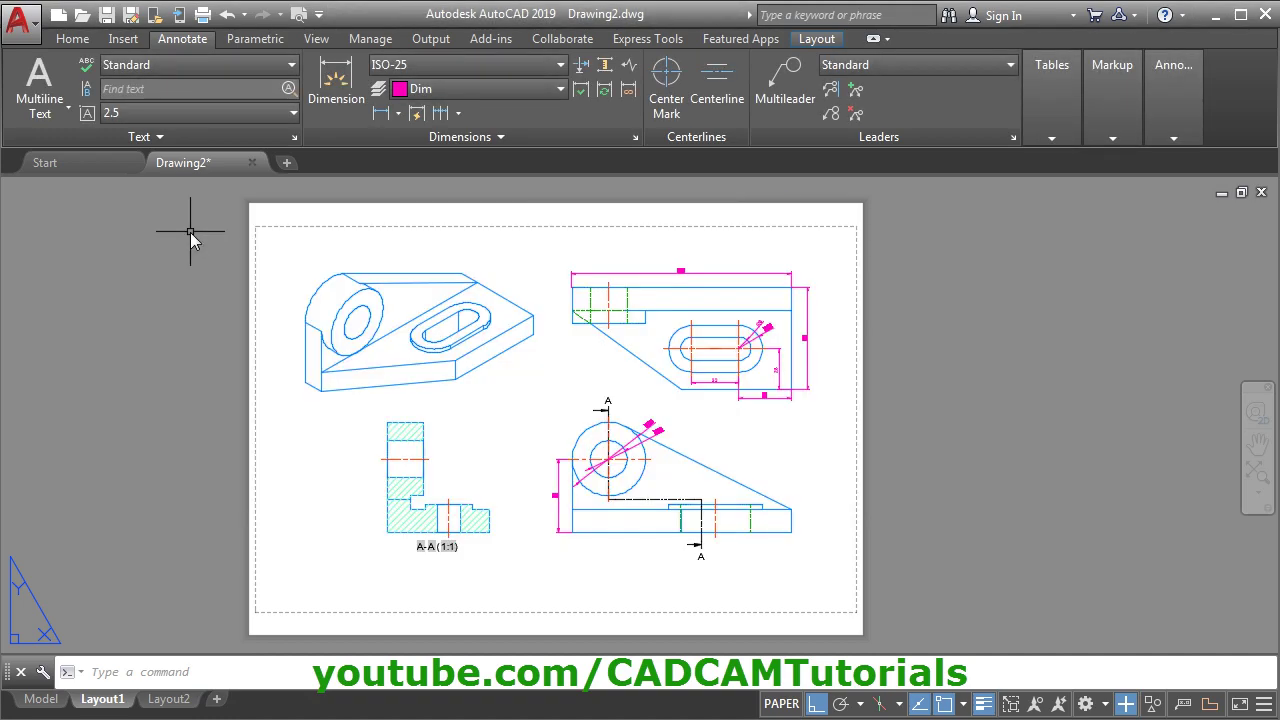
Make the Sheet layer current.
{"action": "left_click", "coordinate": [71, 39]}
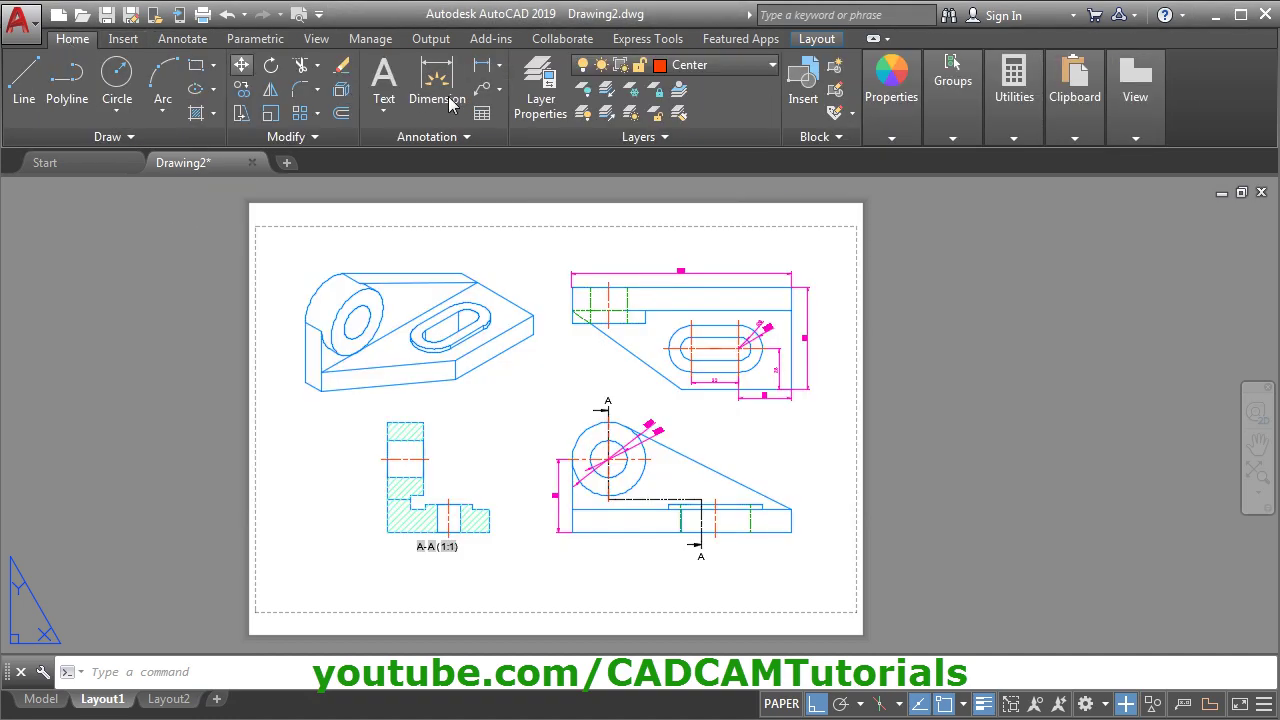
{"action": "left_click", "coordinate": [700, 65]}
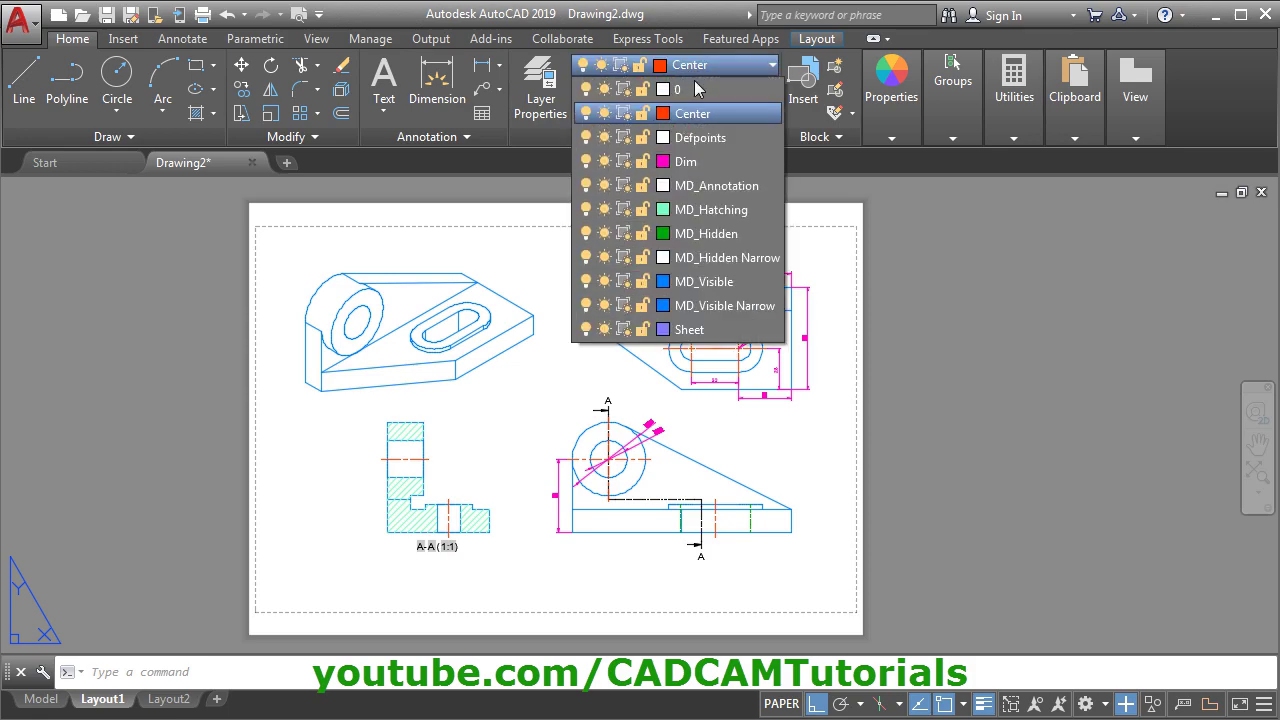
{"action": "left_click", "coordinate": [709, 331]}
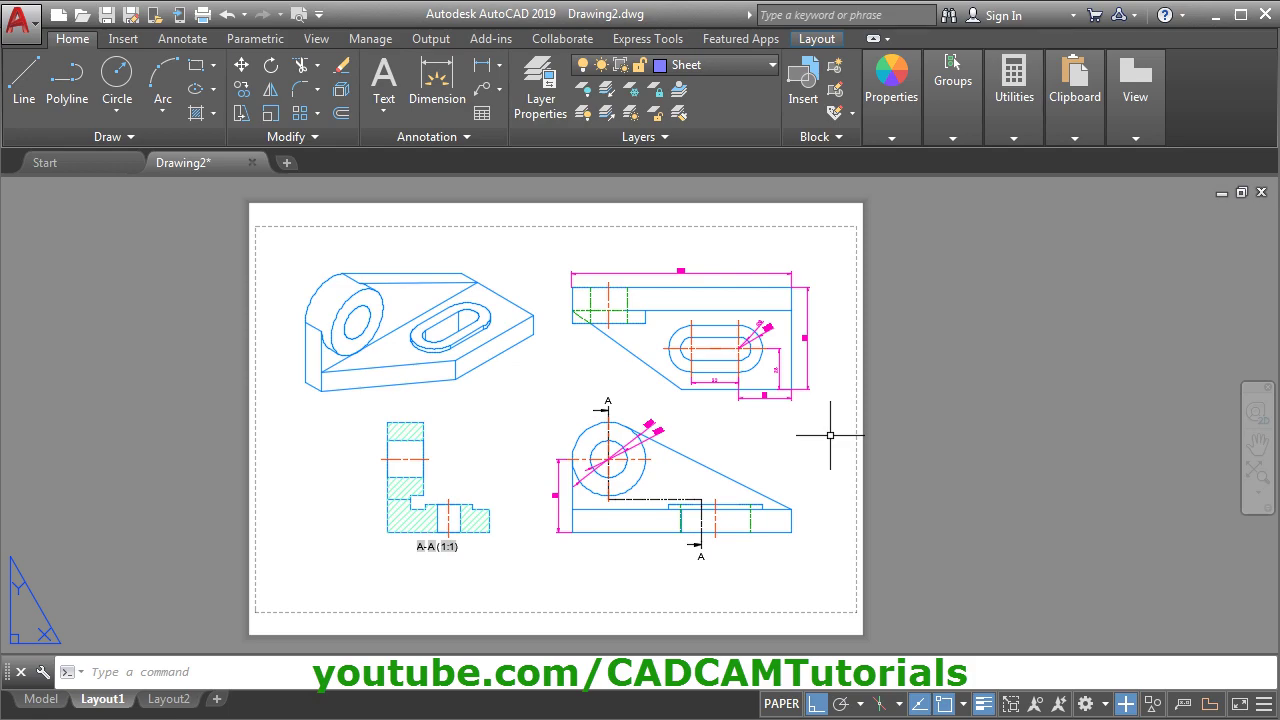
Insert Sheet A3.dwg from My Documents as an exploded block at 0,0,0 with a uniform scale of 1 and no rotation.
{"action": "type", "text": "I"}
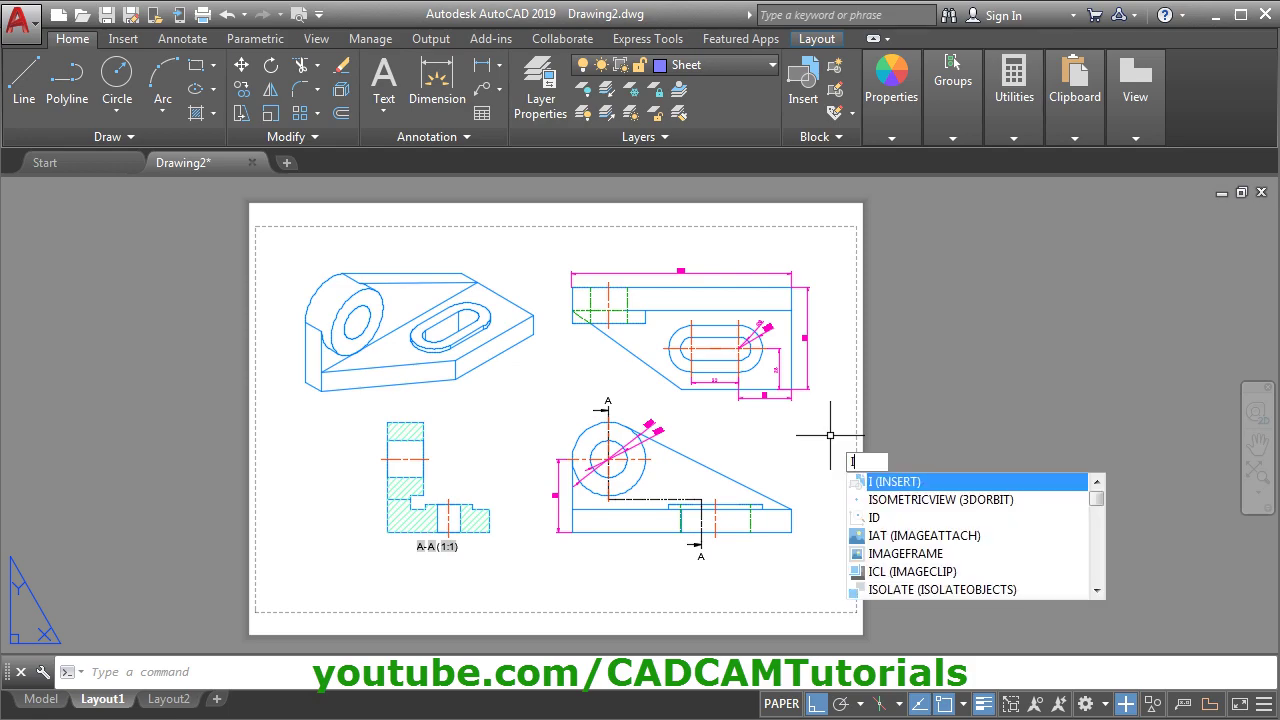
{"action": "key", "text": "Return"}
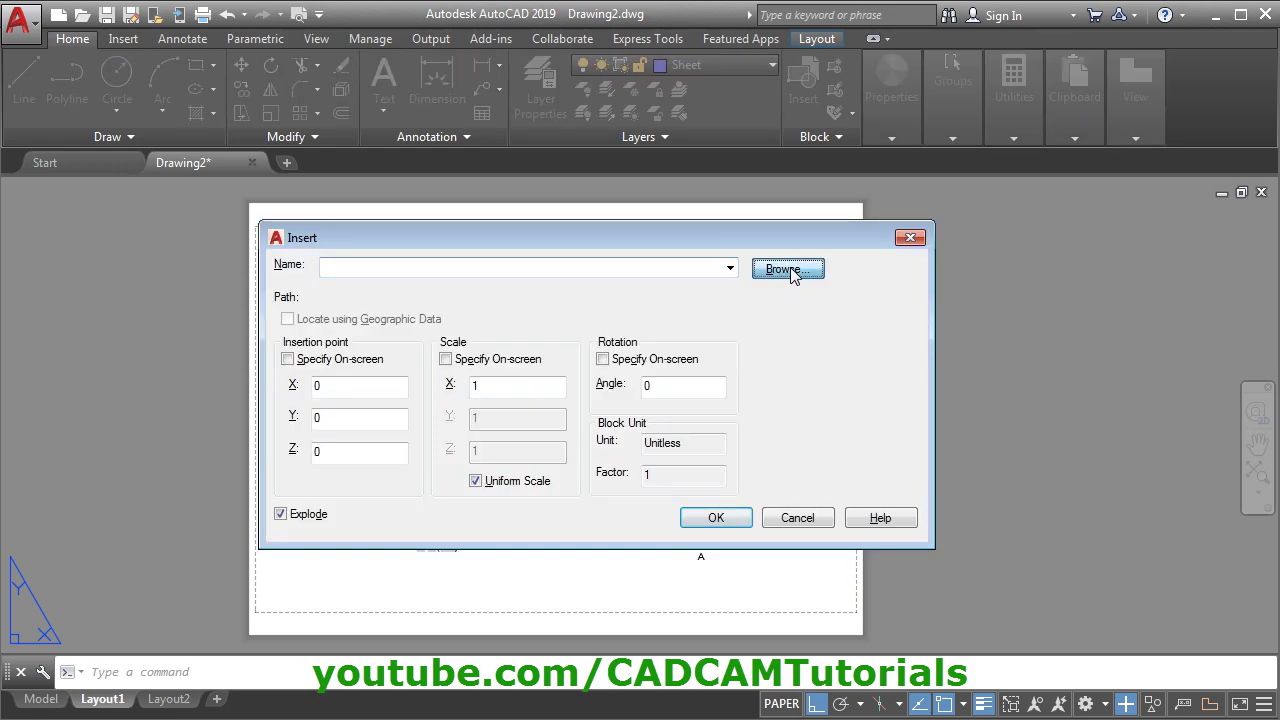
{"action": "left_click", "coordinate": [788, 269]}
{"action": "key", "text": "s"}
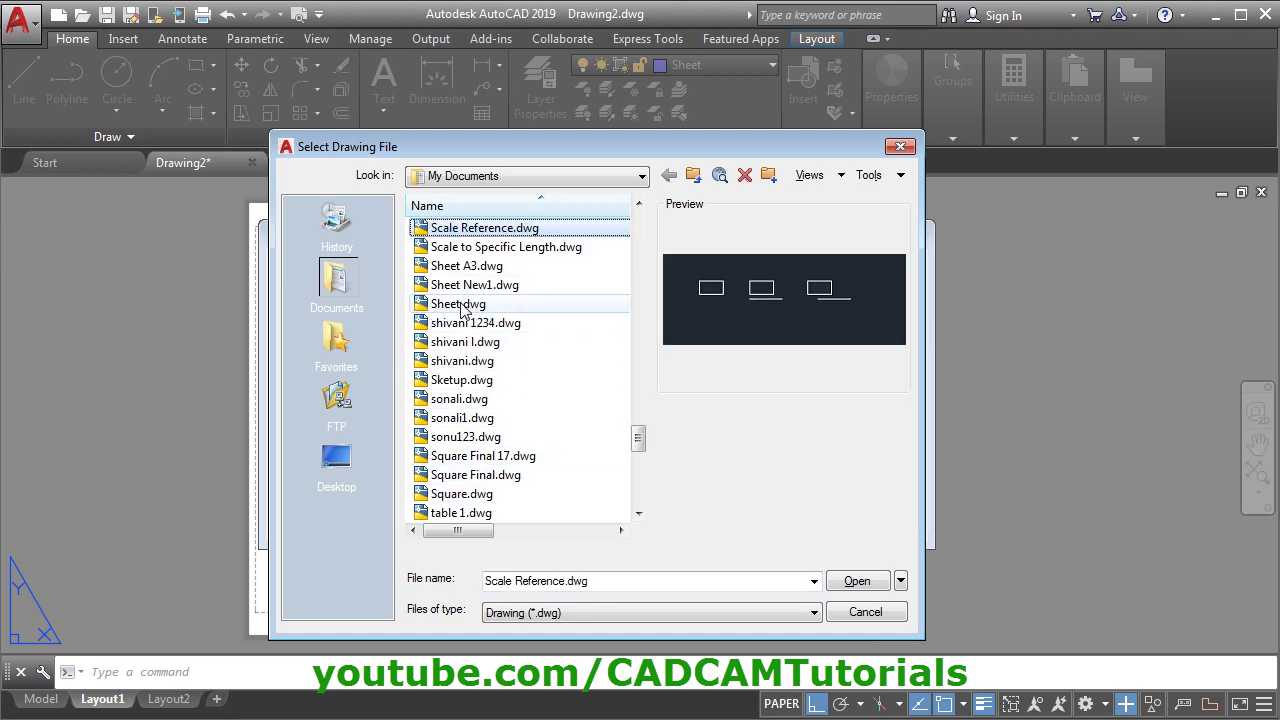
{"action": "left_click", "coordinate": [472, 269]}
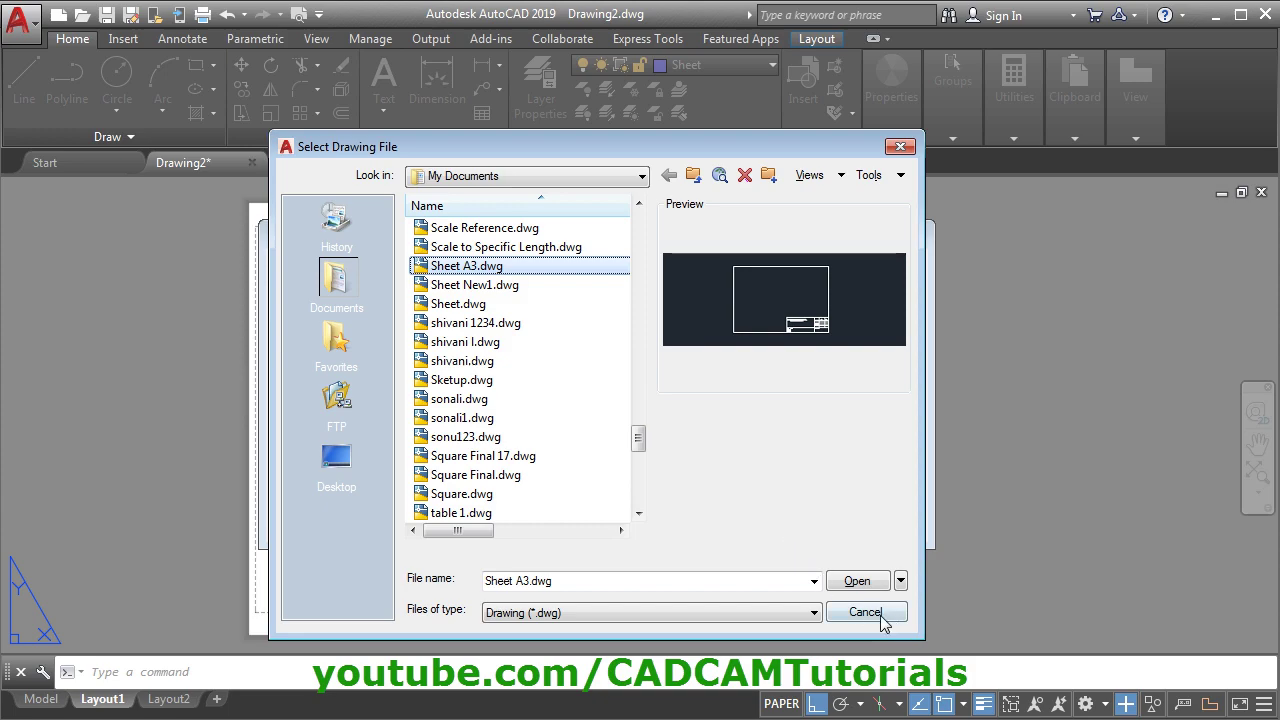
{"action": "left_click", "coordinate": [857, 584]}
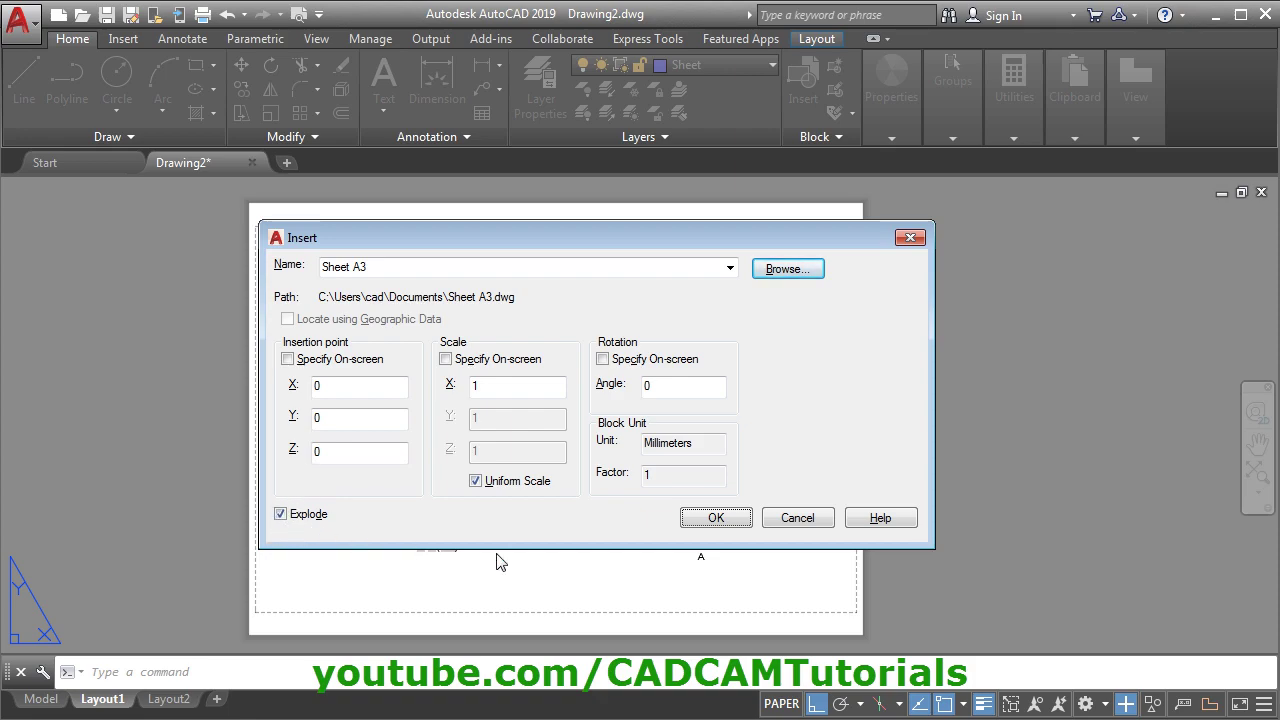
{"action": "left_click", "coordinate": [716, 518]}
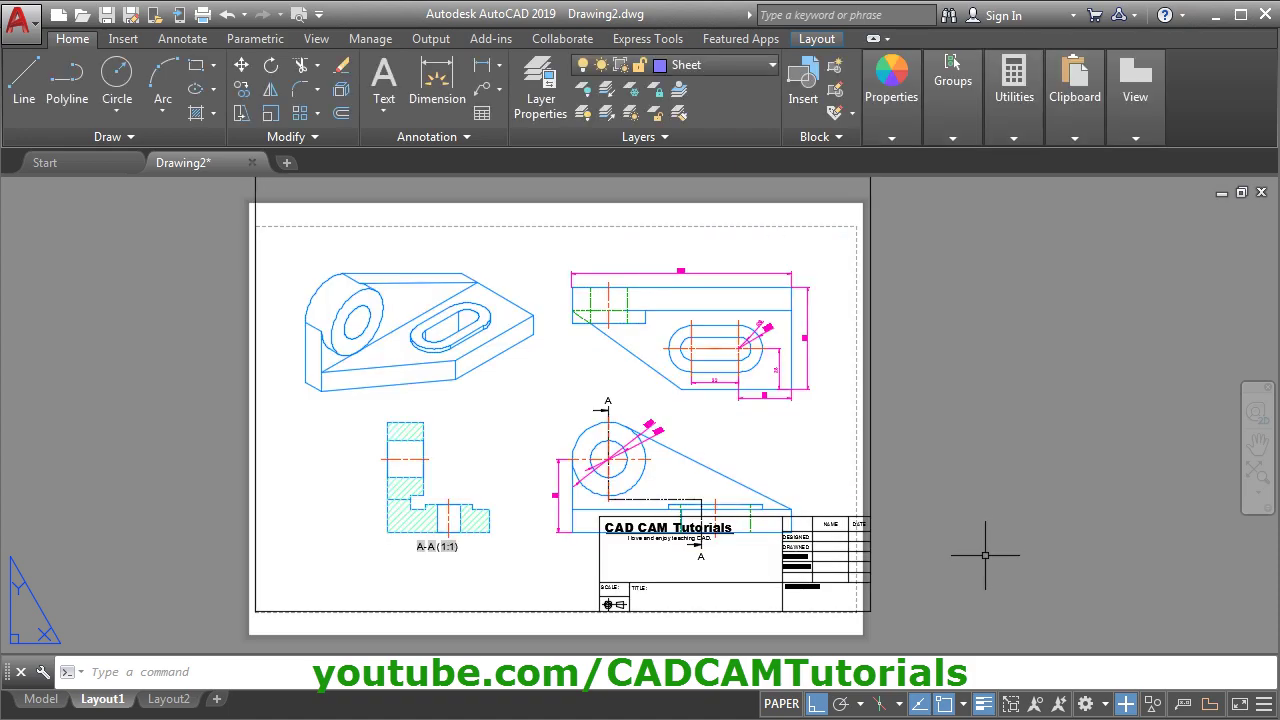
Examine how the inserted border and title block fit the paper, the printable area and the bracket views.
{"action": "scroll", "coordinate": [247, 645], "scroll_direction": "up", "scroll_amount": 10}
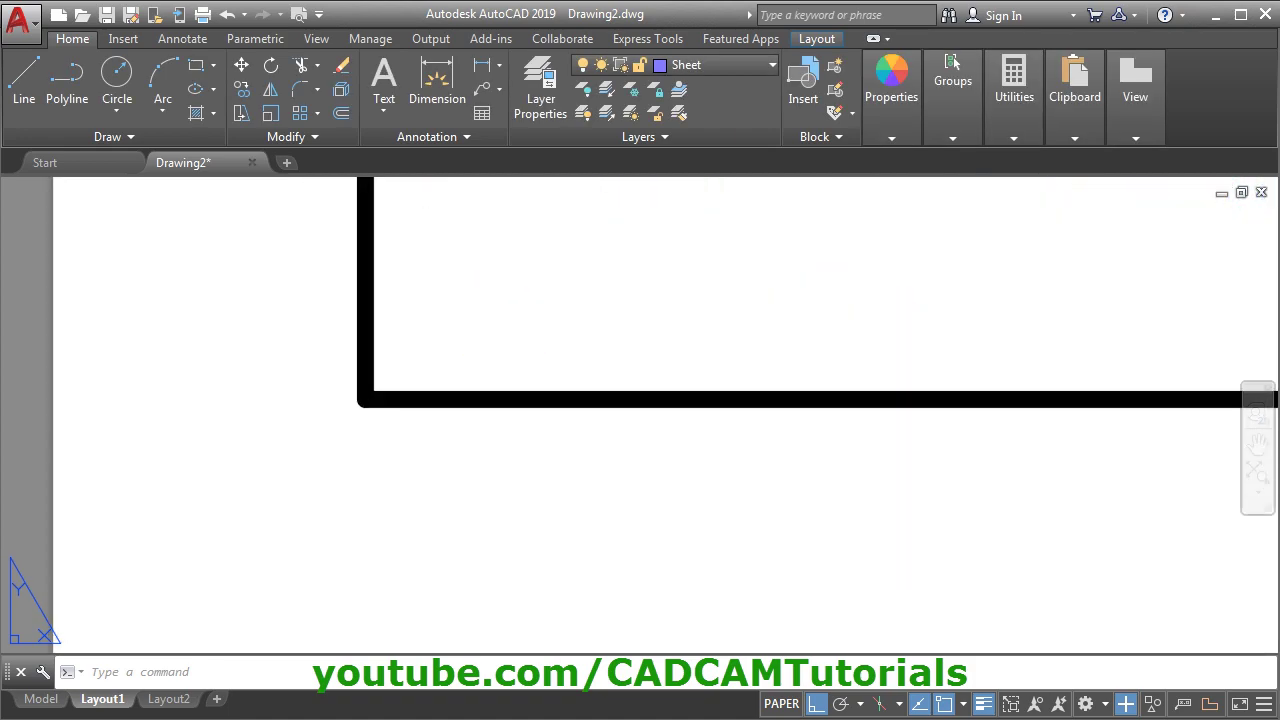
{"action": "middle_click", "coordinate": [310, 508]}
{"action": "middle_click", "coordinate": [310, 508]}
{"action": "scroll", "coordinate": [309, 508], "scroll_direction": "down", "scroll_amount": 3}
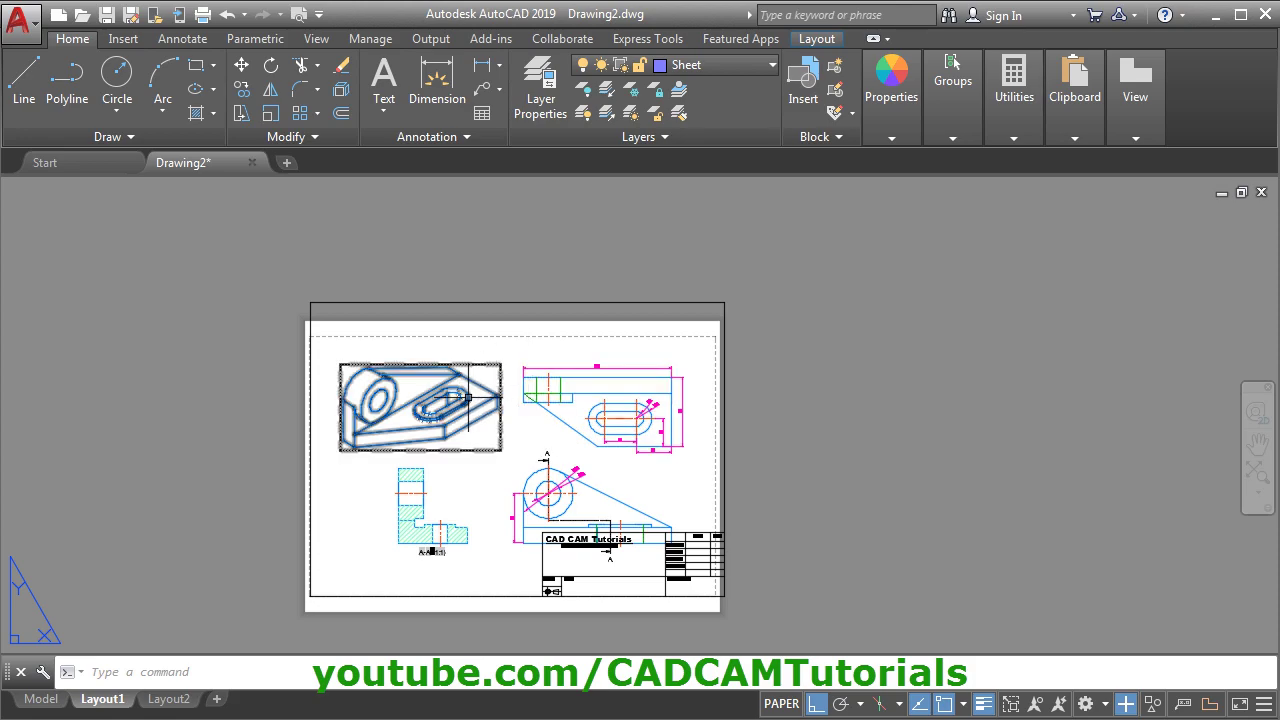
{"action": "scroll", "coordinate": [414, 349], "scroll_direction": "up", "scroll_amount": 2}
{"action": "middle_click_drag", "start_coordinate": [494, 359], "coordinate": [521, 291]}
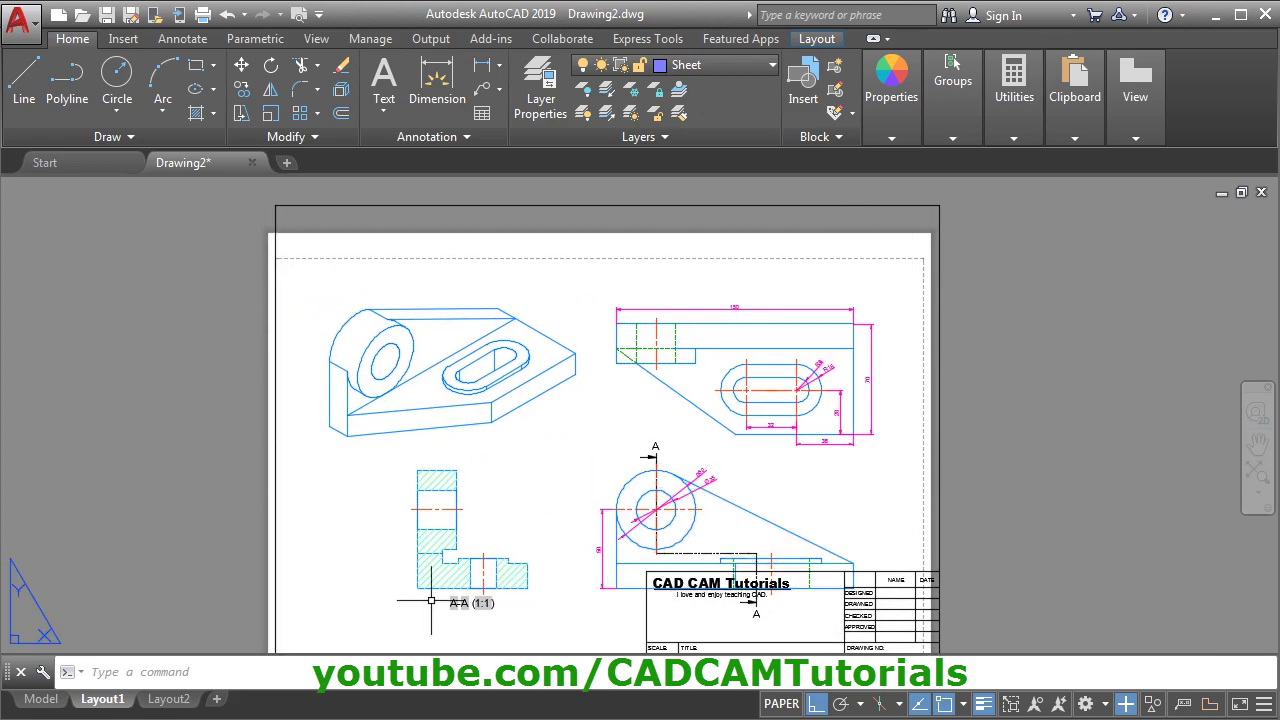
{"action": "middle_click_drag", "start_coordinate": [430, 460], "coordinate": [430, 425]}
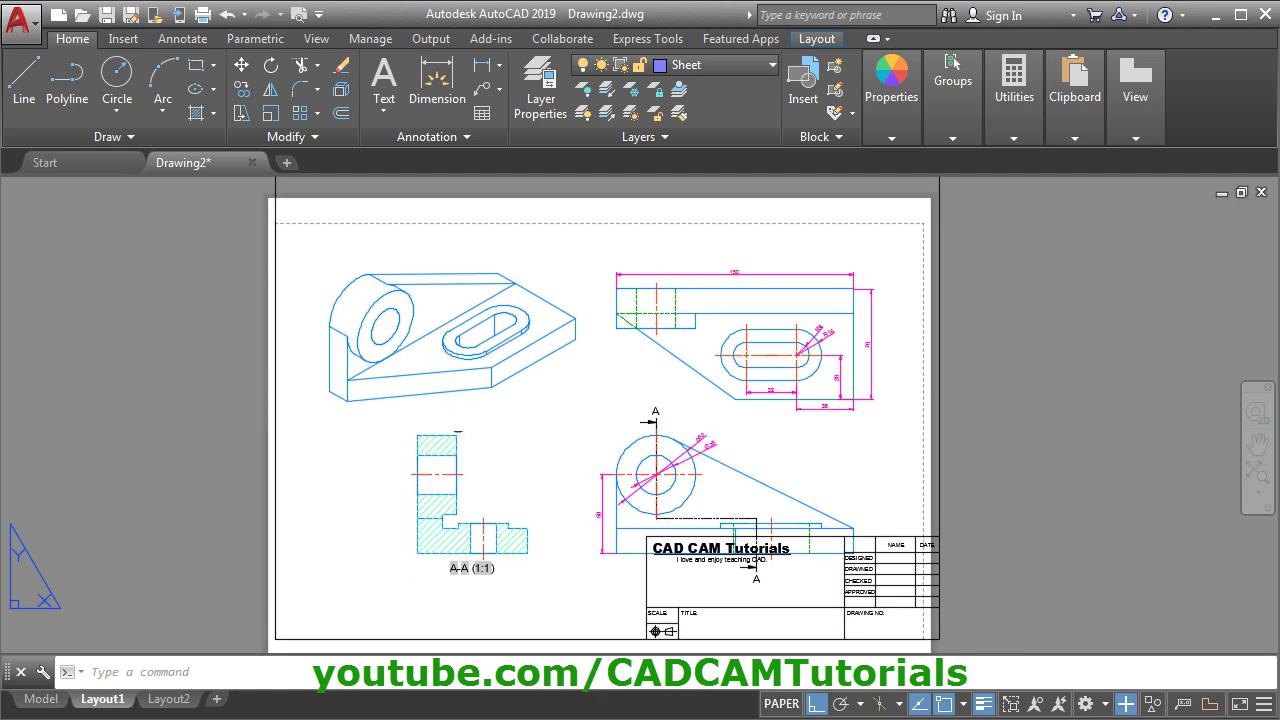
Check the ISO A3 printable bounds in the plotter properties of Layout1's page setup, and close the dialogs without changes.
{"action": "right_click", "coordinate": [104, 700]}
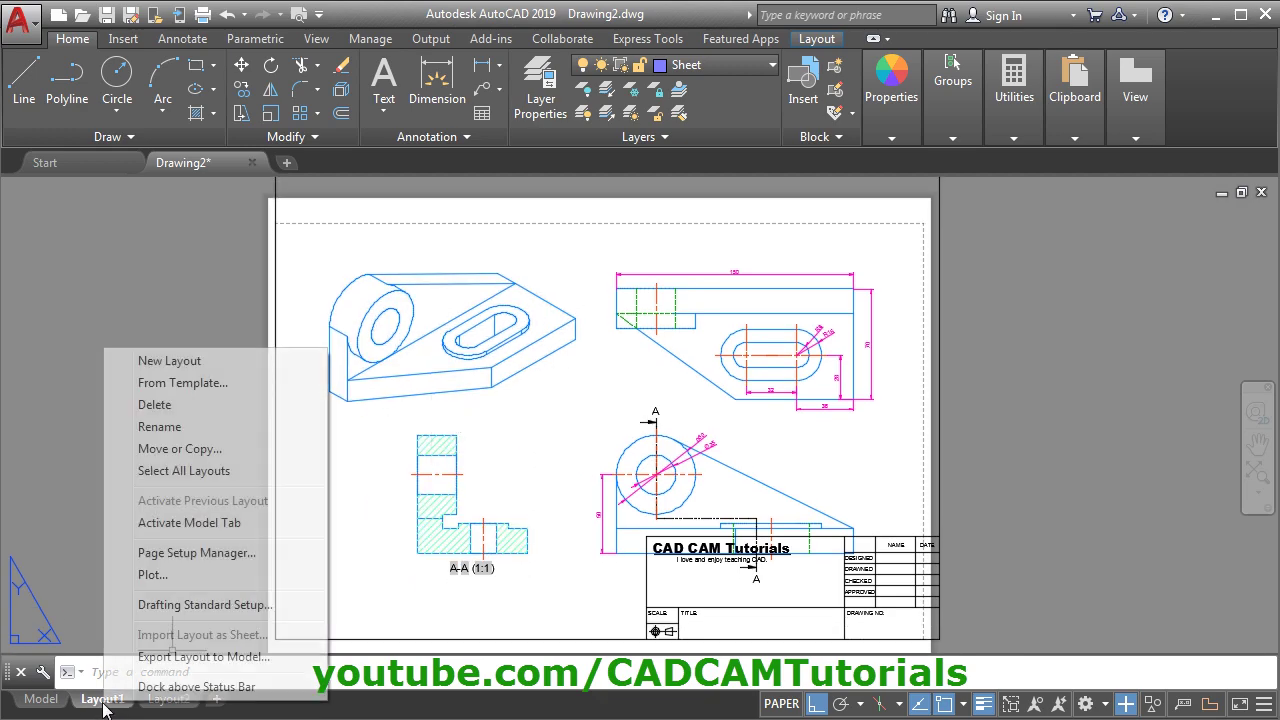
{"action": "left_click", "coordinate": [197, 553]}
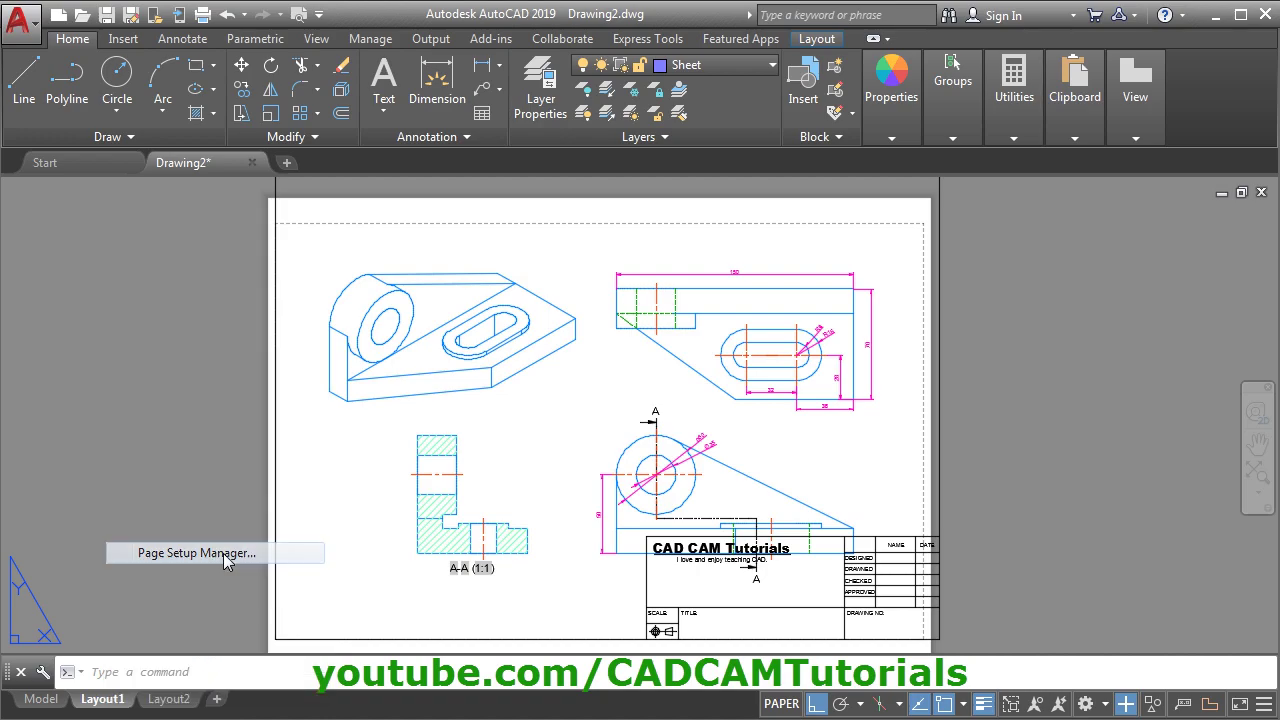
{"action": "left_click", "coordinate": [758, 364]}
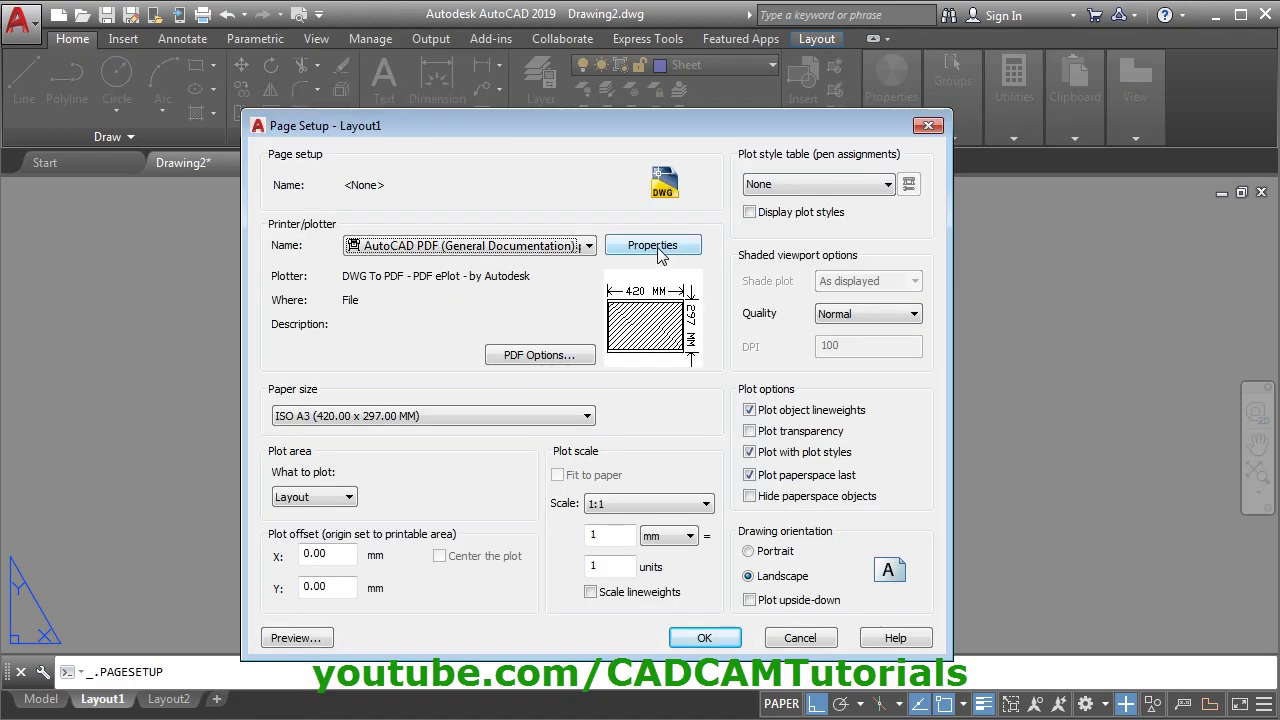
{"action": "left_click", "coordinate": [659, 248]}
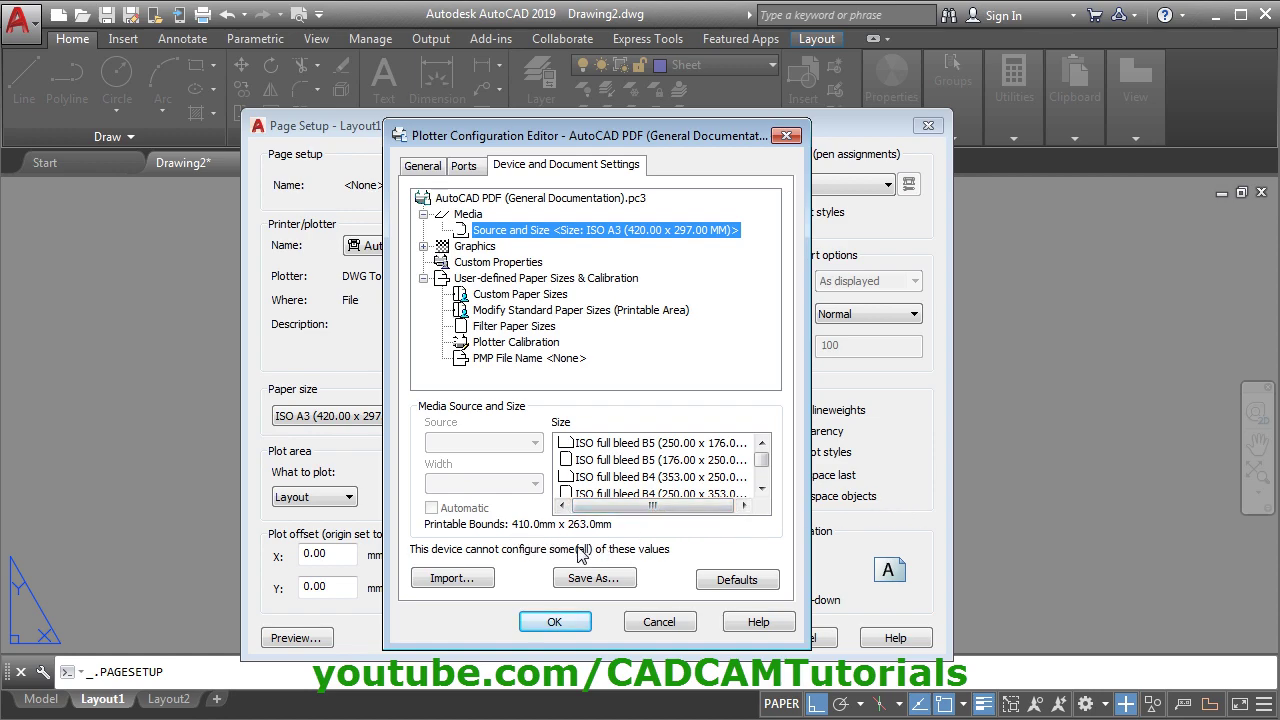
{"action": "left_click", "coordinate": [660, 622]}
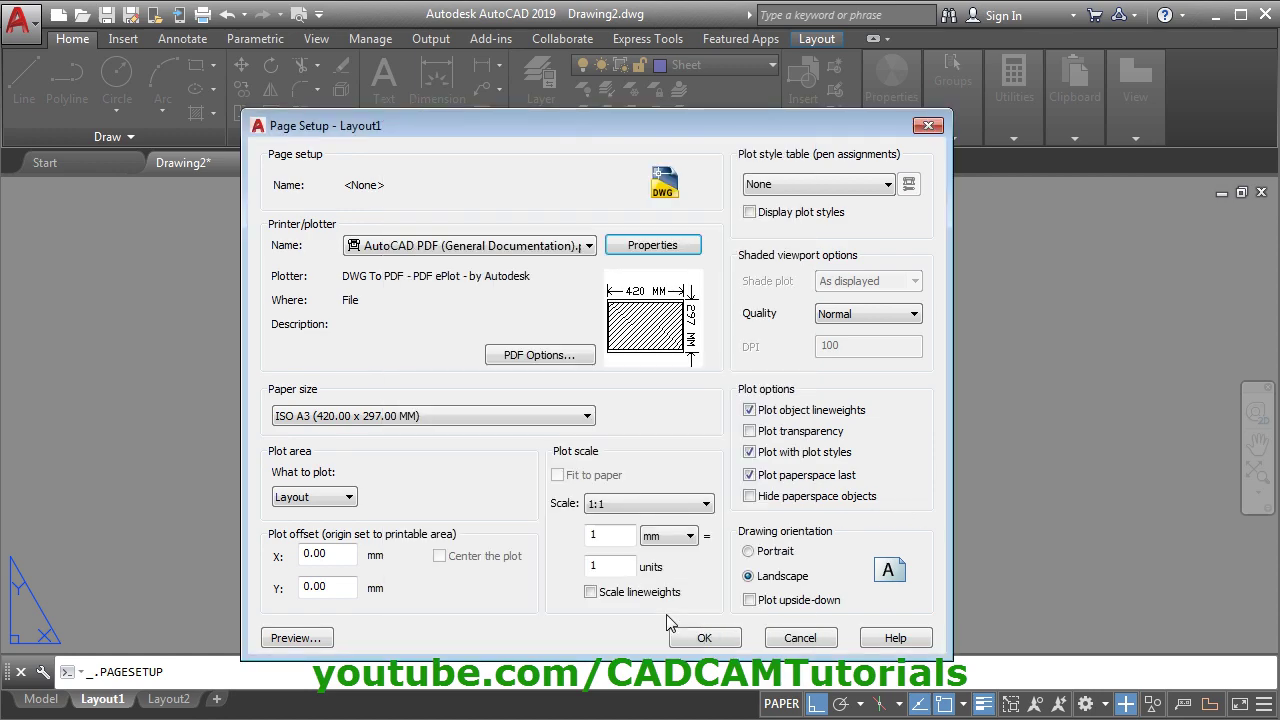
{"action": "left_click", "coordinate": [801, 639]}
{"action": "left_click", "coordinate": [676, 595]}
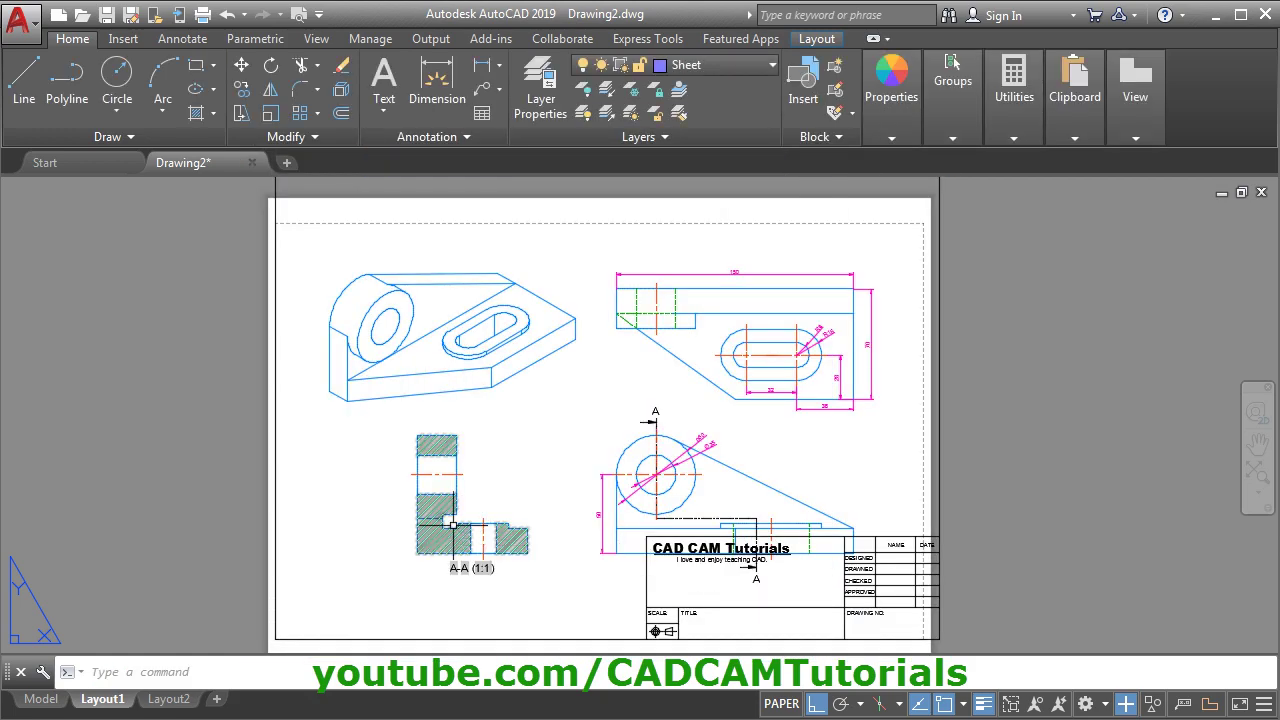
Measure the border's height along its left edge, from the bottom corner to the top corner.
{"action": "scroll", "coordinate": [430, 450], "scroll_direction": "down", "scroll_amount": 2}
{"action": "middle_click_drag", "start_coordinate": [427, 450], "coordinate": [433, 472]}
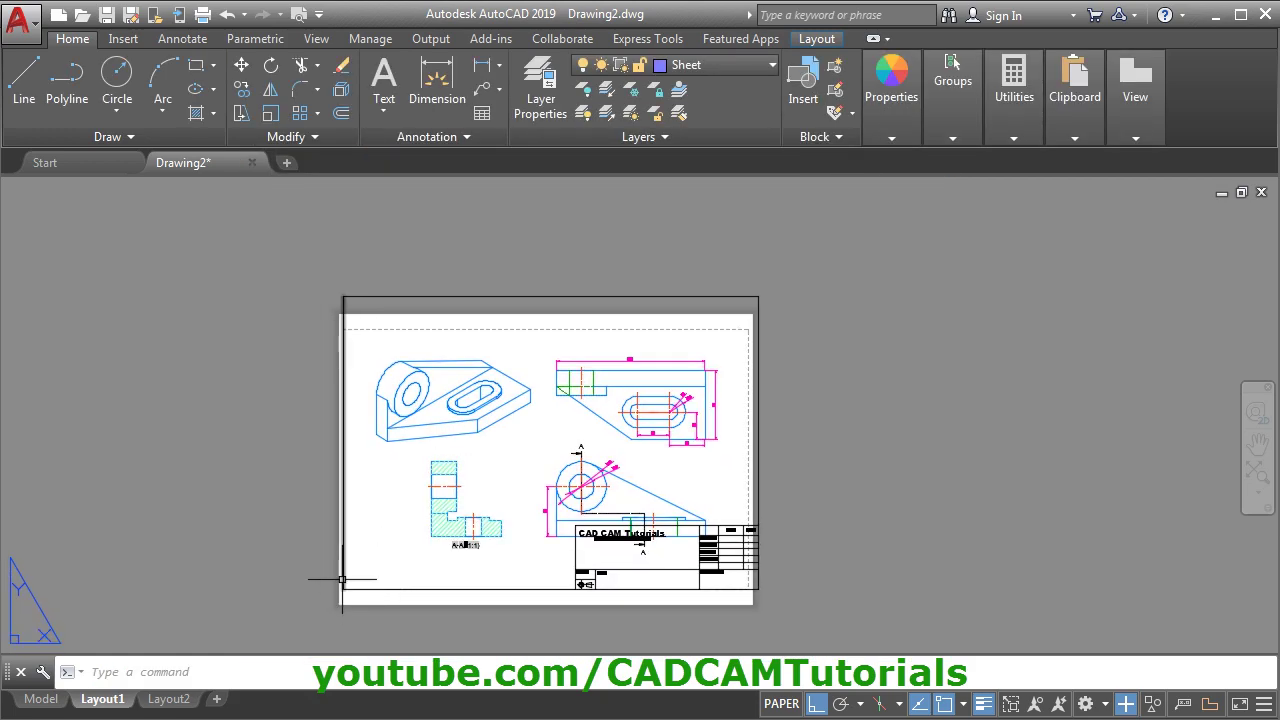
{"action": "scroll", "coordinate": [261, 481], "scroll_direction": "up", "scroll_amount": 2}
{"action": "scroll", "coordinate": [266, 472], "scroll_direction": "down", "scroll_amount": 2}
{"action": "type", "text": "DI"}
{"action": "key", "text": "Return"}
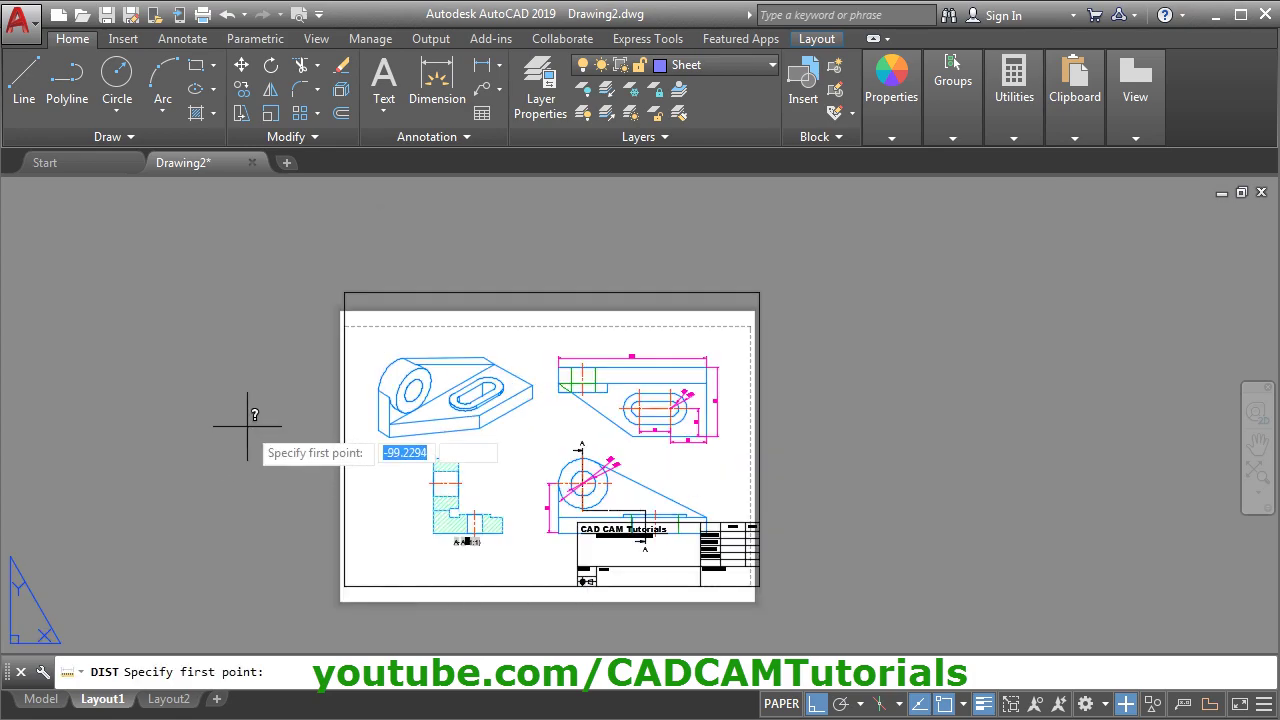
{"action": "left_click", "coordinate": [345, 586]}
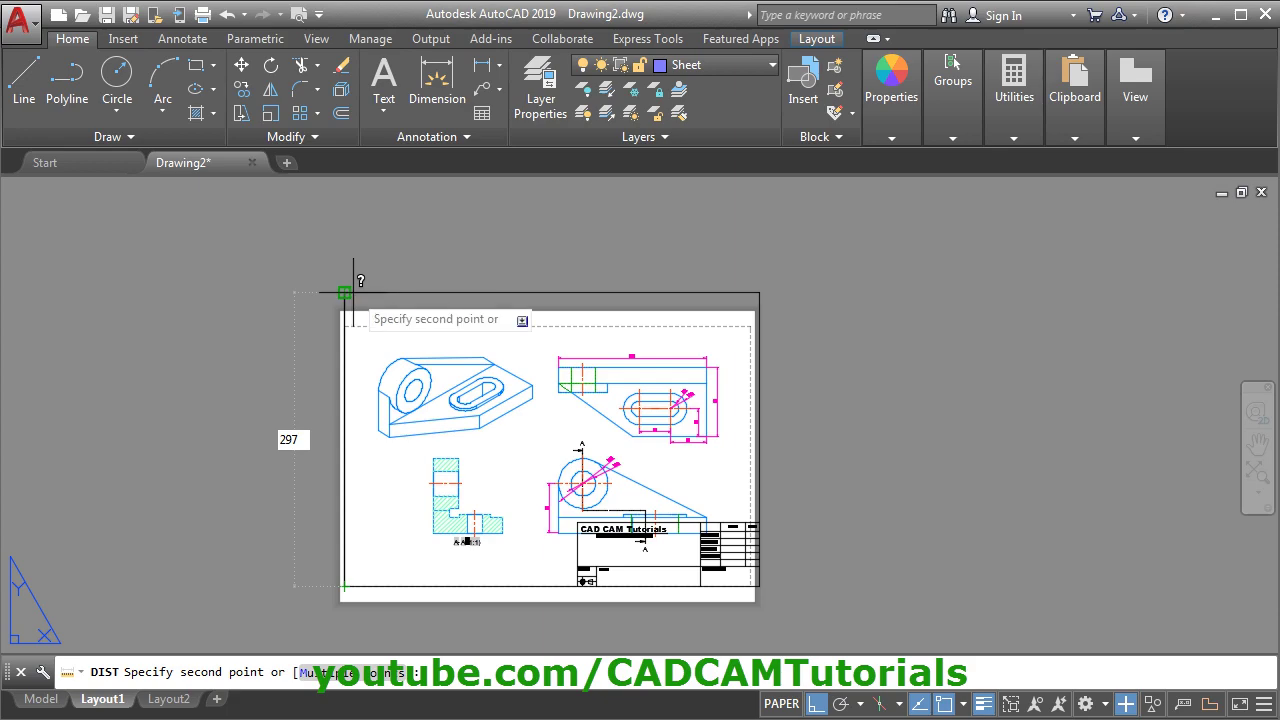
{"action": "left_click", "coordinate": [346, 292]}
Stretch the border's top edge straight down by 34 mm with a crossing selection over the whole edge.
{"action": "scroll", "coordinate": [420, 284], "scroll_direction": "up", "scroll_amount": 2}
{"action": "middle_click_drag", "start_coordinate": [932, 276], "coordinate": [930, 302]}
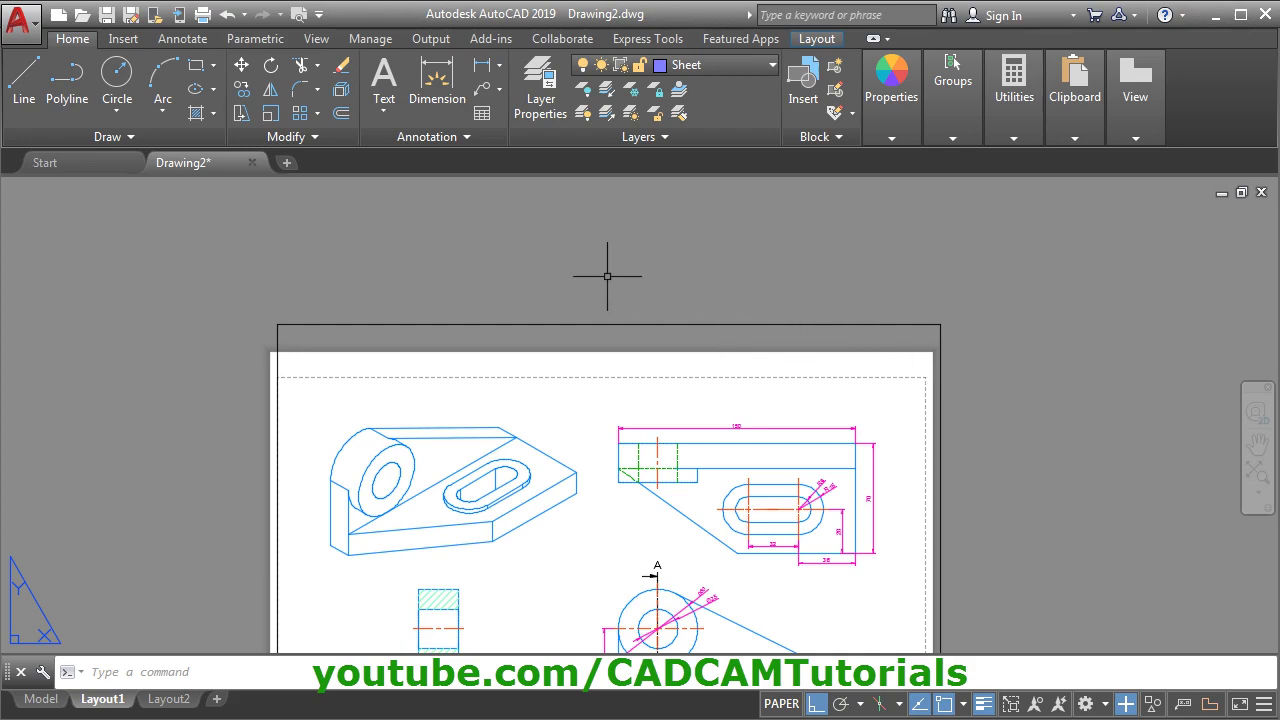
{"action": "left_click", "coordinate": [242, 114]}
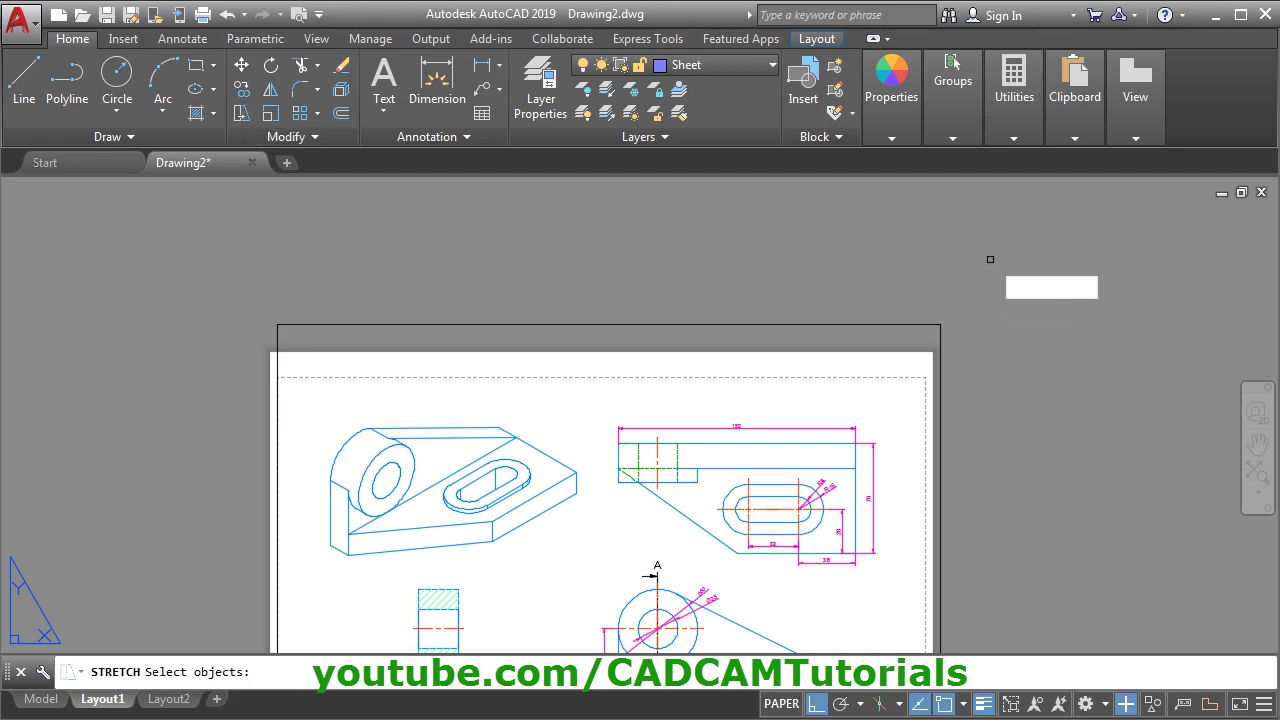
{"action": "left_click", "coordinate": [1005, 281]}
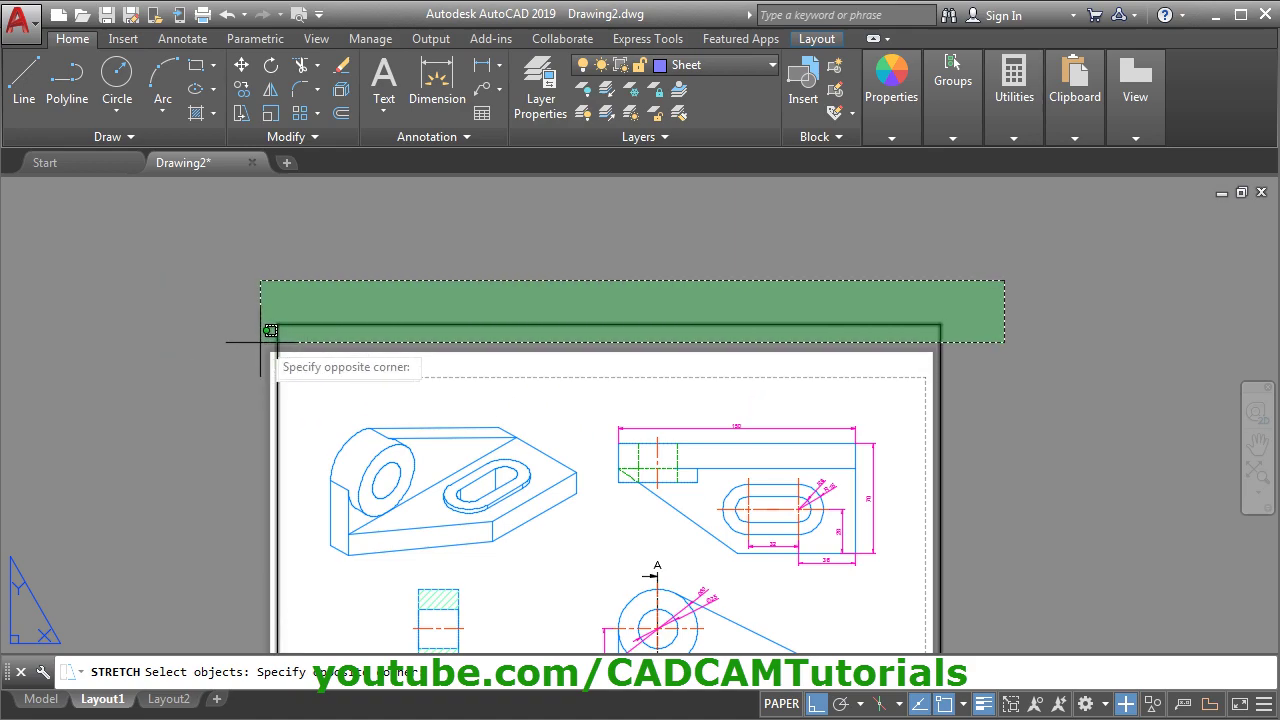
{"action": "left_click", "coordinate": [183, 367]}
{"action": "key", "text": "Return"}
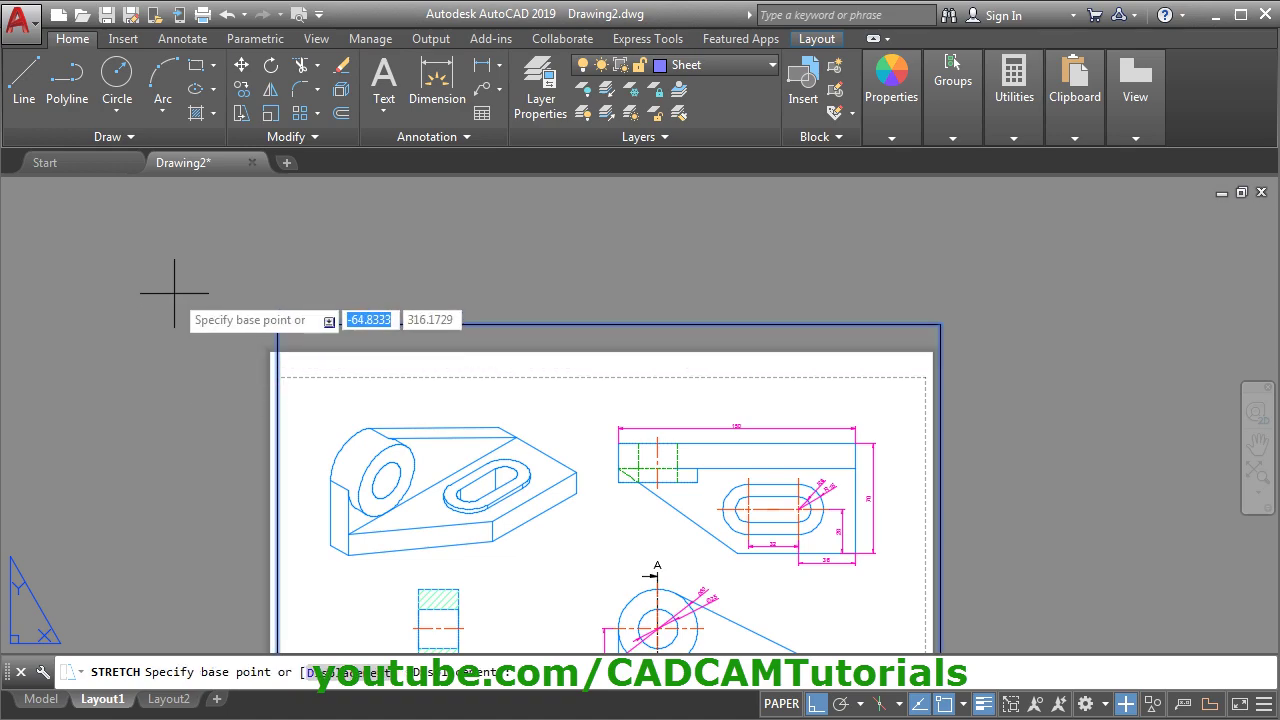
{"action": "left_click", "coordinate": [172, 286]}
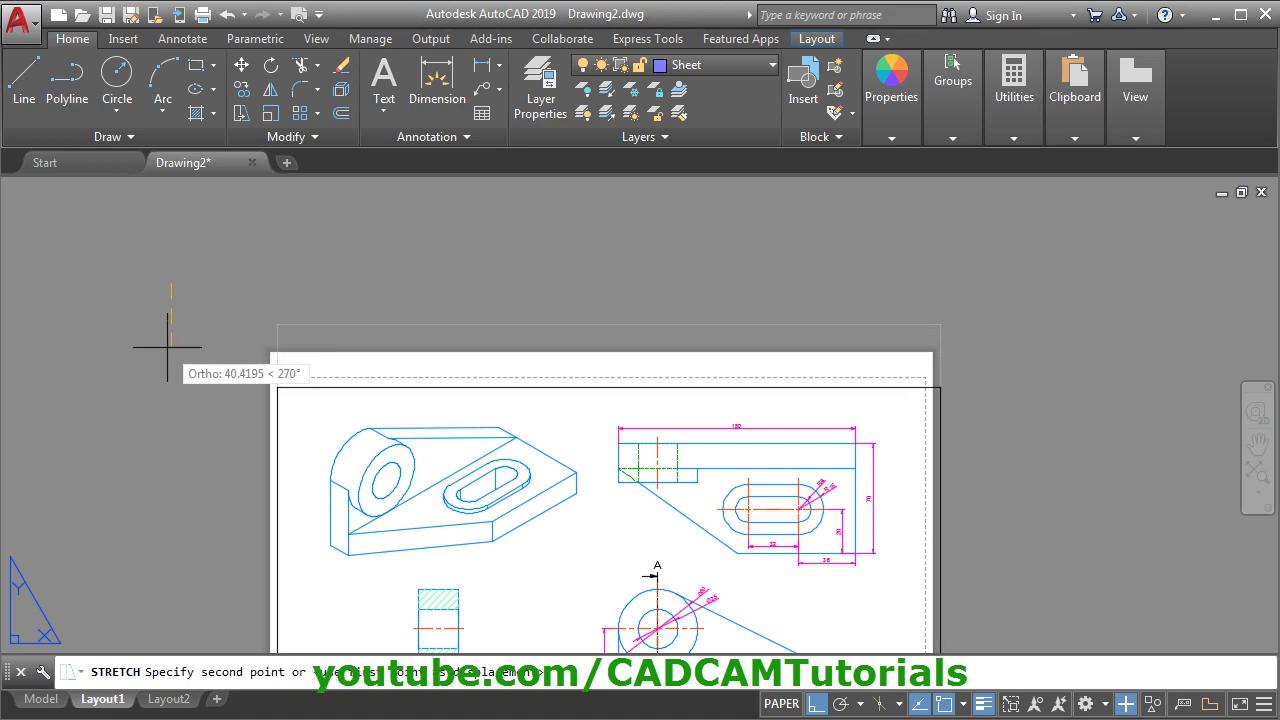
{"action": "type", "text": "34"}
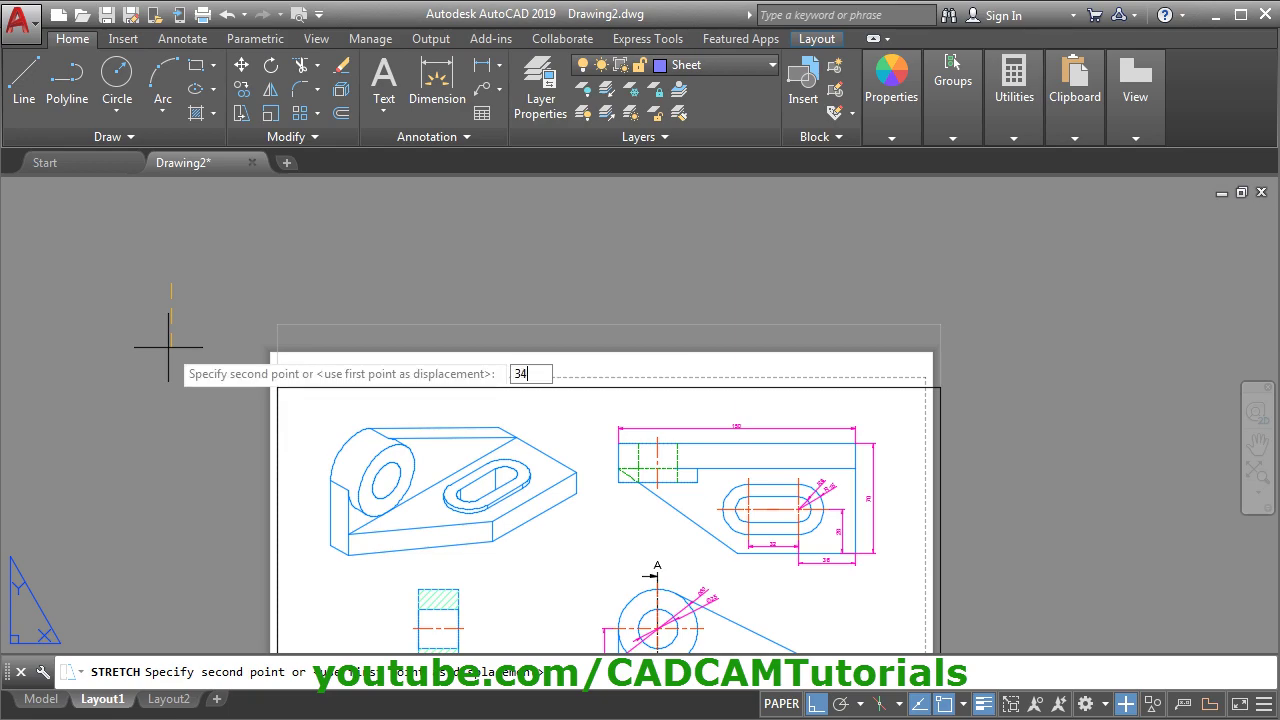
{"action": "key", "text": "Return"}
Measure the border's width along its bottom edge, from the left corner to the right corner.
{"action": "scroll", "coordinate": [276, 368], "scroll_direction": "up", "scroll_amount": 6}
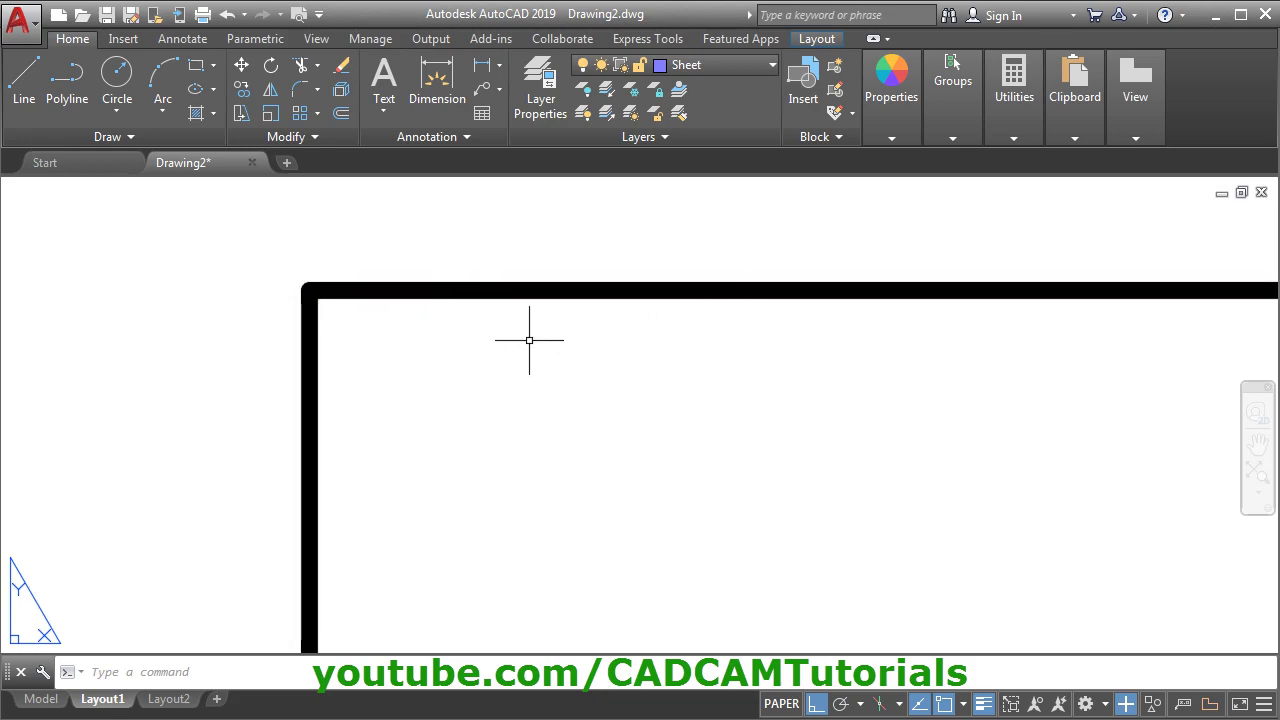
{"action": "middle_click", "coordinate": [528, 338]}
{"action": "middle_click", "coordinate": [528, 338]}
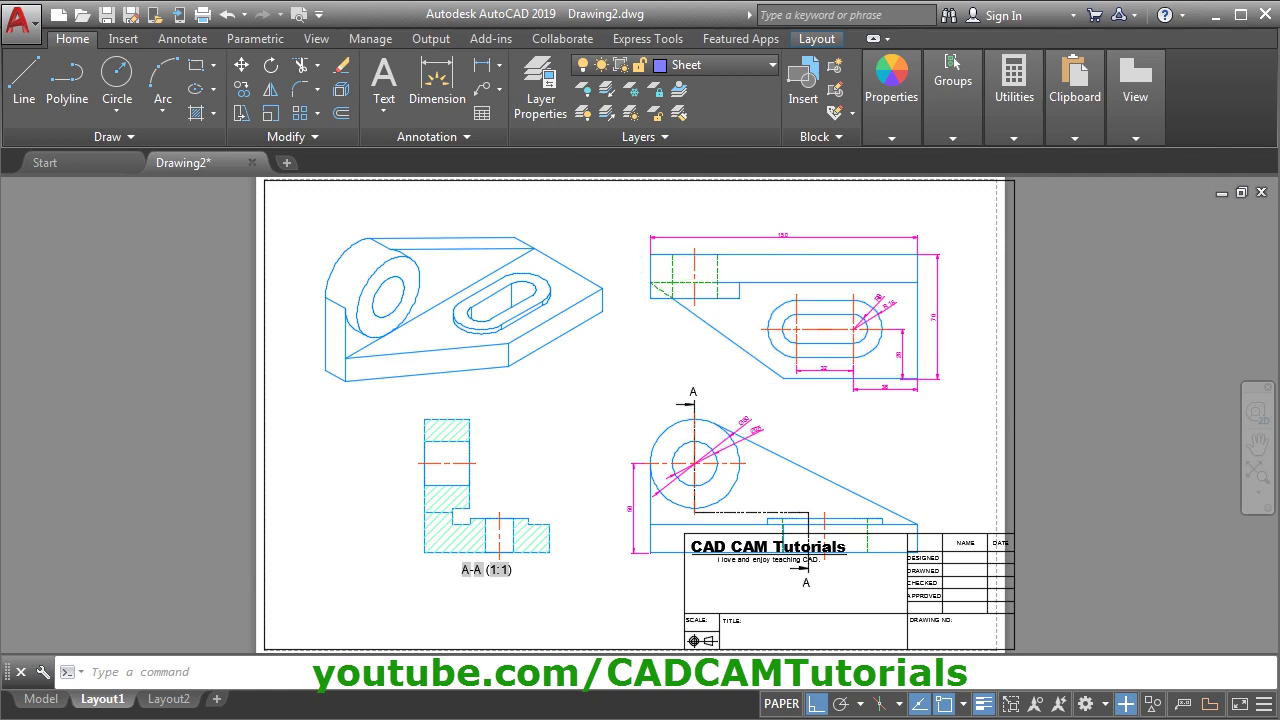
{"action": "scroll", "coordinate": [901, 397], "scroll_direction": "down", "scroll_amount": 2}
{"action": "scroll", "coordinate": [994, 423], "scroll_direction": "up", "scroll_amount": 3}
{"action": "scroll", "coordinate": [1093, 580], "scroll_direction": "down", "scroll_amount": 1}
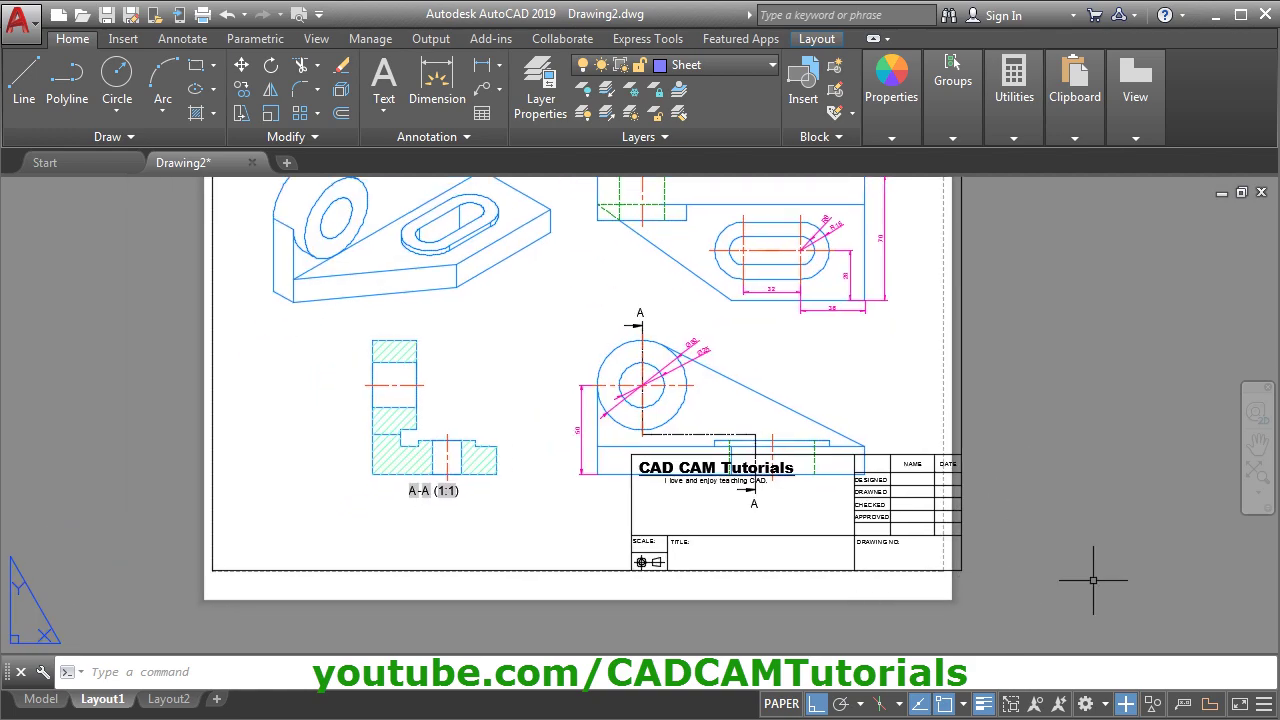
{"action": "middle_click_drag", "start_coordinate": [760, 600], "coordinate": [770, 618]}
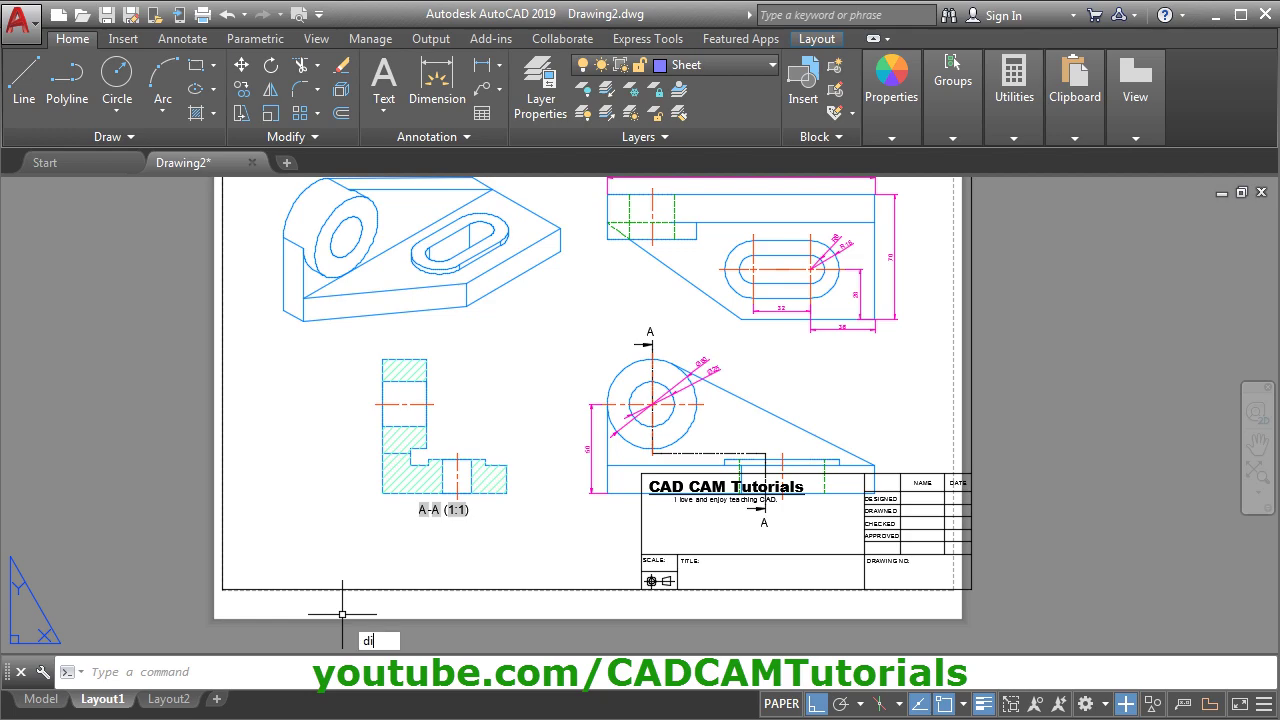
{"action": "key", "text": "Return"}
{"action": "left_click", "coordinate": [240, 597]}
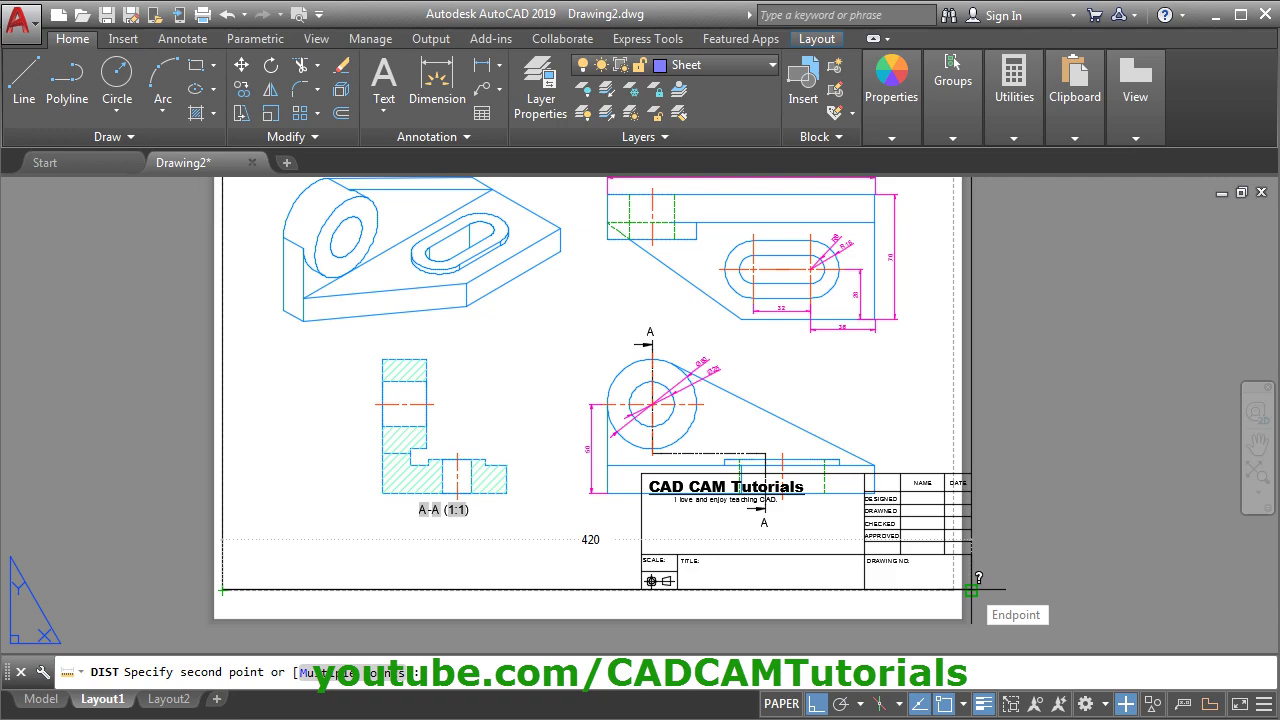
{"action": "left_click", "coordinate": [970, 590]}
Start a Stretch and crossing-select the border's right side together with the complete title block.
{"action": "scroll", "coordinate": [970, 590], "scroll_direction": "down", "scroll_amount": 3}
{"action": "middle_click_drag", "start_coordinate": [960, 383], "coordinate": [873, 402]}
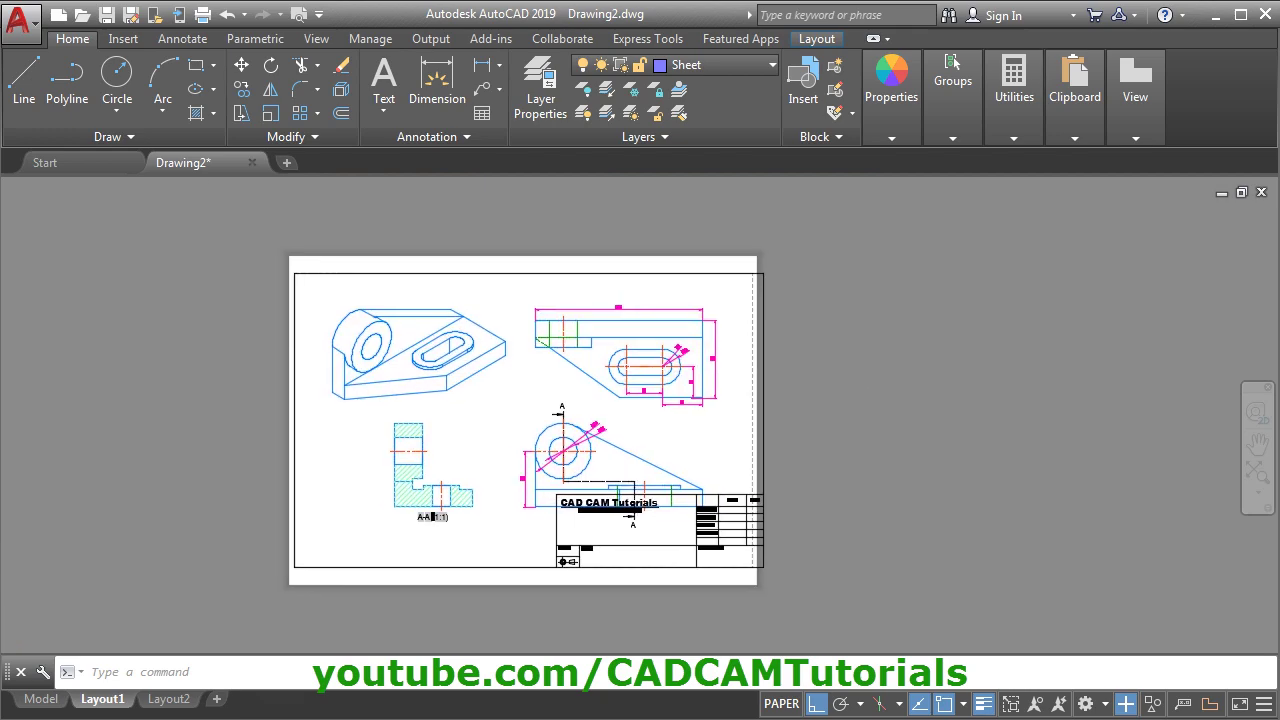
{"action": "left_click", "coordinate": [244, 114]}
{"action": "left_click", "coordinate": [820, 232]}
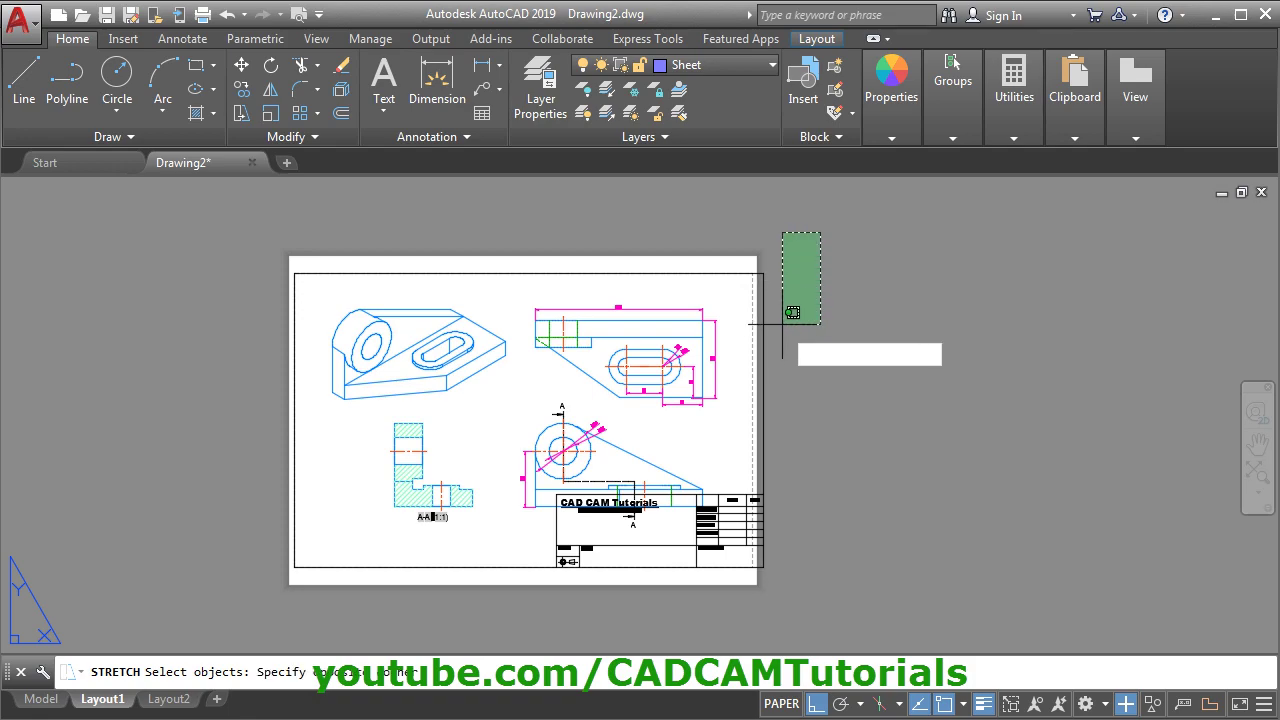
{"action": "left_click", "coordinate": [515, 612]}
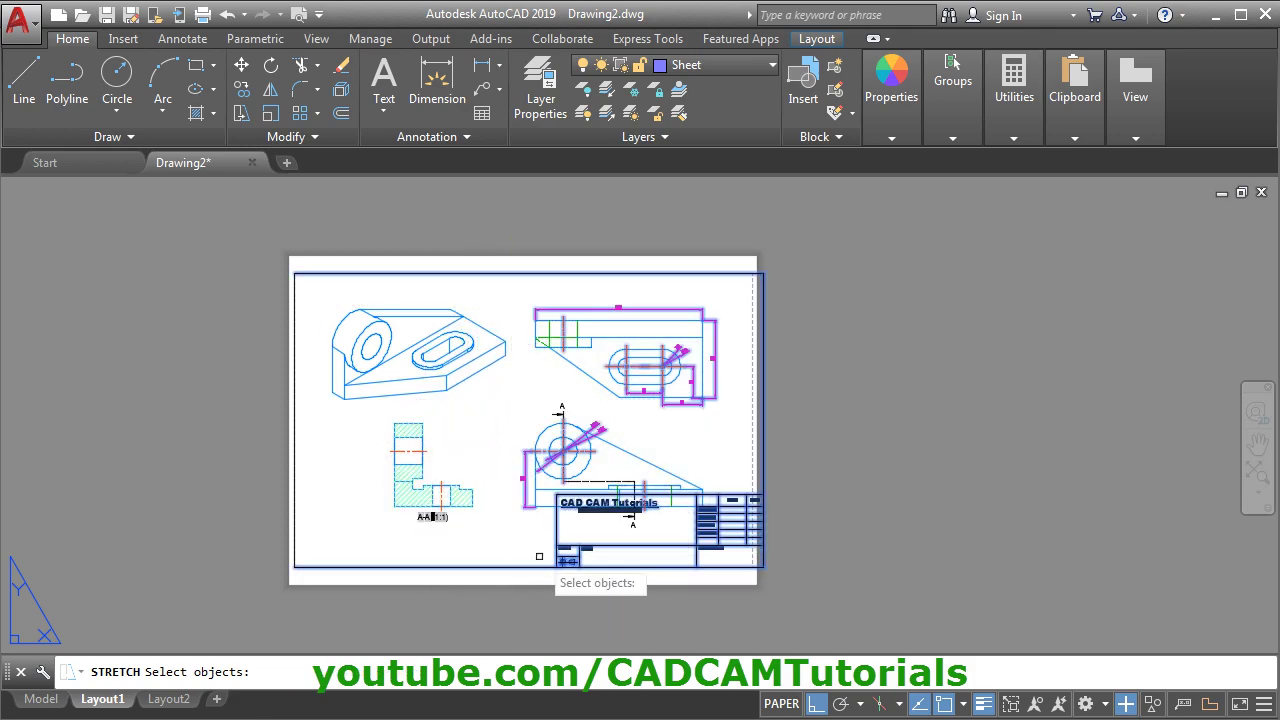
Remove the bracket views' dimensions and centre lines from the stretch selection, including the centre line behind the title block.
{"action": "scroll", "coordinate": [661, 297], "scroll_direction": "up", "scroll_amount": 2}
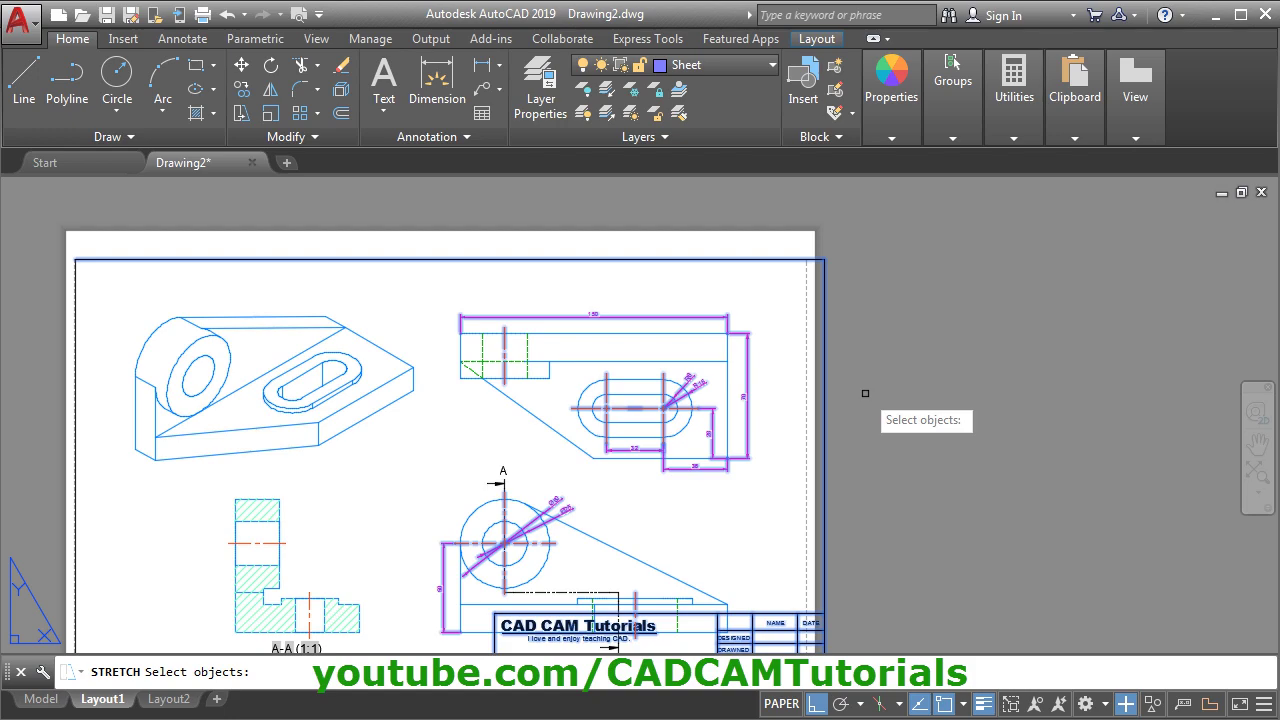
{"action": "left_click", "coordinate": [773, 283]}
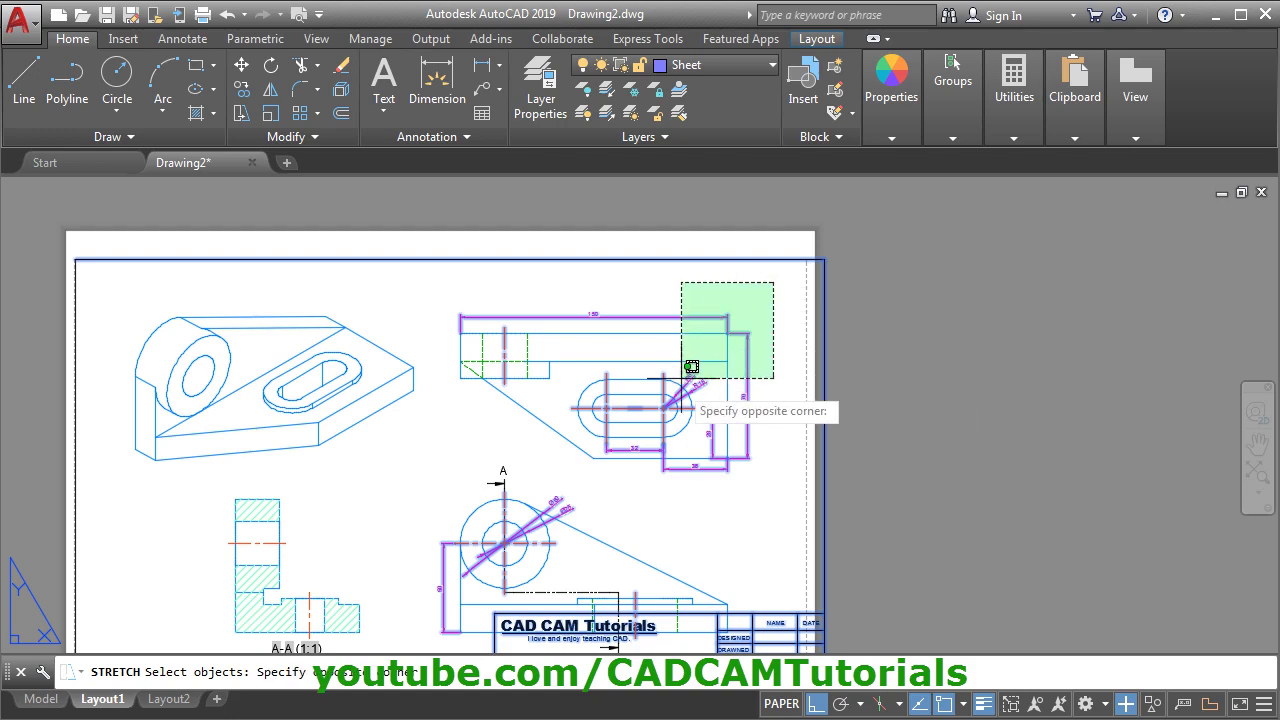
{"action": "left_click", "coordinate": [440, 552]}
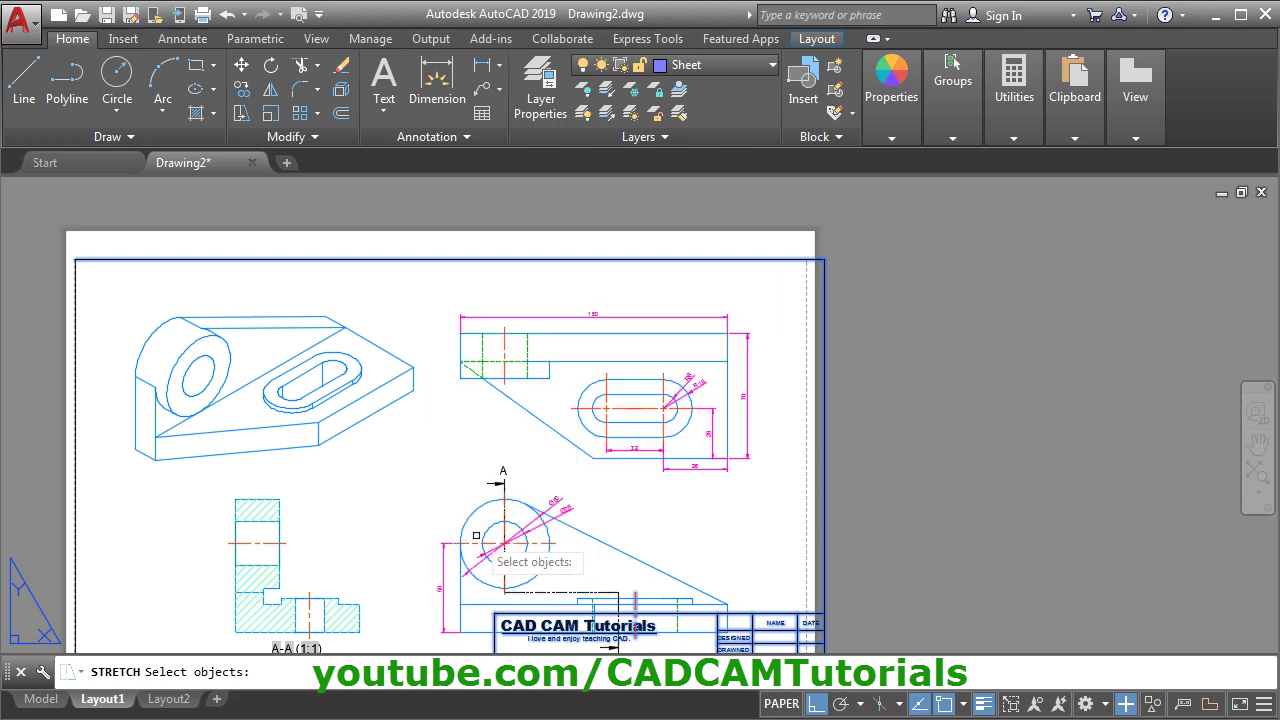
{"action": "scroll", "coordinate": [886, 407], "scroll_direction": "down", "scroll_amount": 2}
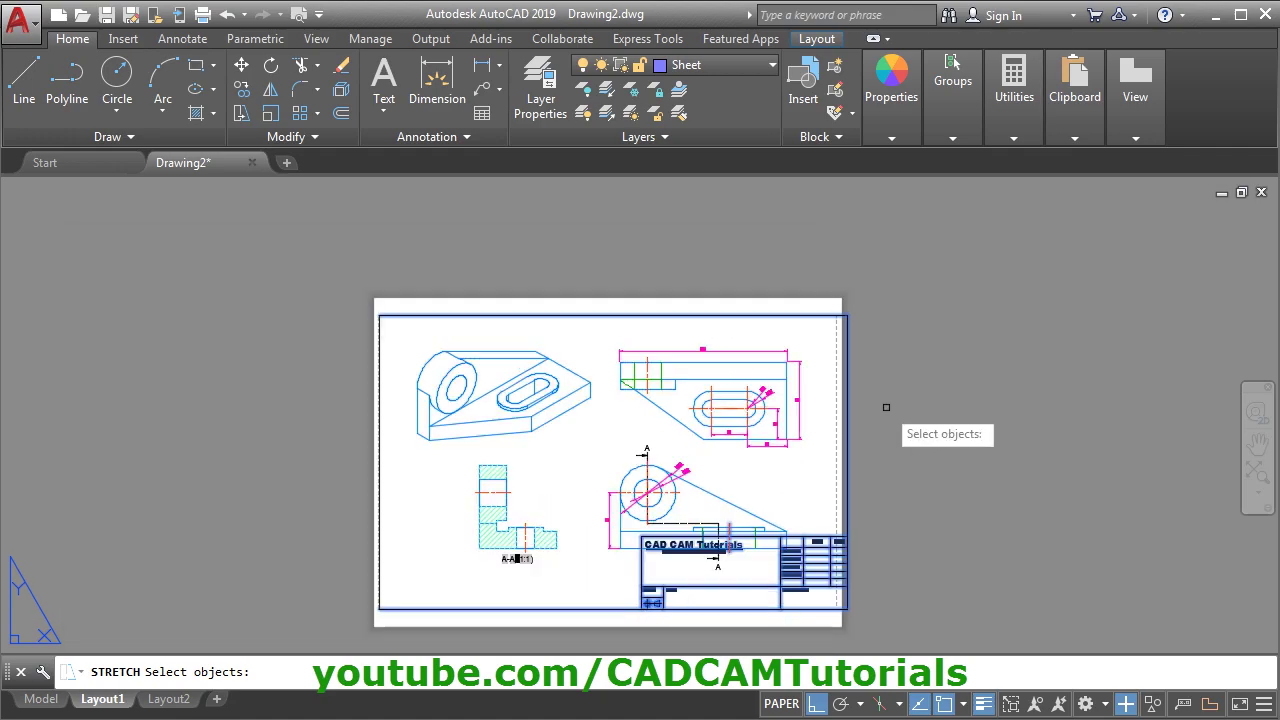
{"action": "scroll", "coordinate": [691, 603], "scroll_direction": "up", "scroll_amount": 6}
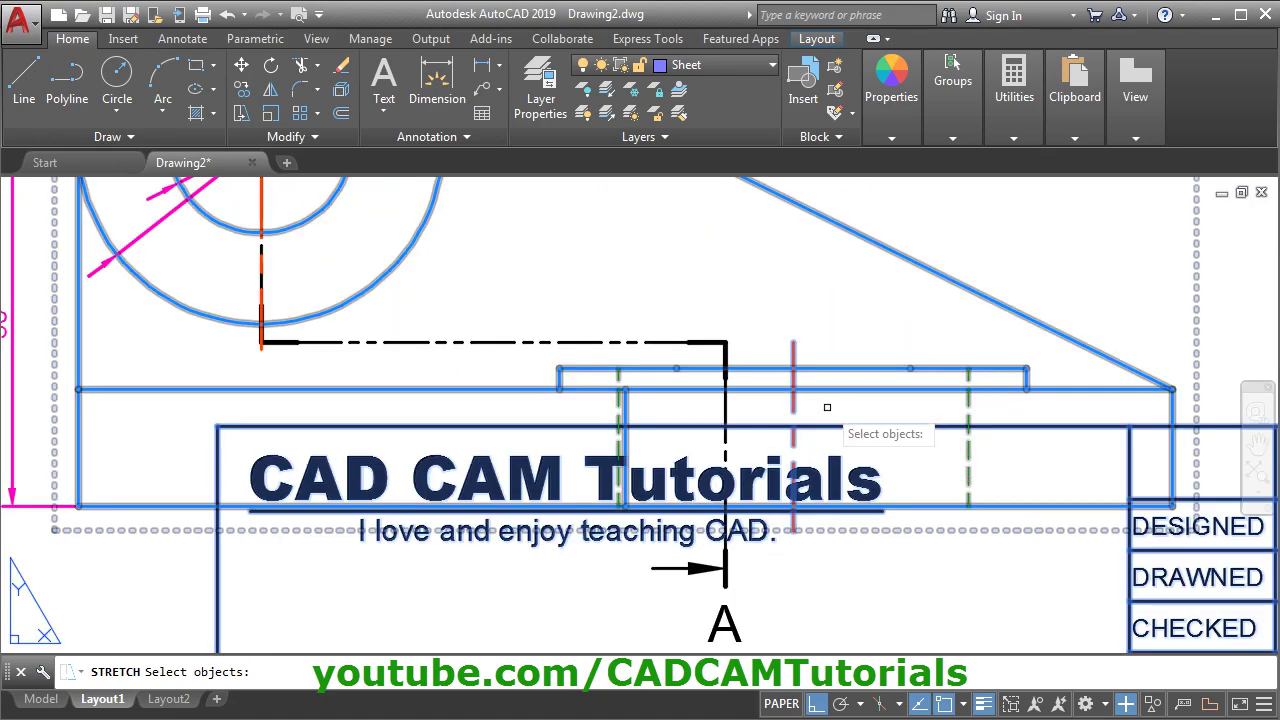
{"action": "left_click", "coordinate": [827, 407], "text": "shift"}
{"action": "left_click", "coordinate": [766, 394], "text": "shift"}
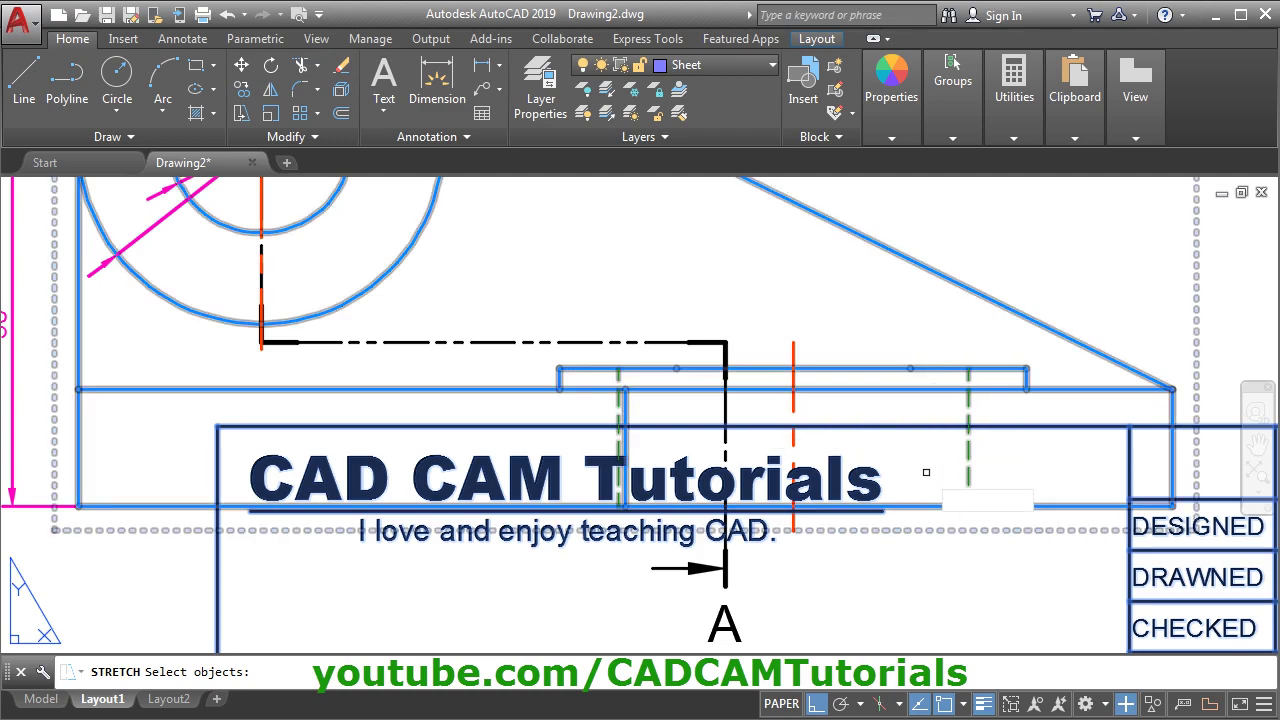
Stretch the selected right border edge and title block horizontally to the left by 10 mm.
{"action": "scroll", "coordinate": [890, 580], "scroll_direction": "down", "scroll_amount": 2}
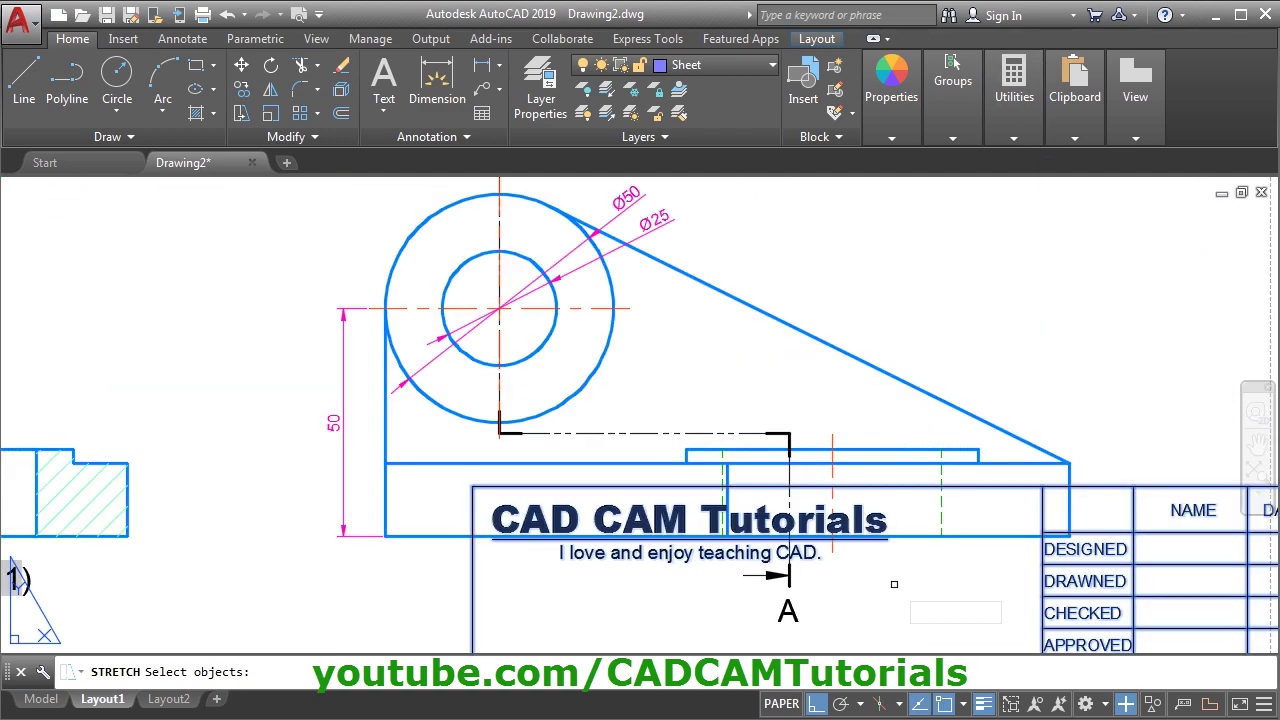
{"action": "scroll", "coordinate": [894, 584], "scroll_direction": "down", "scroll_amount": 5}
{"action": "middle_click_drag", "start_coordinate": [934, 570], "coordinate": [811, 445]}
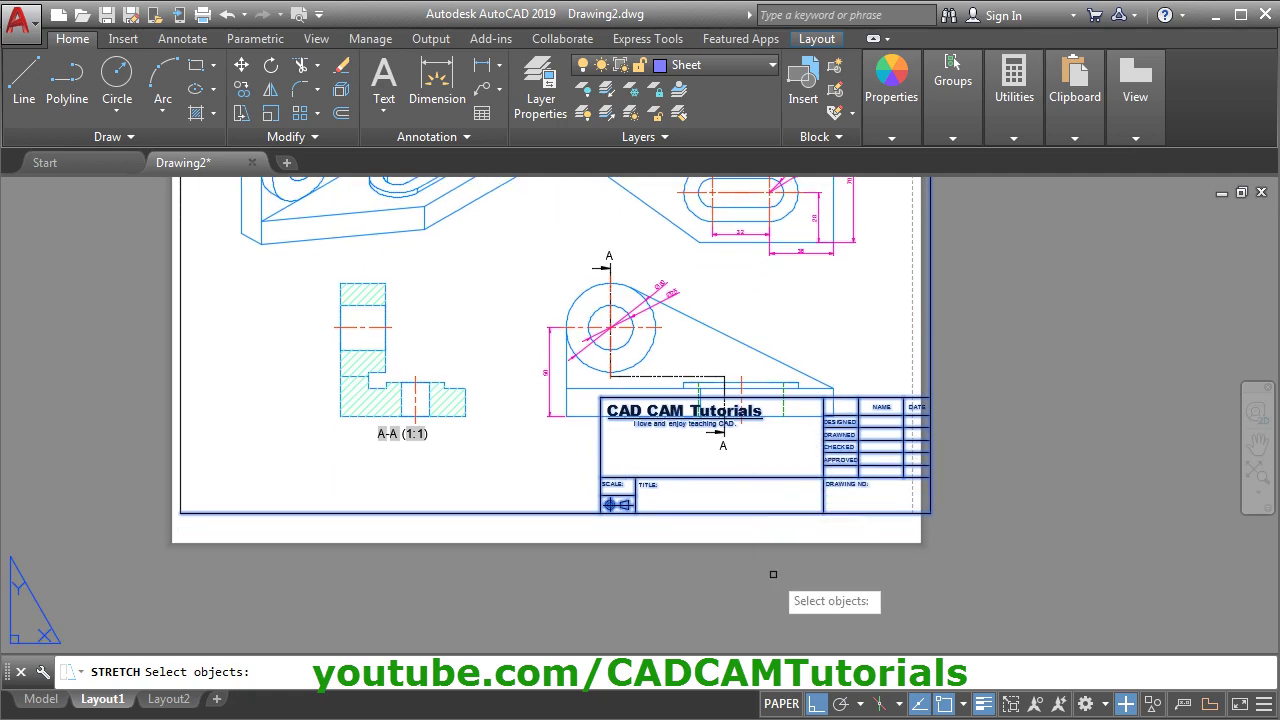
{"action": "key", "text": "Return"}
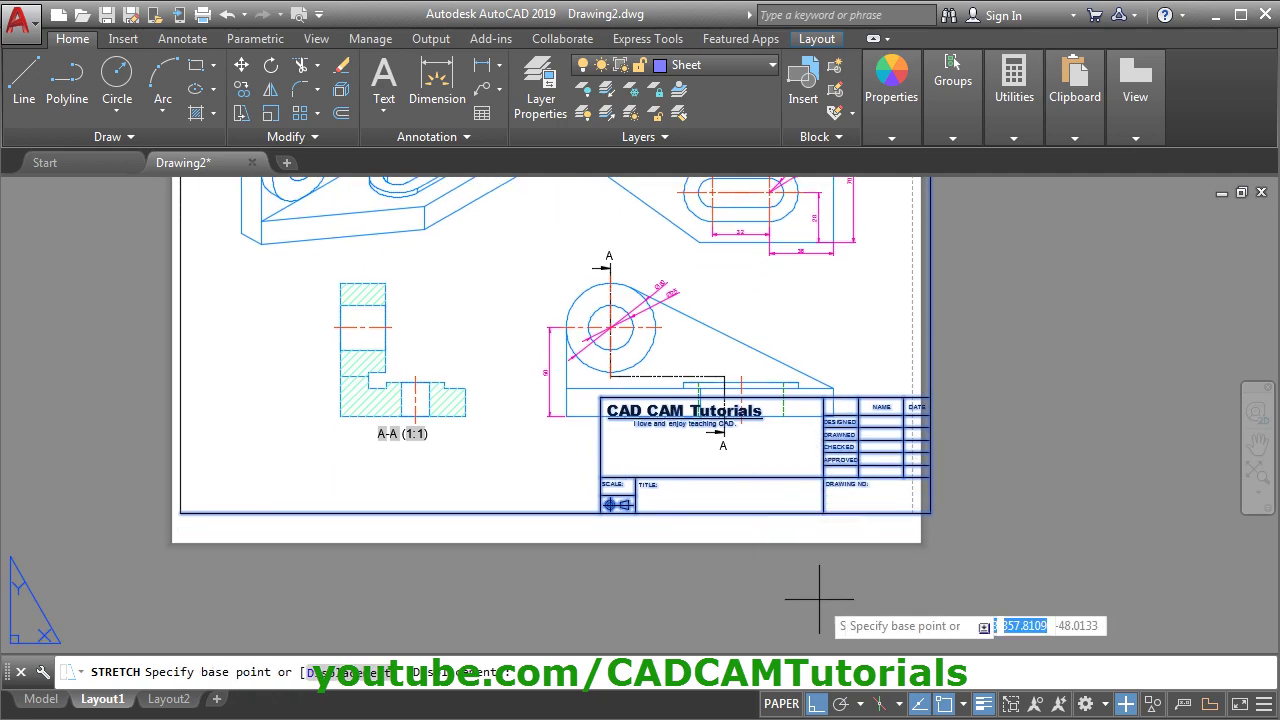
{"action": "left_click", "coordinate": [948, 590]}
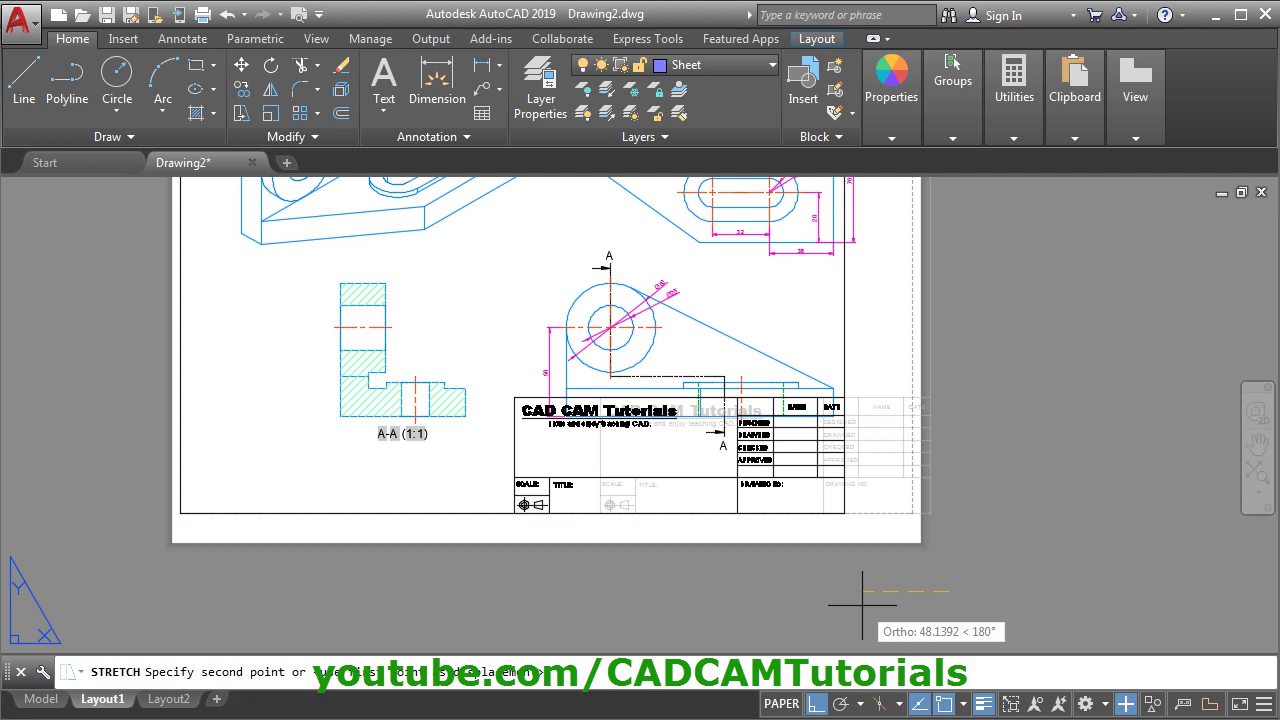
{"action": "type", "text": "10"}
{"action": "key", "text": "Return"}
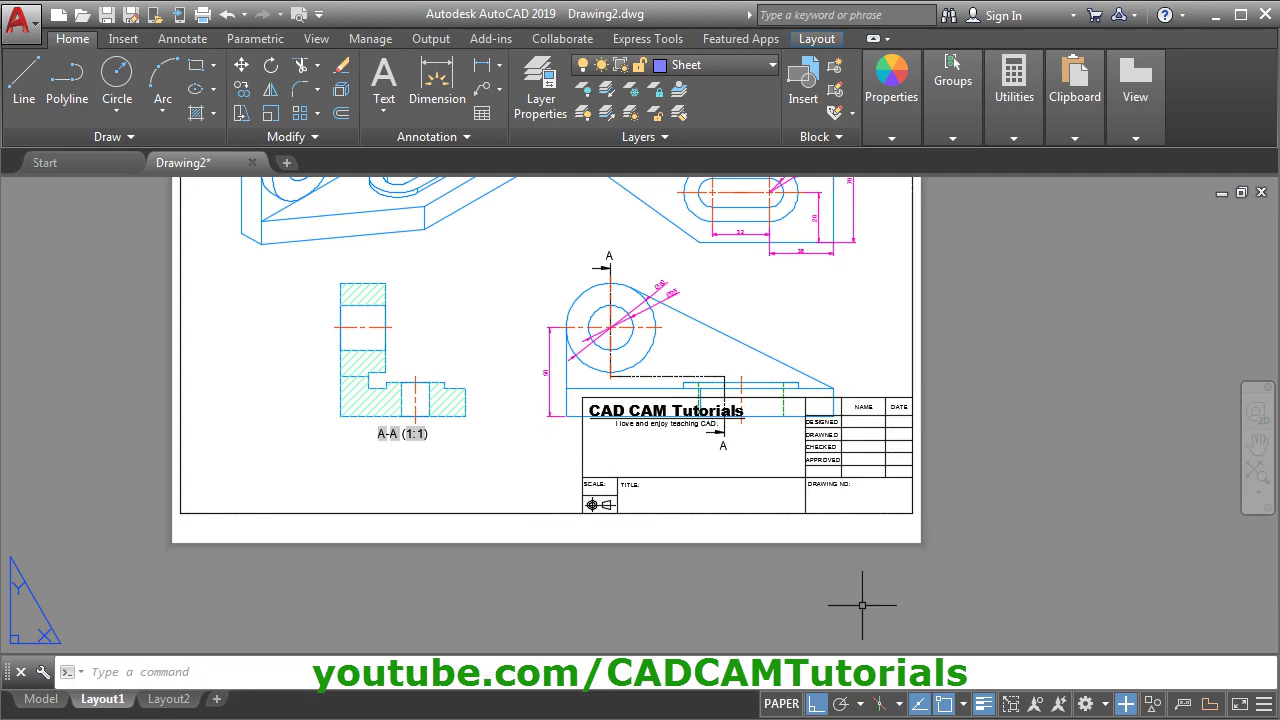
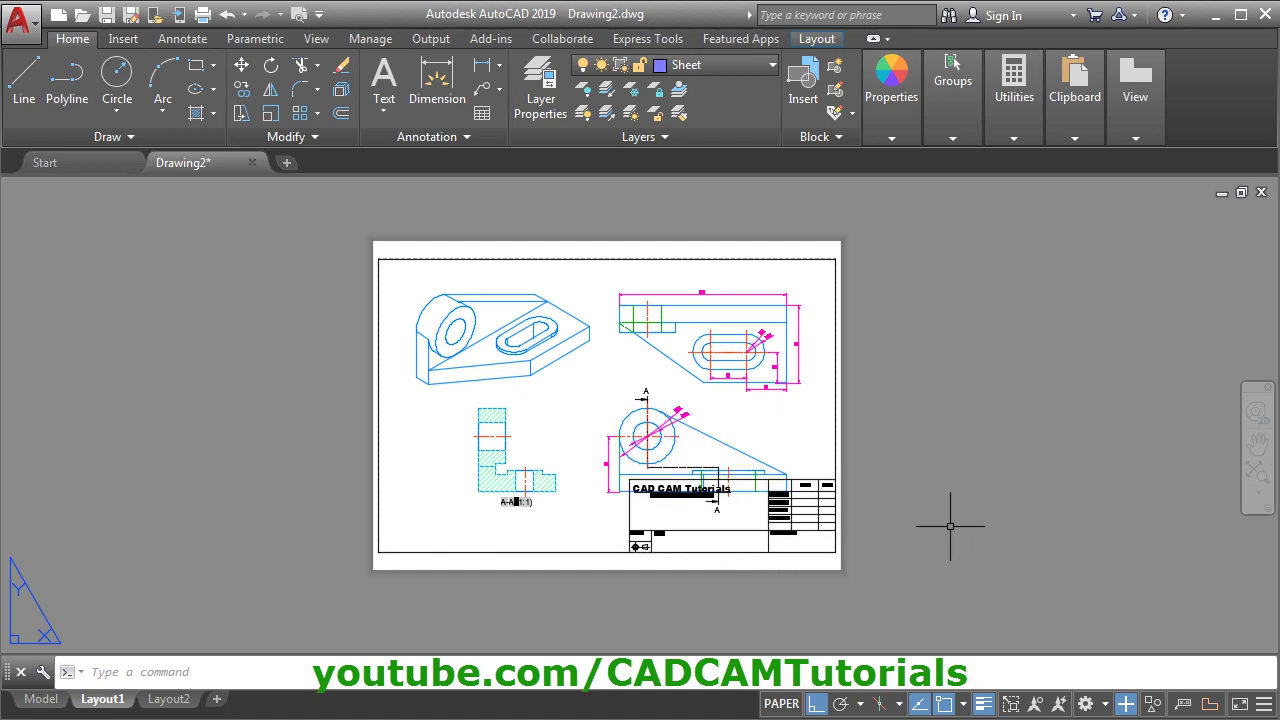
Move the bracket's top view straight up toward the upper edge of the border.
{"action": "left_click", "coordinate": [680, 362]}
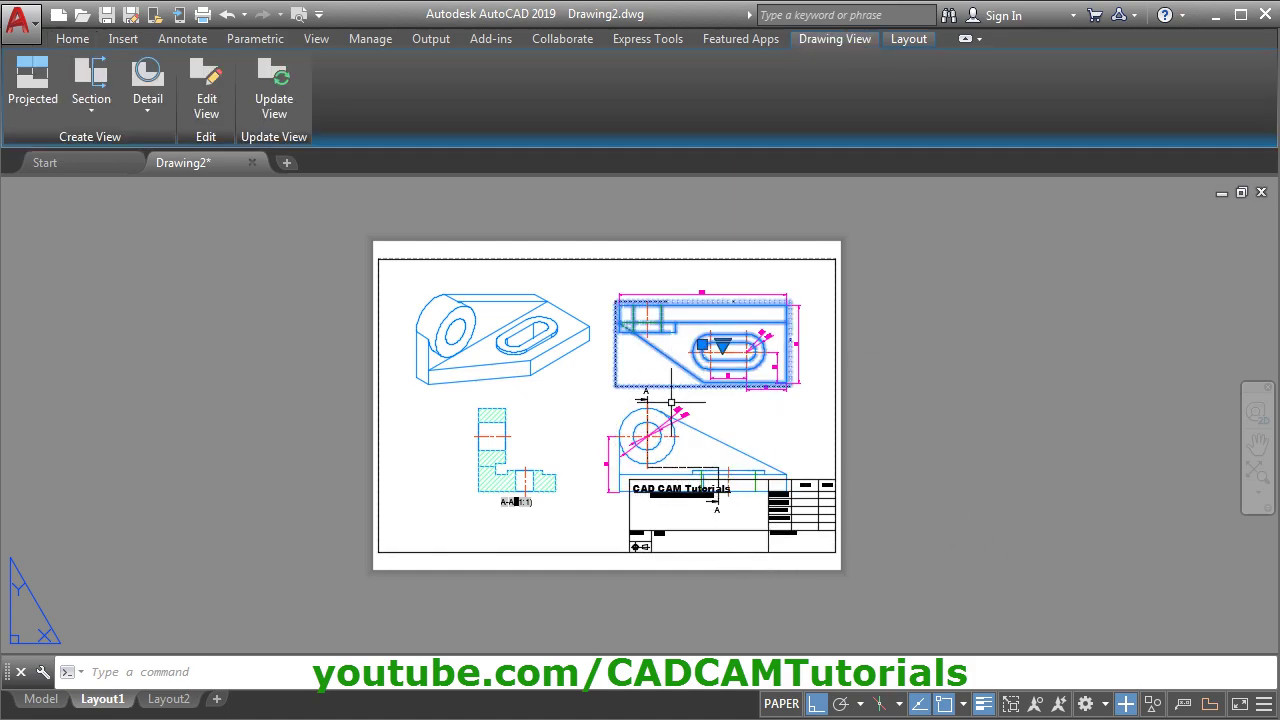
{"action": "left_click", "coordinate": [703, 344]}
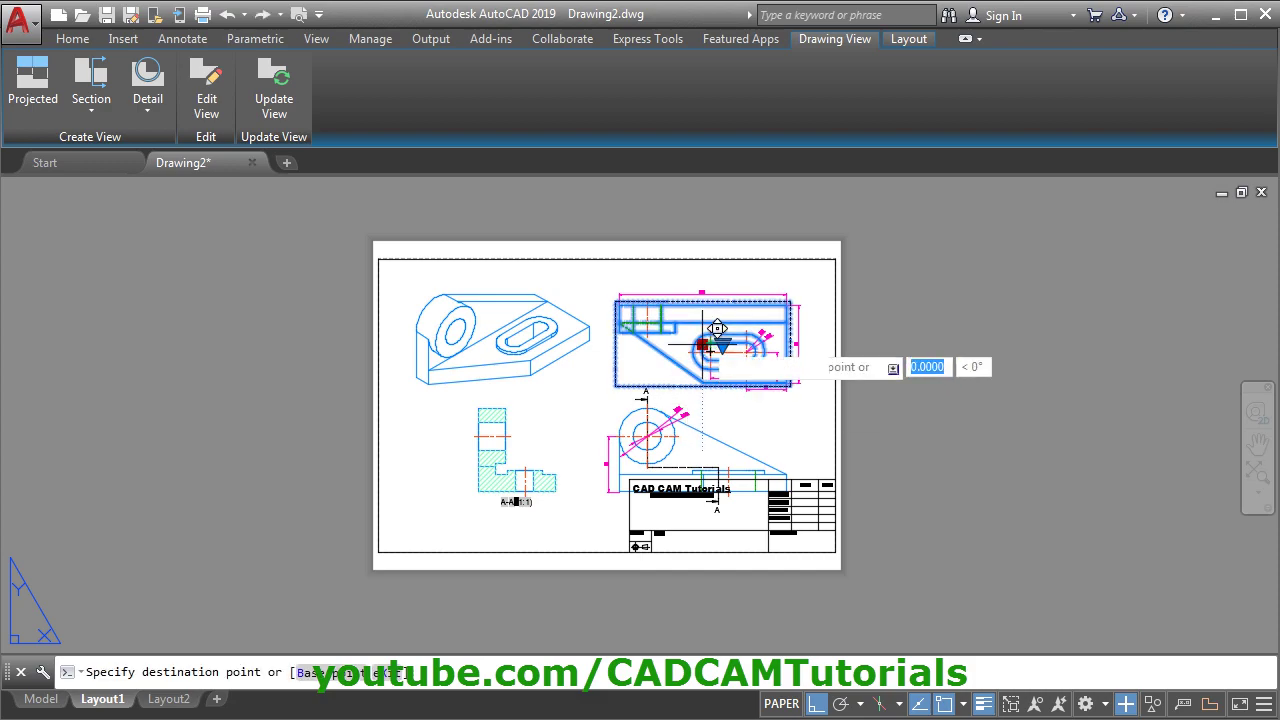
{"action": "left_click", "coordinate": [717, 297]}
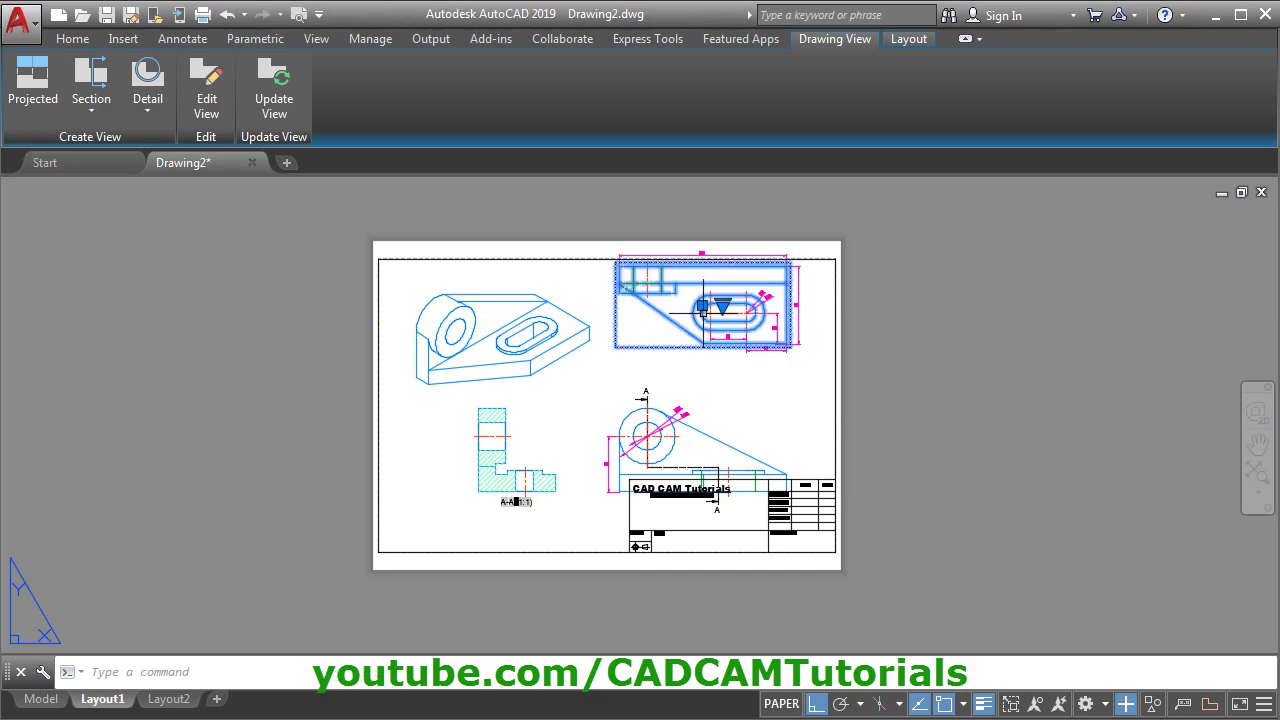
Move the bracket's front view vertically upward with its aligned section A-A until it clears the title block.
{"action": "left_click", "coordinate": [721, 431]}
{"action": "left_click", "coordinate": [702, 450]}
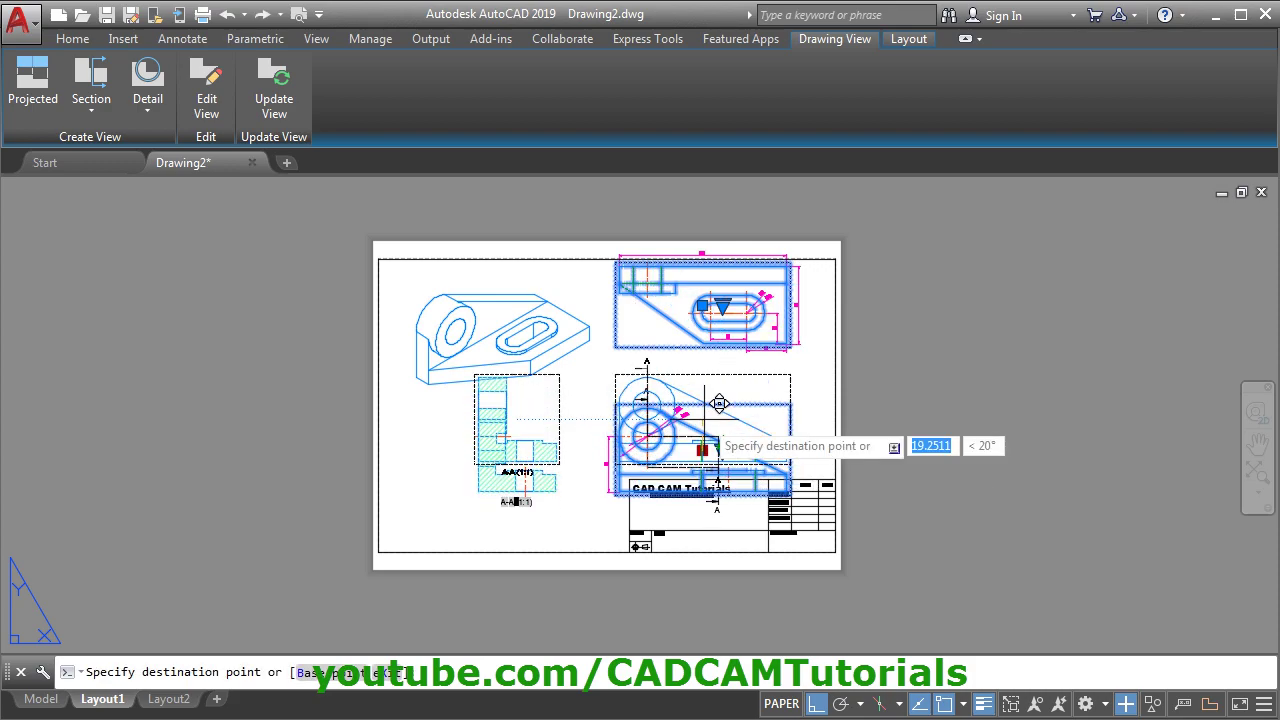
{"action": "left_click", "coordinate": [722, 442]}
{"action": "scroll", "coordinate": [765, 420], "scroll_direction": "up", "scroll_amount": 4}
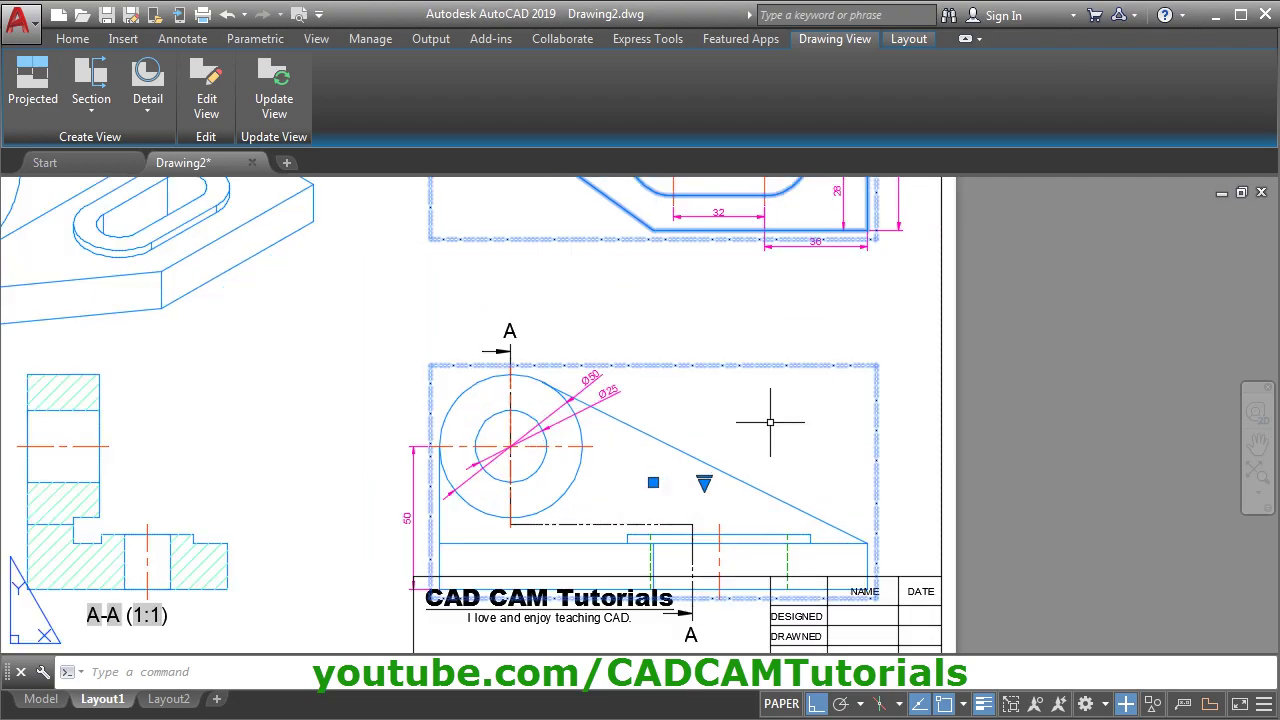
{"action": "left_click", "coordinate": [654, 483]}
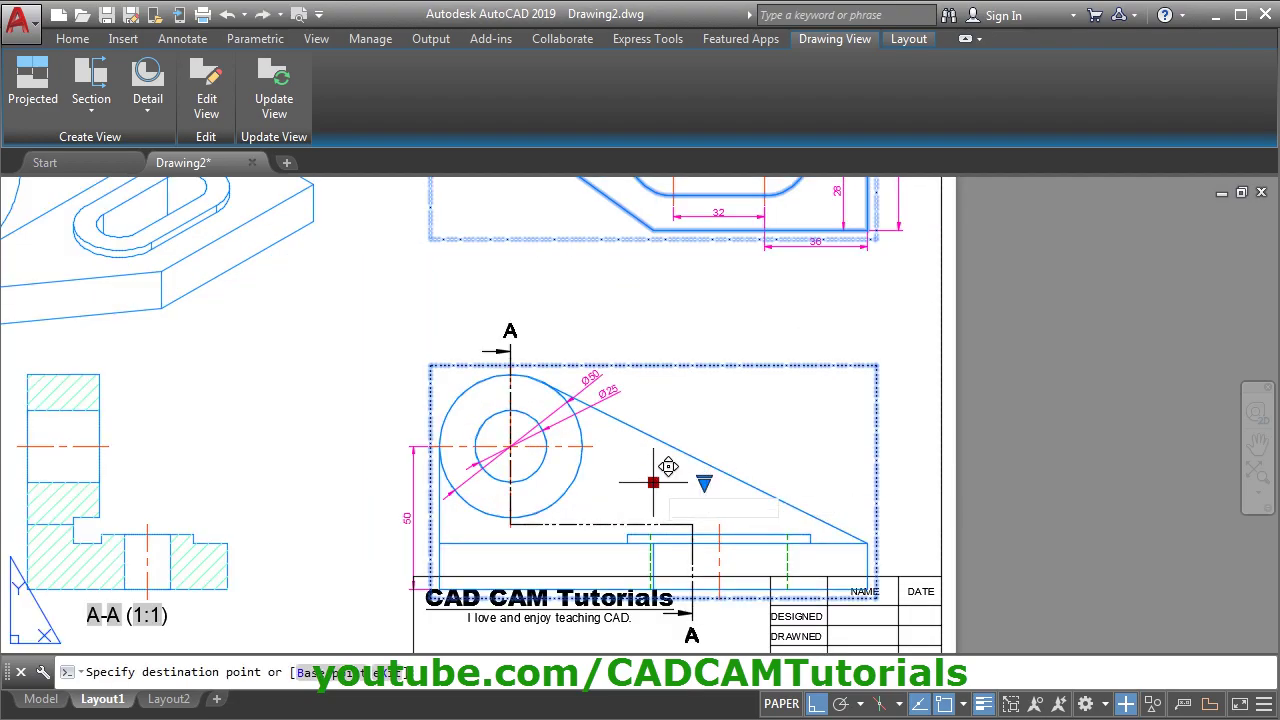
{"action": "key", "text": "F8"}
{"action": "left_click", "coordinate": [672, 404]}
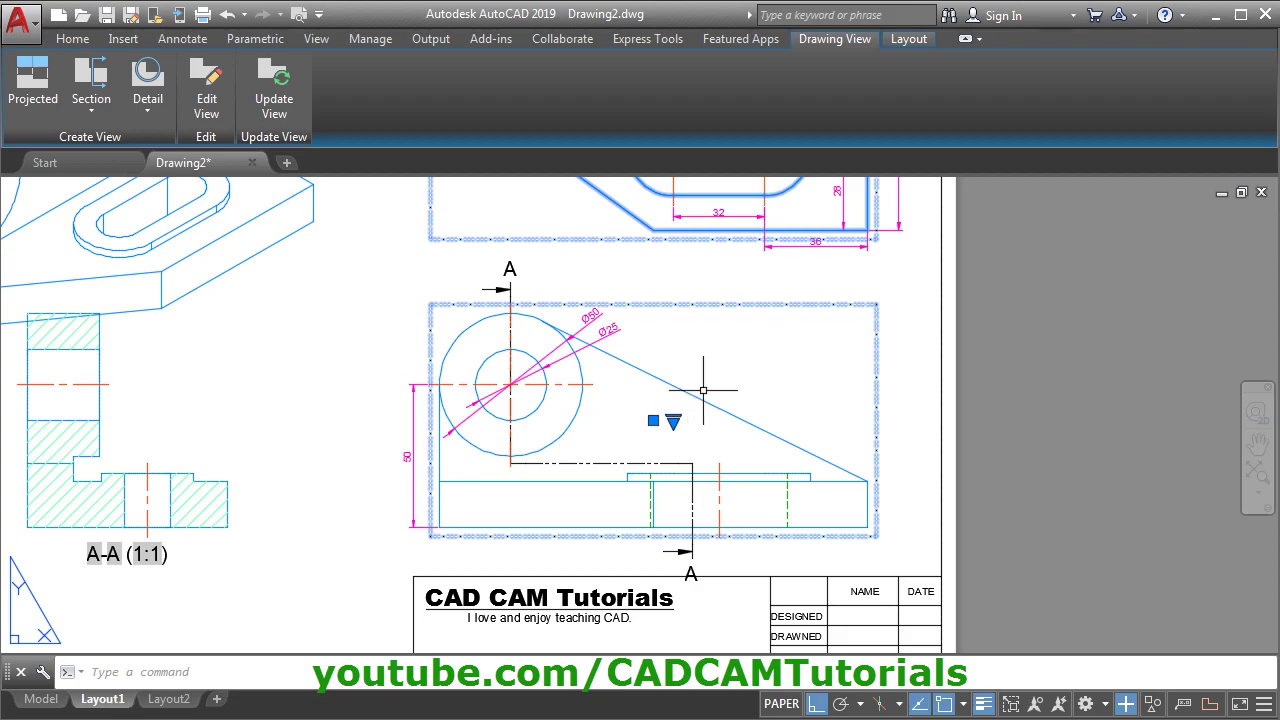
Move the isometric view straight up, clear of section A-A and inside the upper border edge, and clear the selection.
{"action": "scroll", "coordinate": [690, 420], "scroll_direction": "down", "scroll_amount": 4}
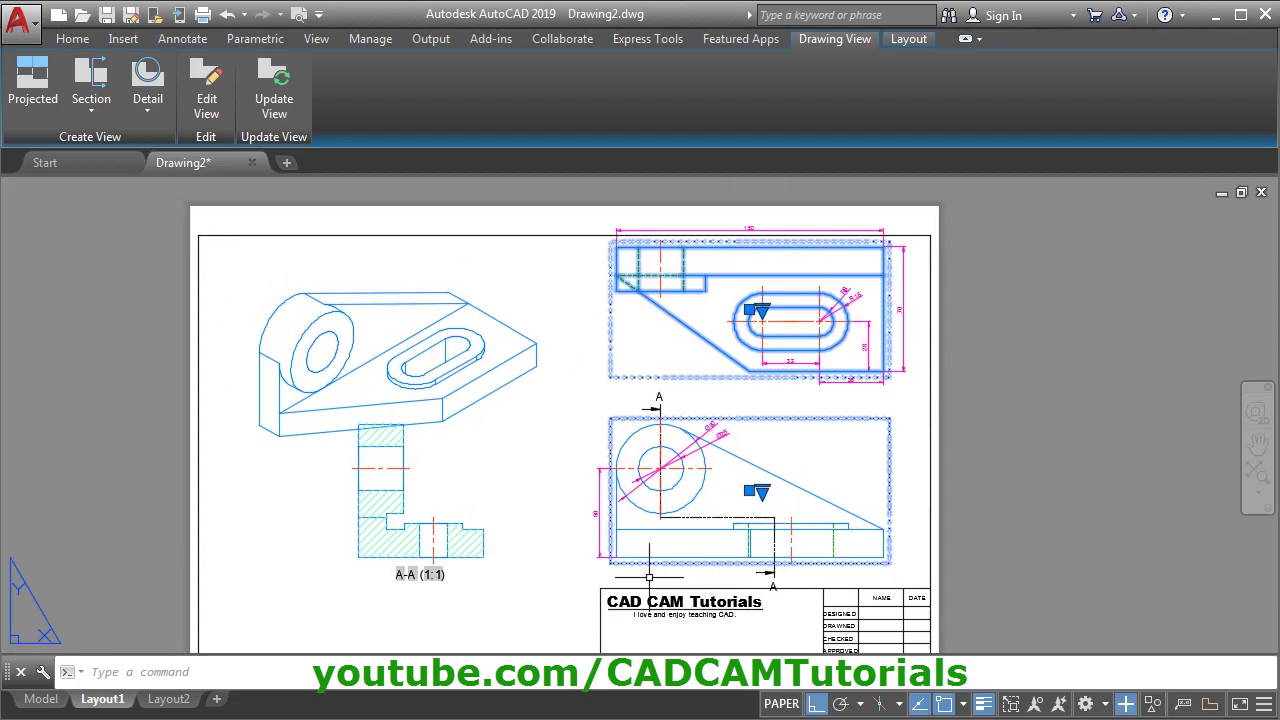
{"action": "left_click", "coordinate": [453, 386]}
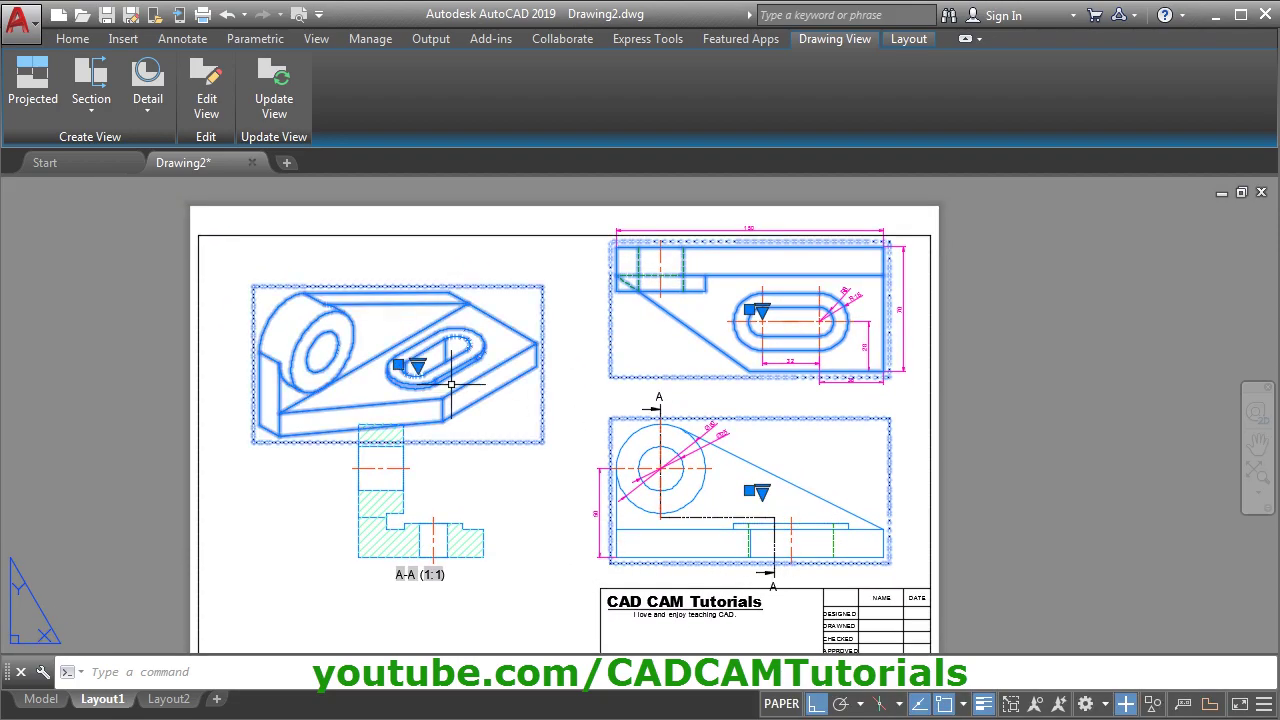
{"action": "left_click", "coordinate": [398, 365]}
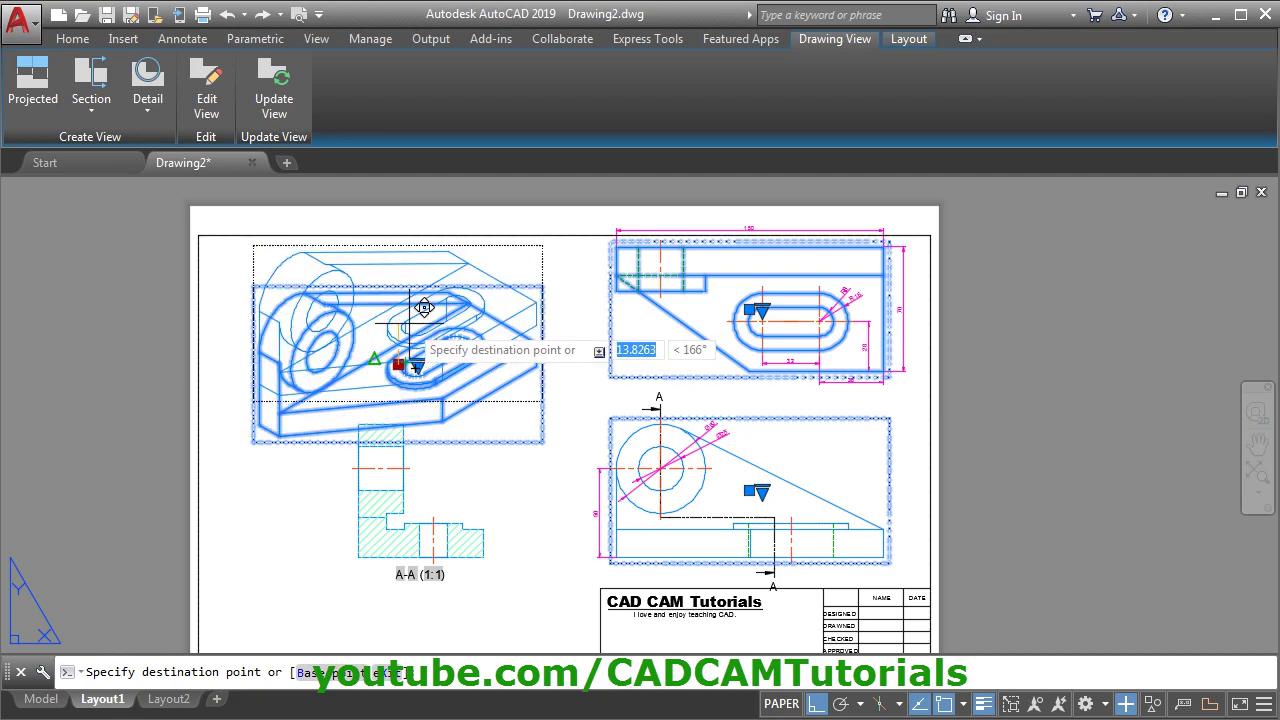
{"action": "left_click", "coordinate": [424, 305]}
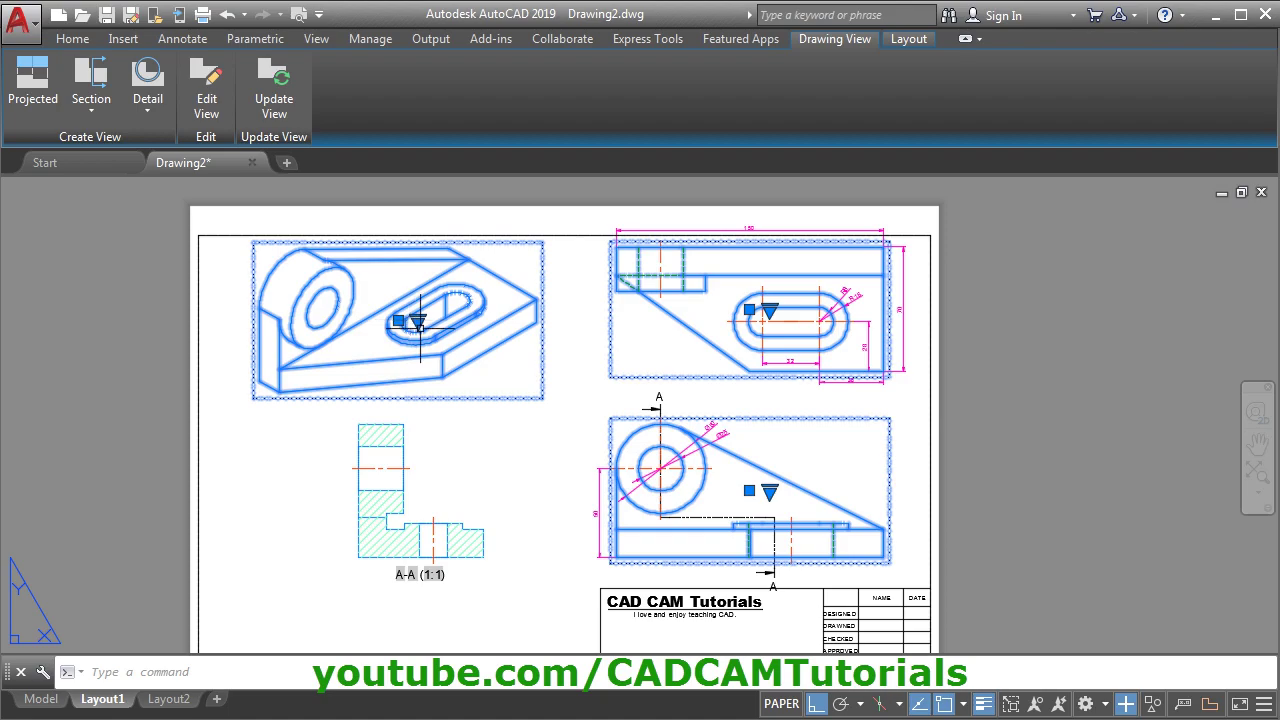
{"action": "key", "text": "Escape"}
{"action": "middle_click_drag", "start_coordinate": [557, 580], "coordinate": [460, 541]}
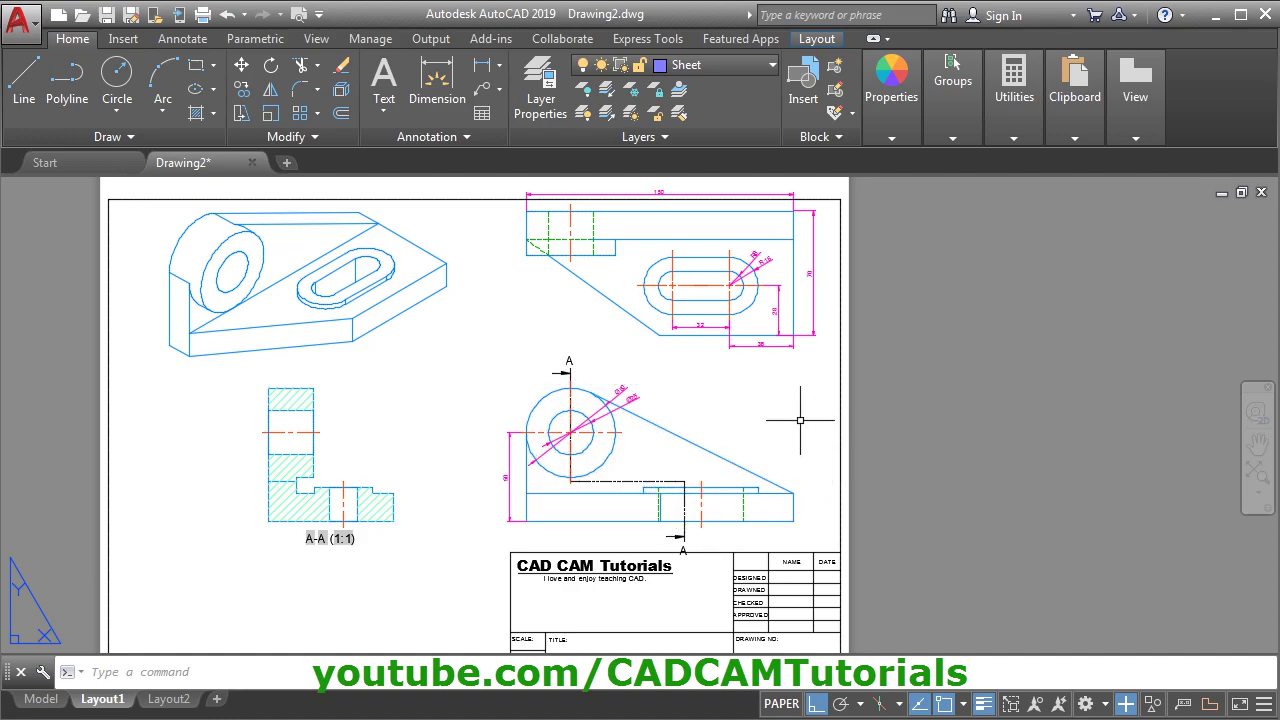
Turn off object snap and move the front view about 12.5 mm further up, away from the title block.
{"action": "left_click", "coordinate": [672, 452]}
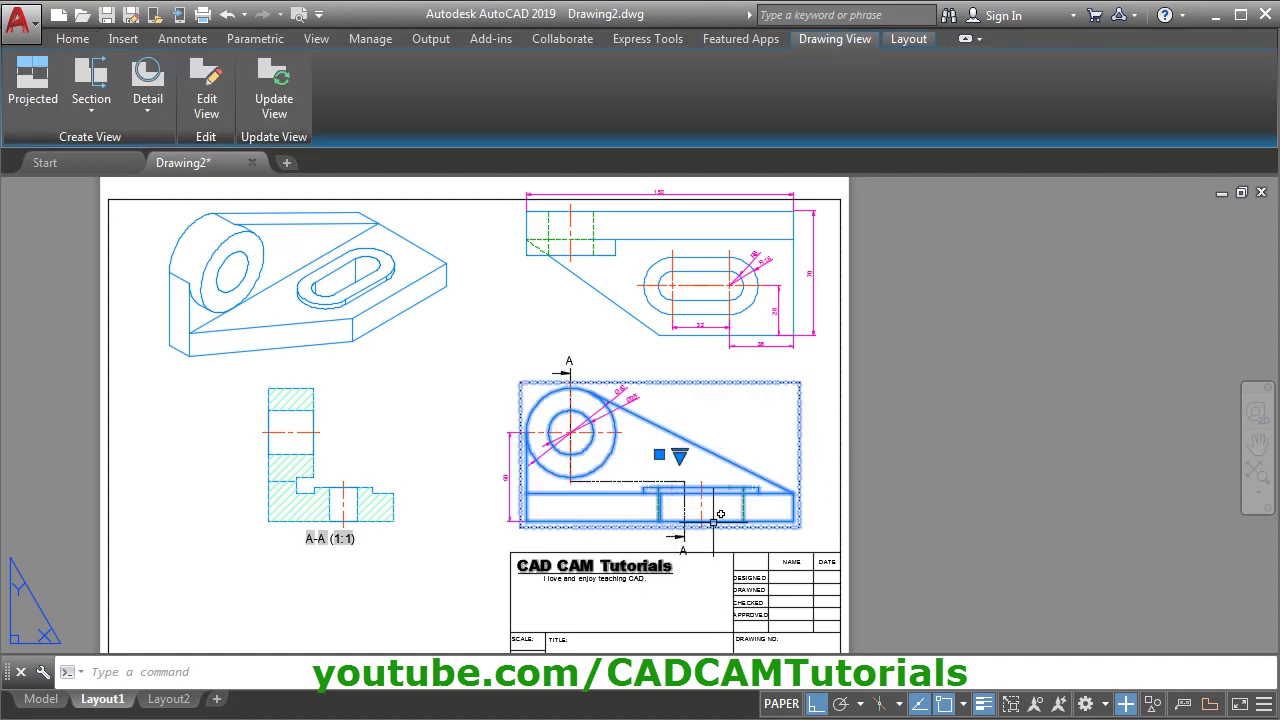
{"action": "left_click", "coordinate": [658, 453]}
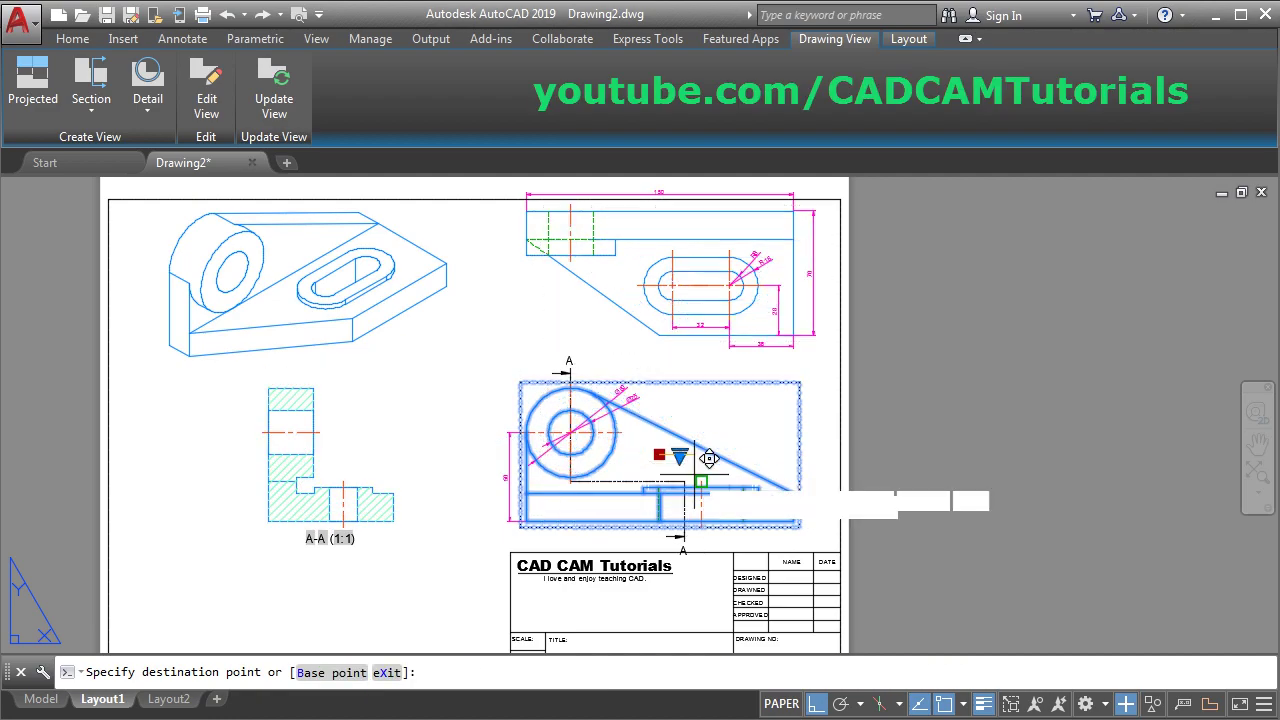
{"action": "left_click", "coordinate": [942, 705]}
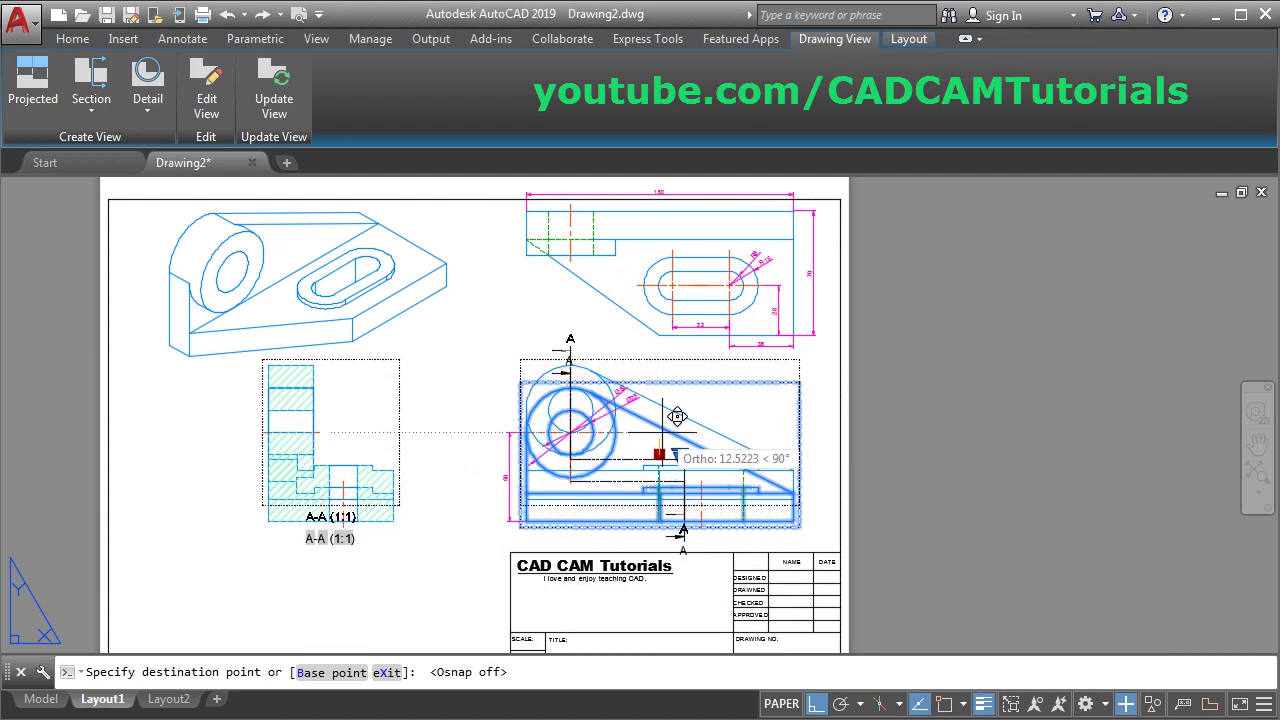
{"action": "left_click", "coordinate": [660, 432]}
{"action": "key", "text": "Escape"}
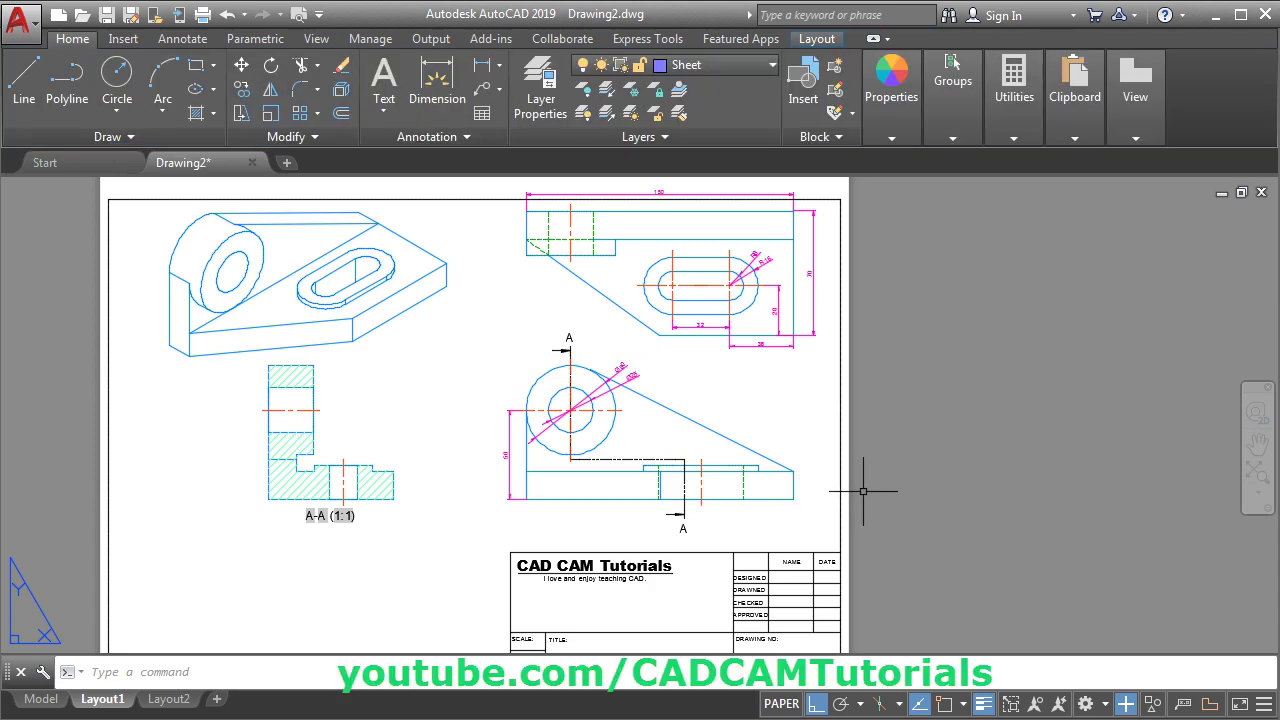
Move the top view straight down in two small moves until its overall width dimension lies inside the border.
{"action": "middle_click_drag", "start_coordinate": [862, 487], "coordinate": [930, 501]}
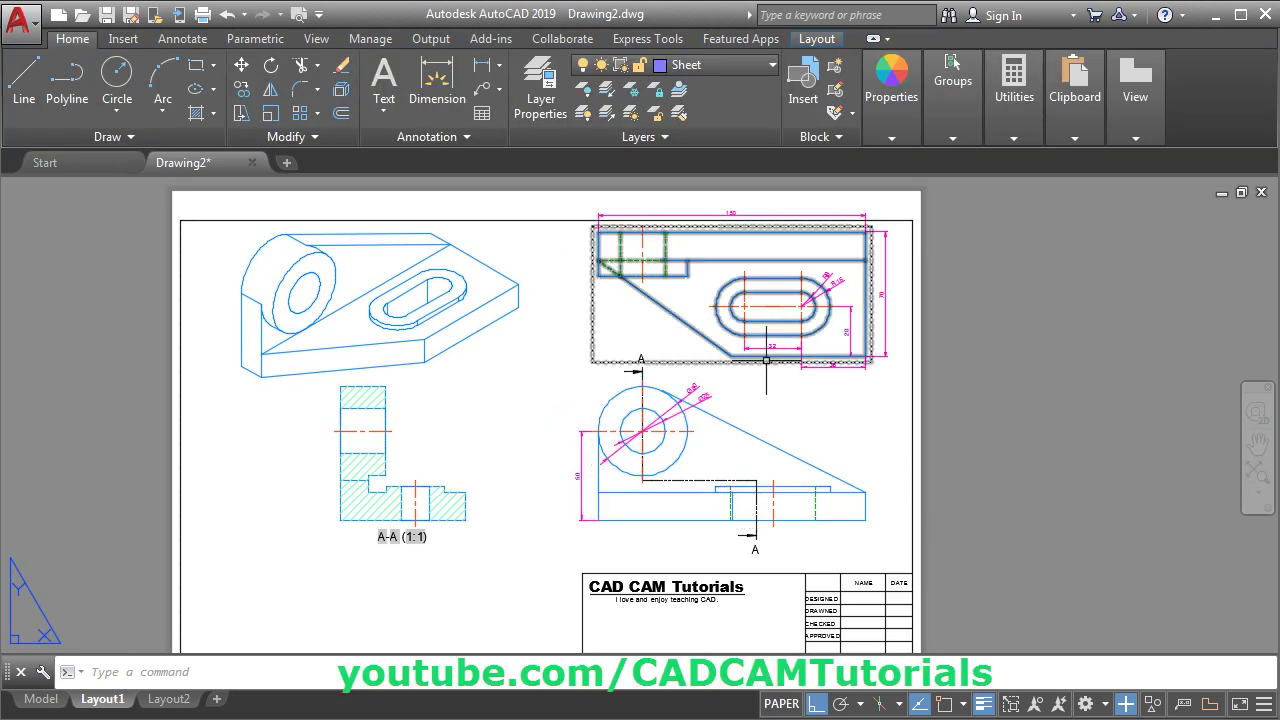
{"action": "left_click", "coordinate": [731, 295]}
{"action": "left_click", "coordinate": [731, 295]}
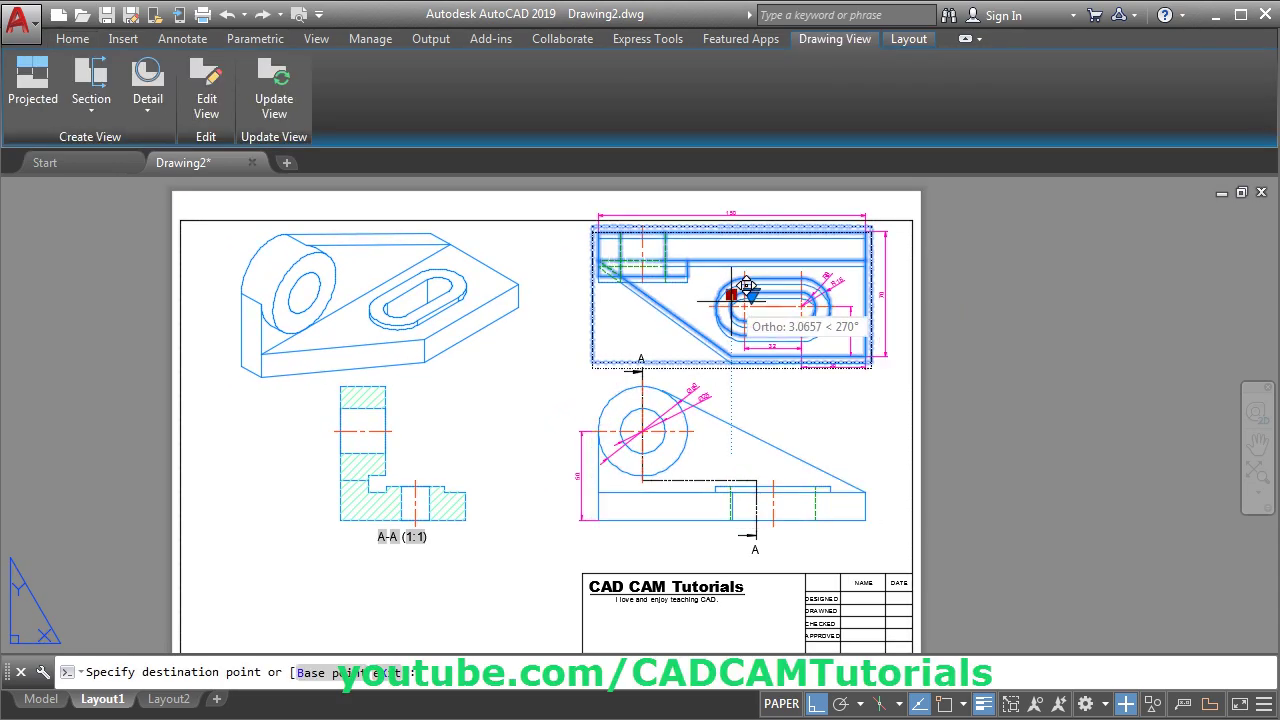
{"action": "left_click", "coordinate": [739, 305]}
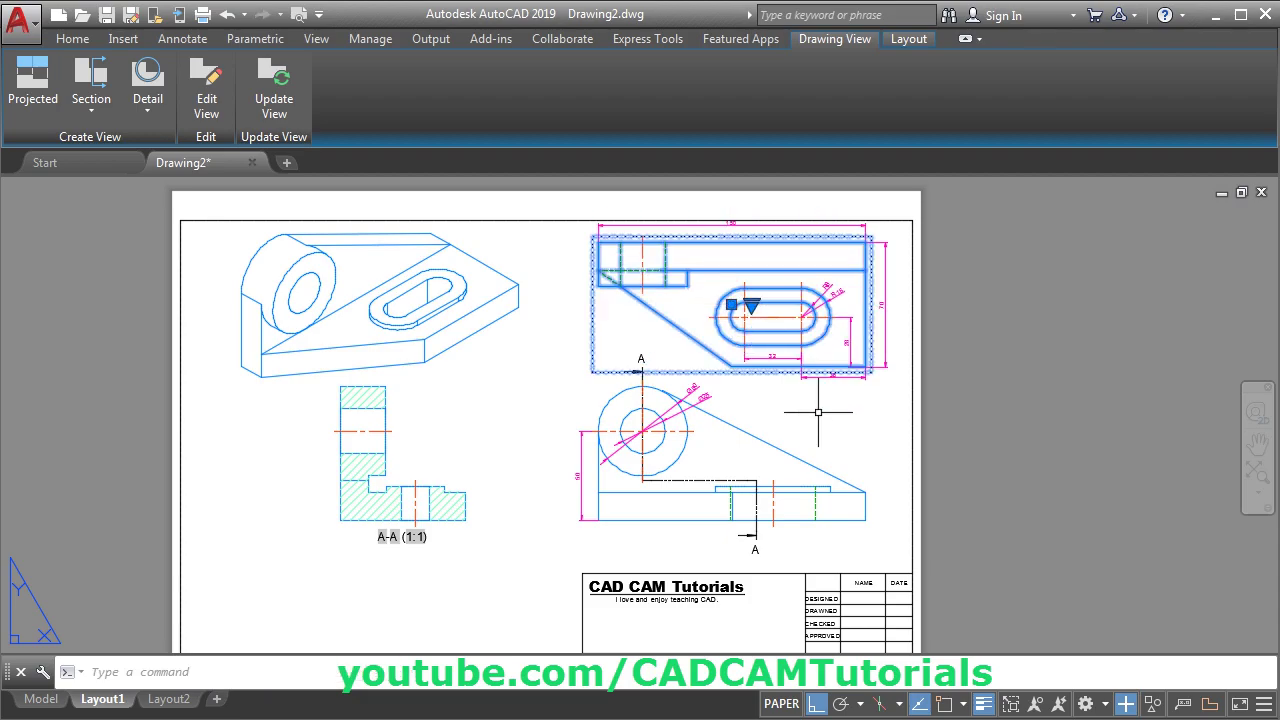
{"action": "left_click", "coordinate": [740, 305]}
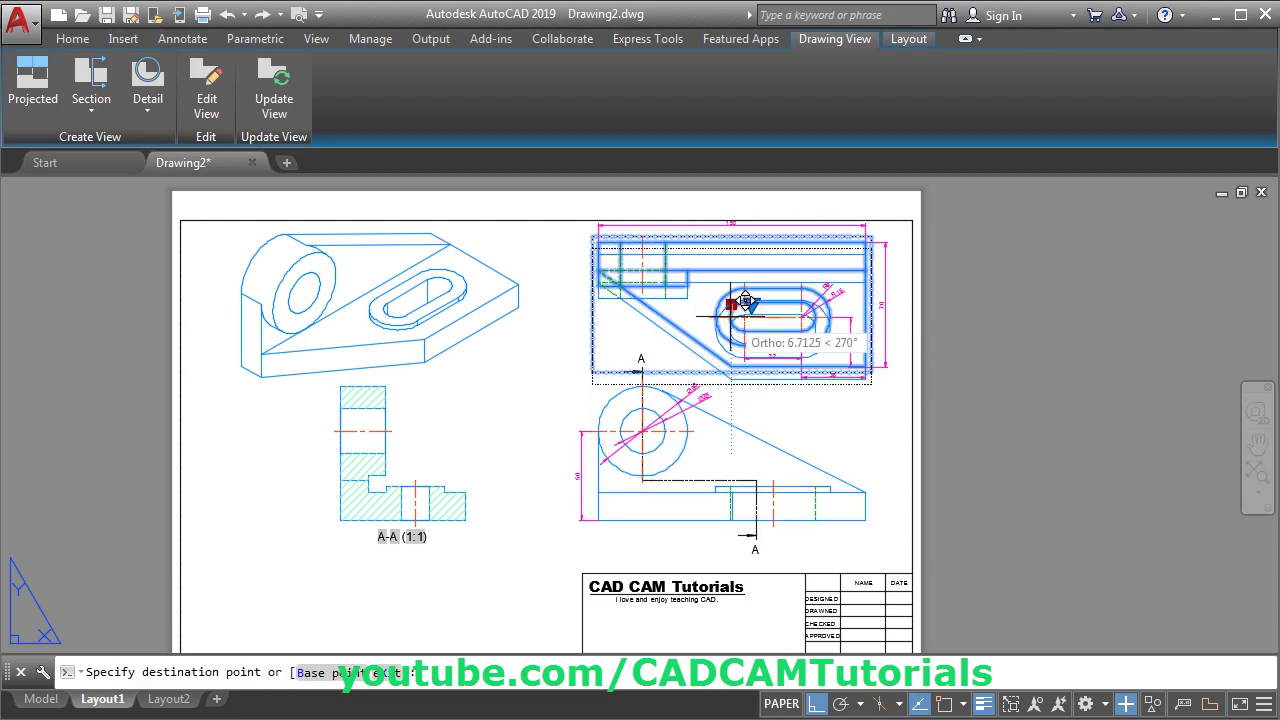
{"action": "left_click", "coordinate": [750, 318]}
{"action": "key", "text": "Escape"}
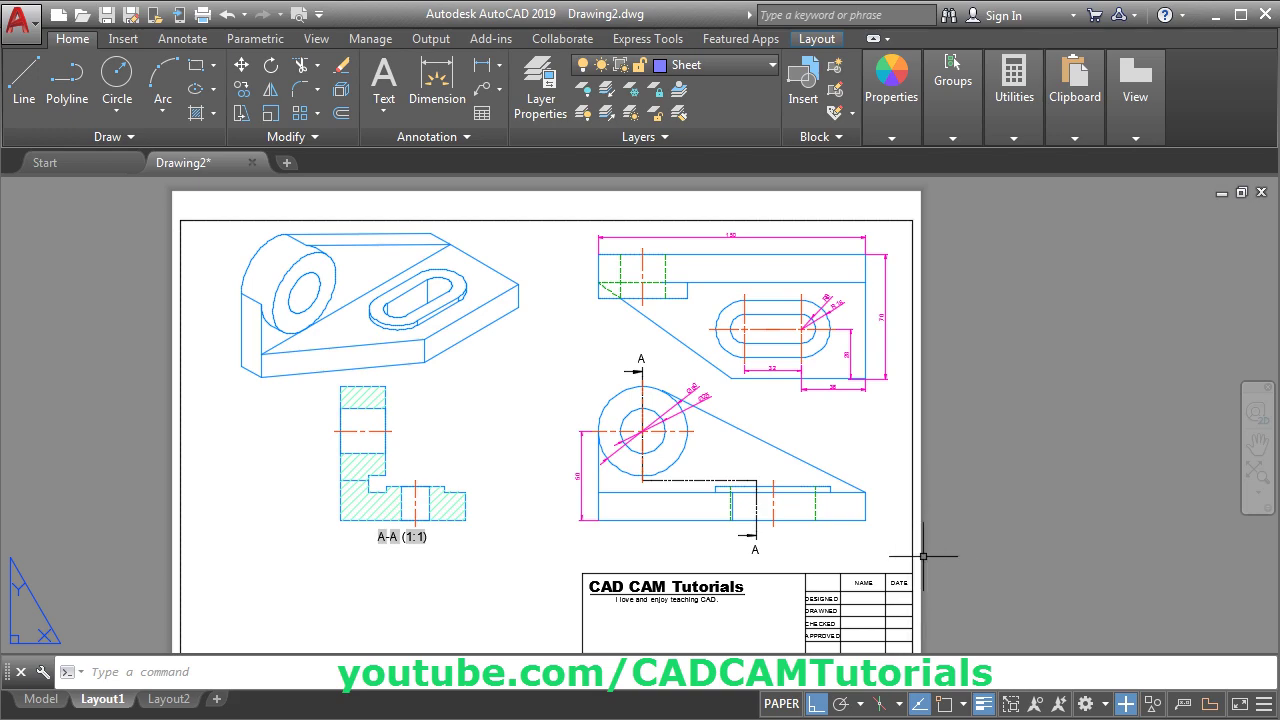
{"action": "middle_click", "coordinate": [328, 563]}
{"action": "middle_click", "coordinate": [328, 563]}
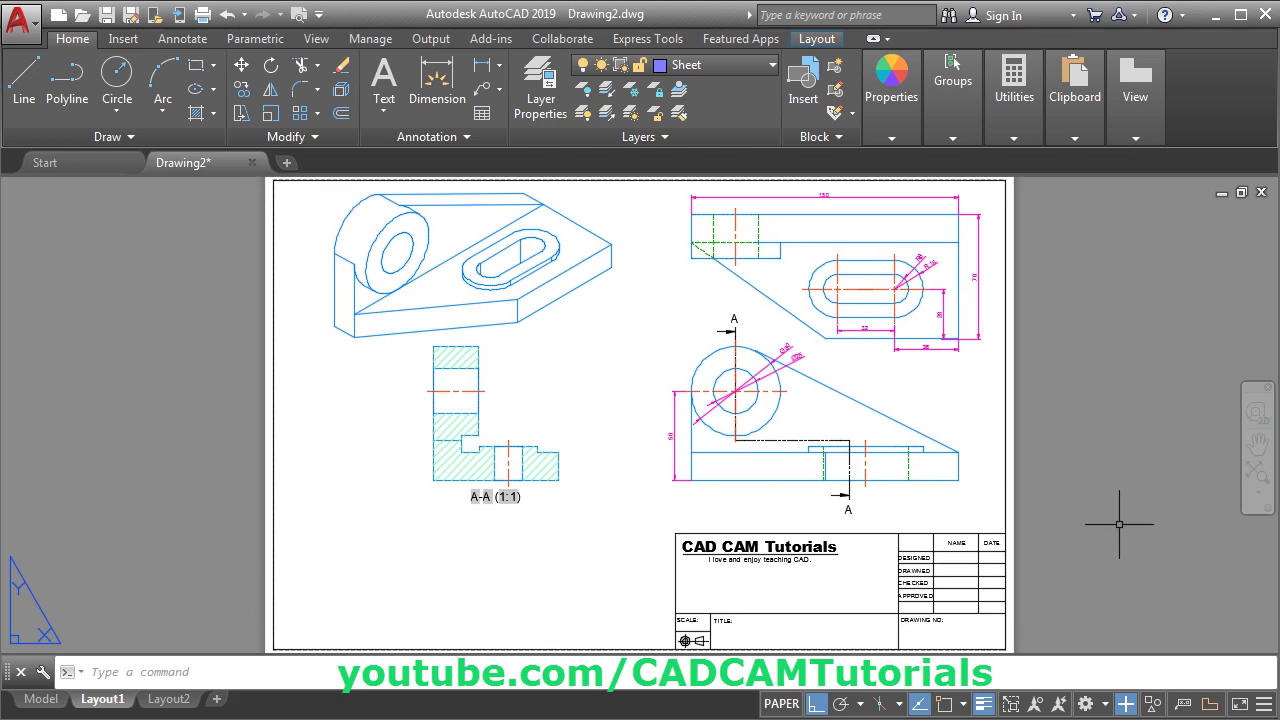